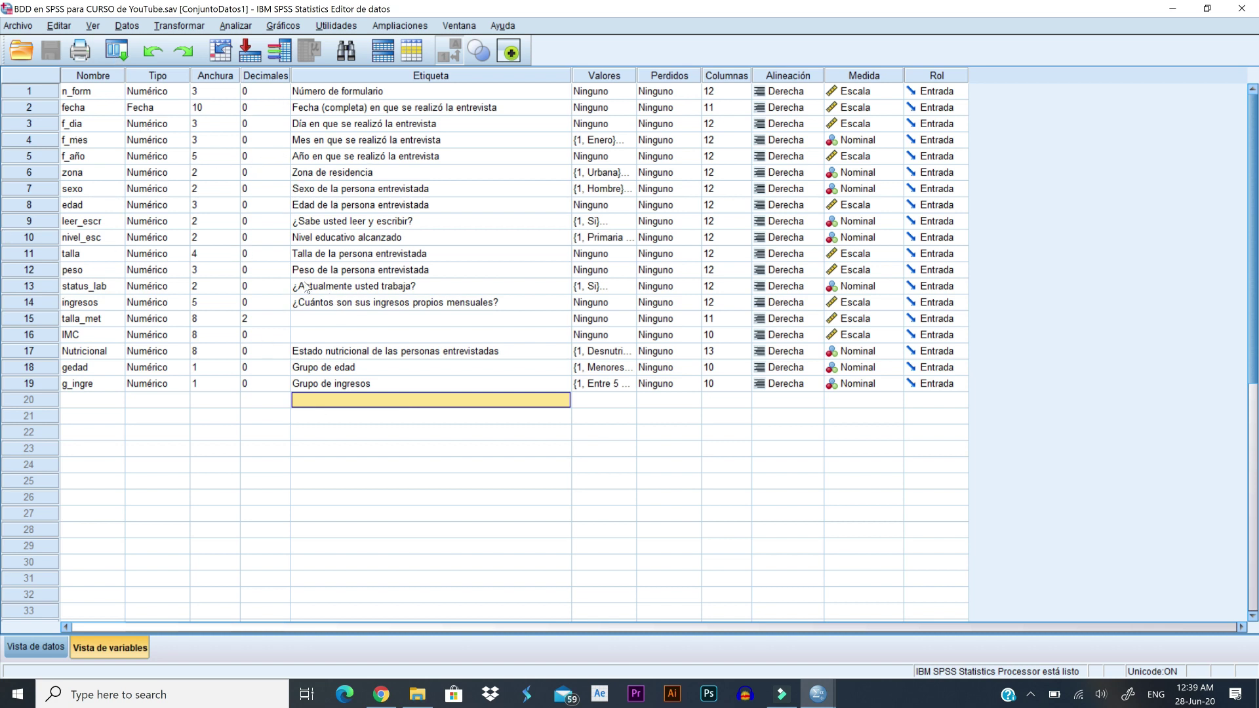
left_click(341, 335)
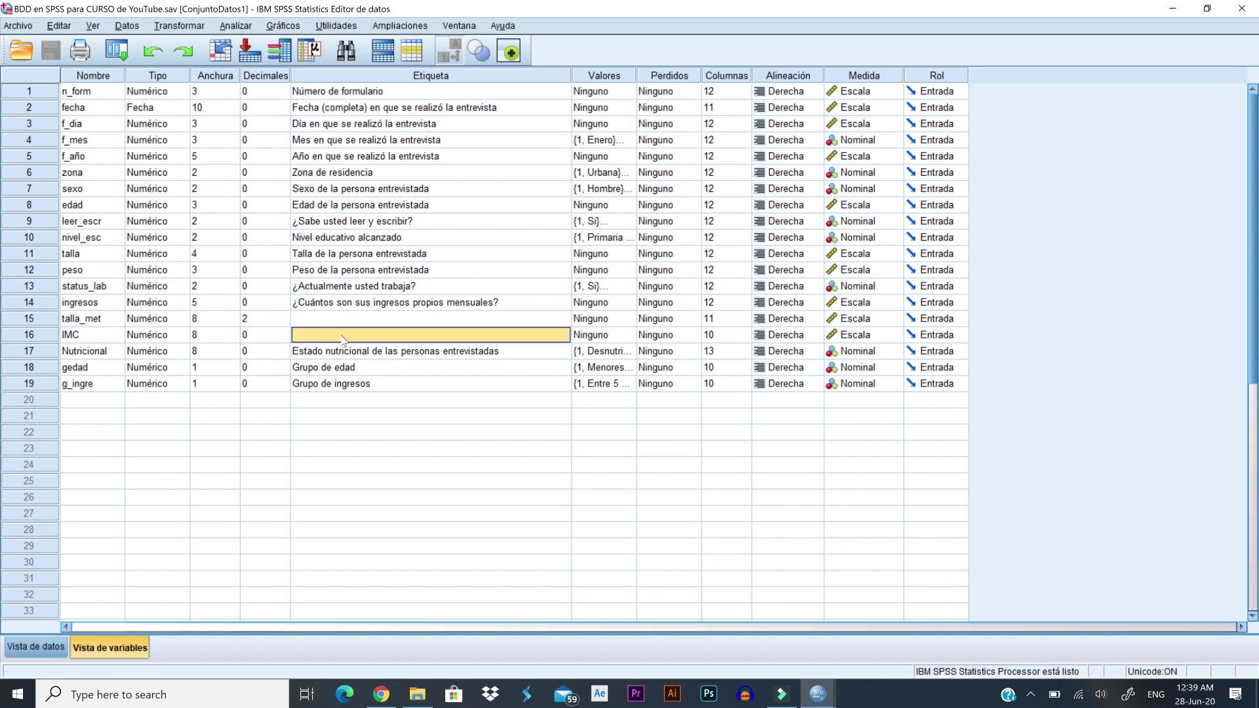
left_click(47, 386)
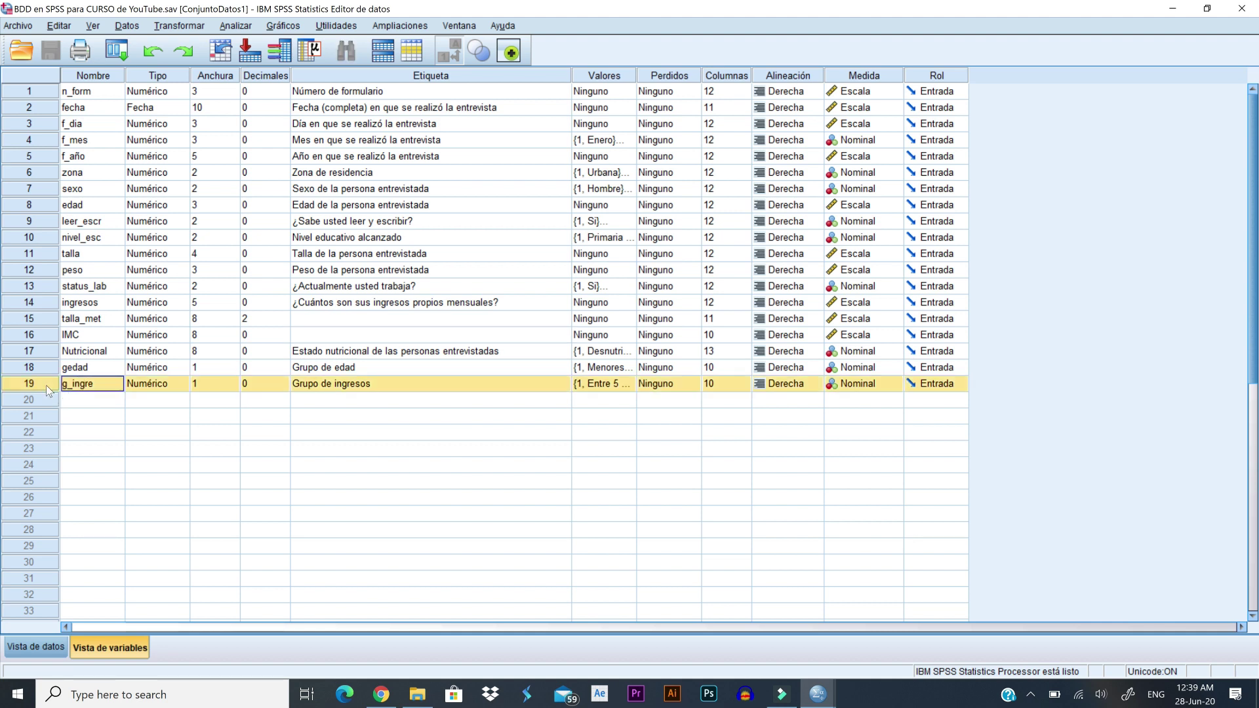
left_click(333, 401)
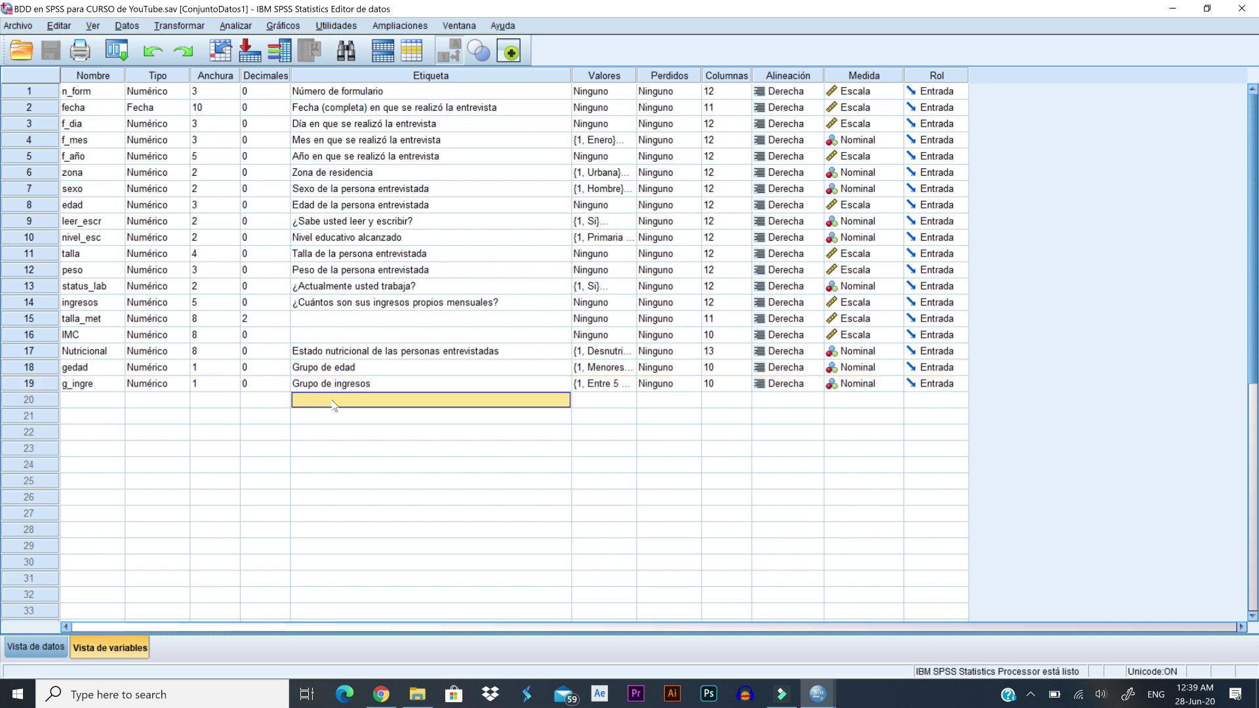
Open the existing syntax file "Sintaxis tutorial de youtube.sps".
left_click(19, 26)
mouse_move(221, 61)
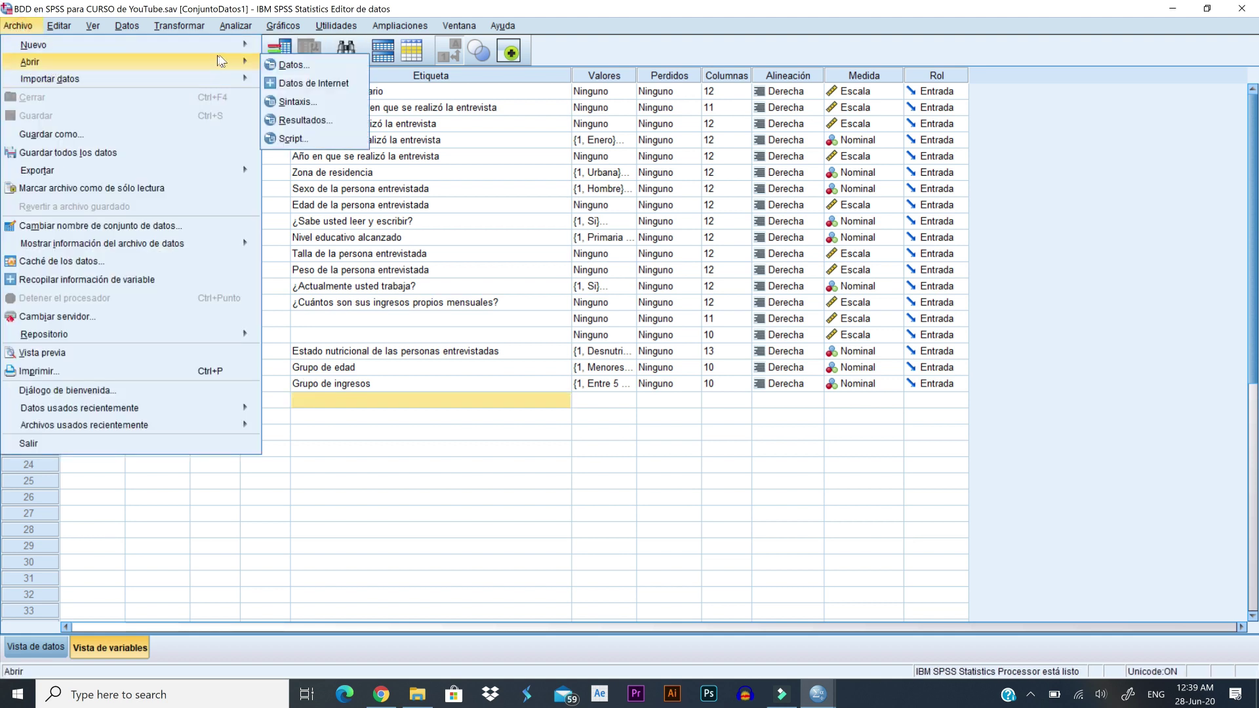
left_click(297, 102)
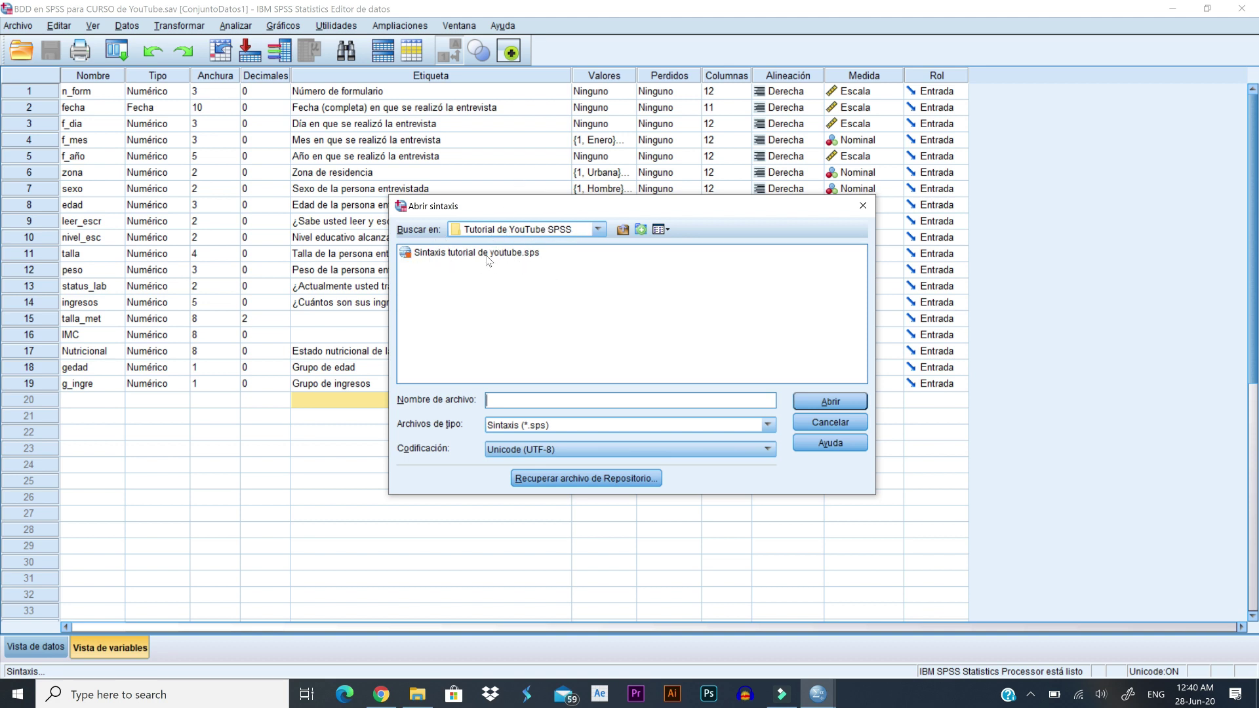
left_click(444, 258)
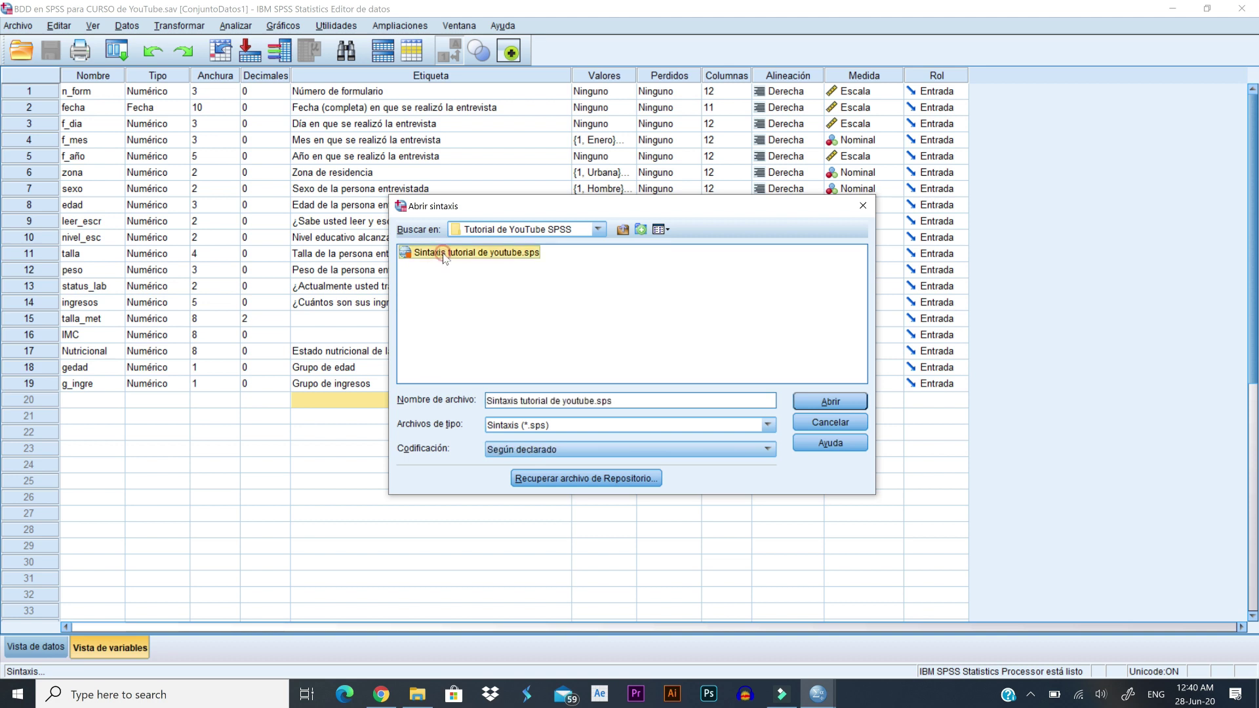
left_click(821, 406)
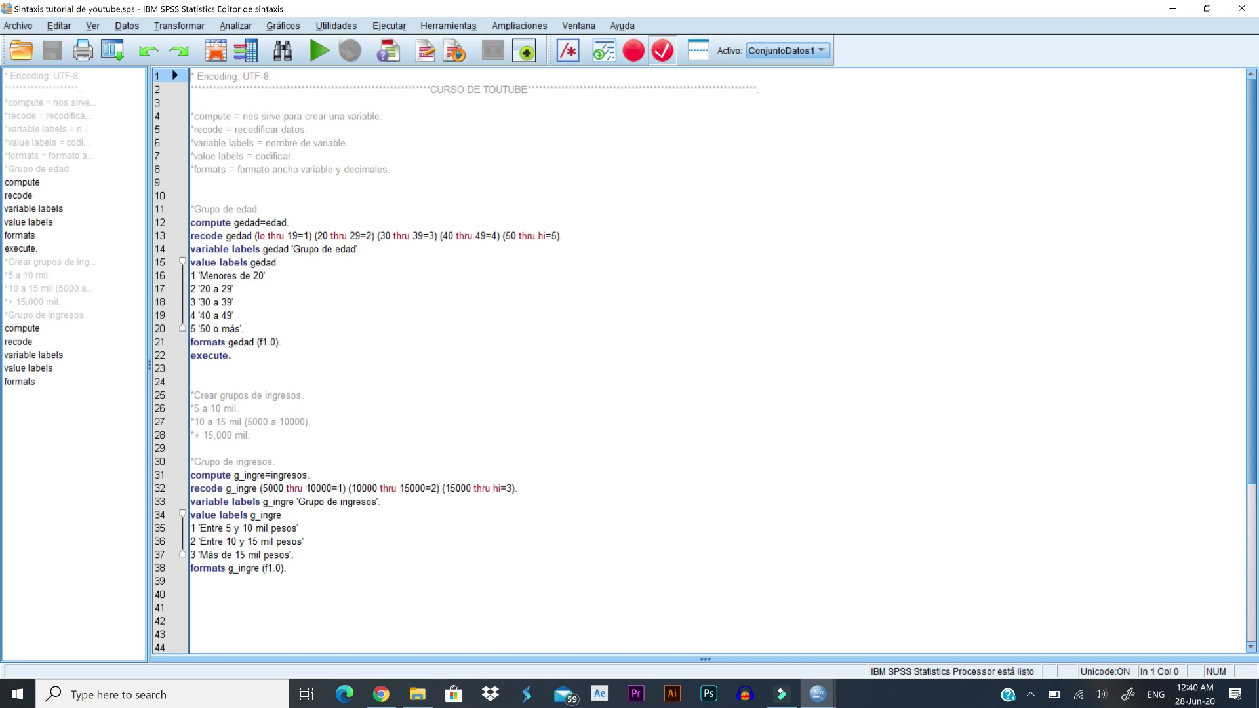
Review the syntax for the age and income groups, check the dataset's variable list and return to the syntax file.
scroll(705, 361, "down", 5)
scroll(705, 361, "up", 4)
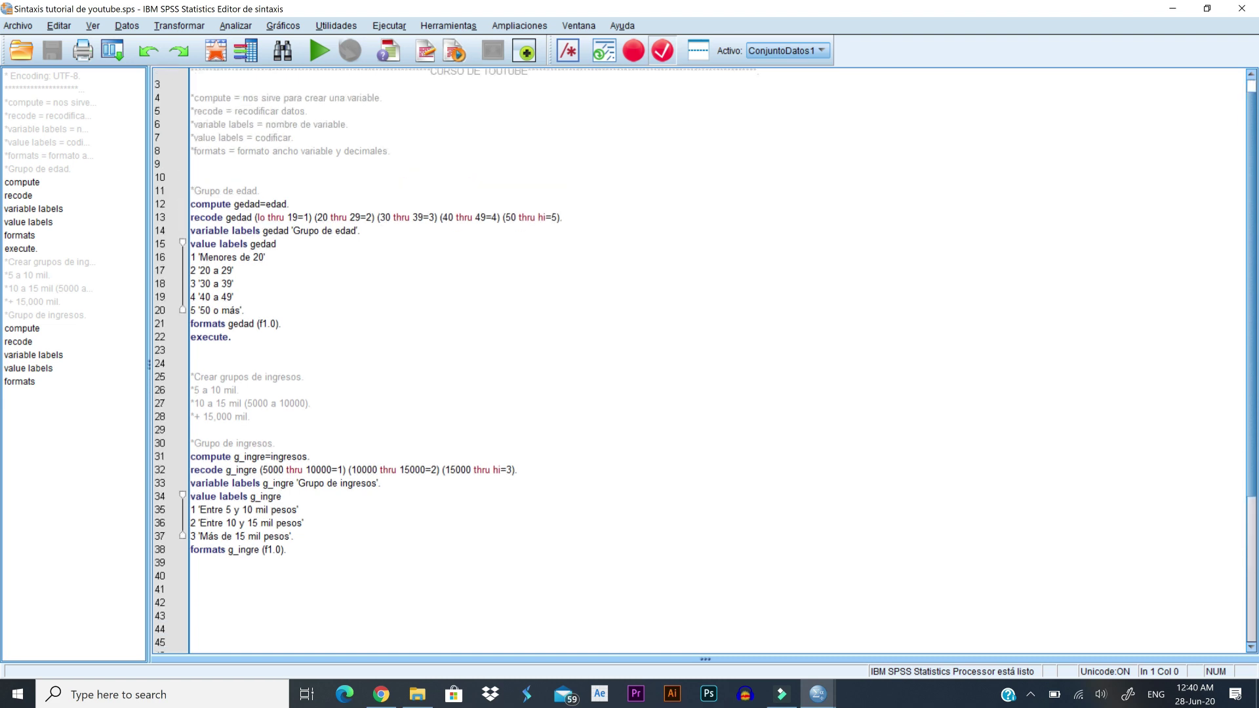
scroll(705, 361, "down", 4)
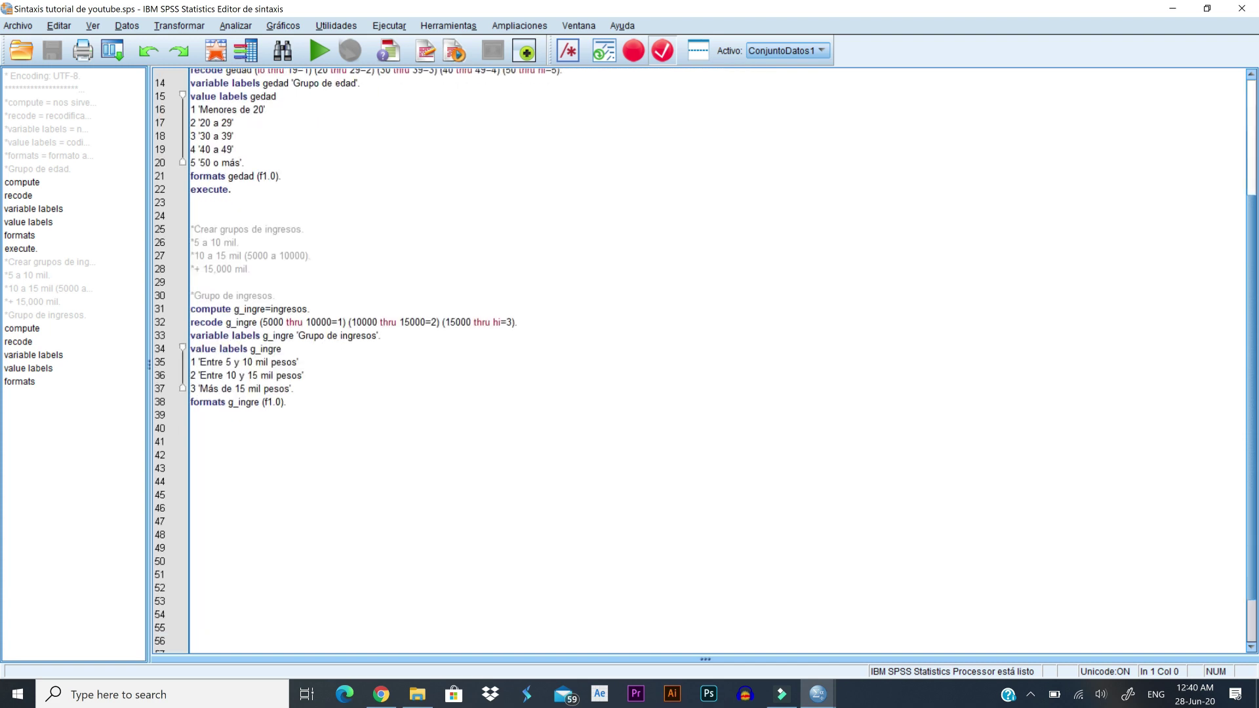
left_click(294, 388)
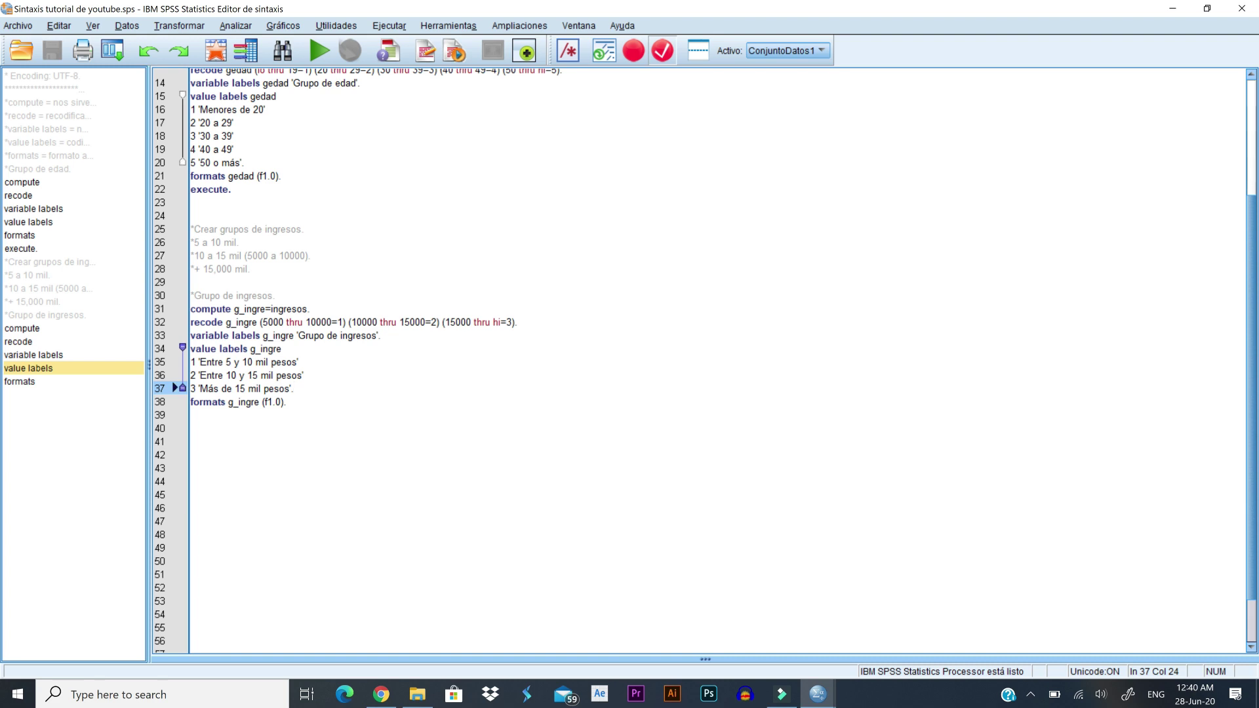
left_click(217, 53)
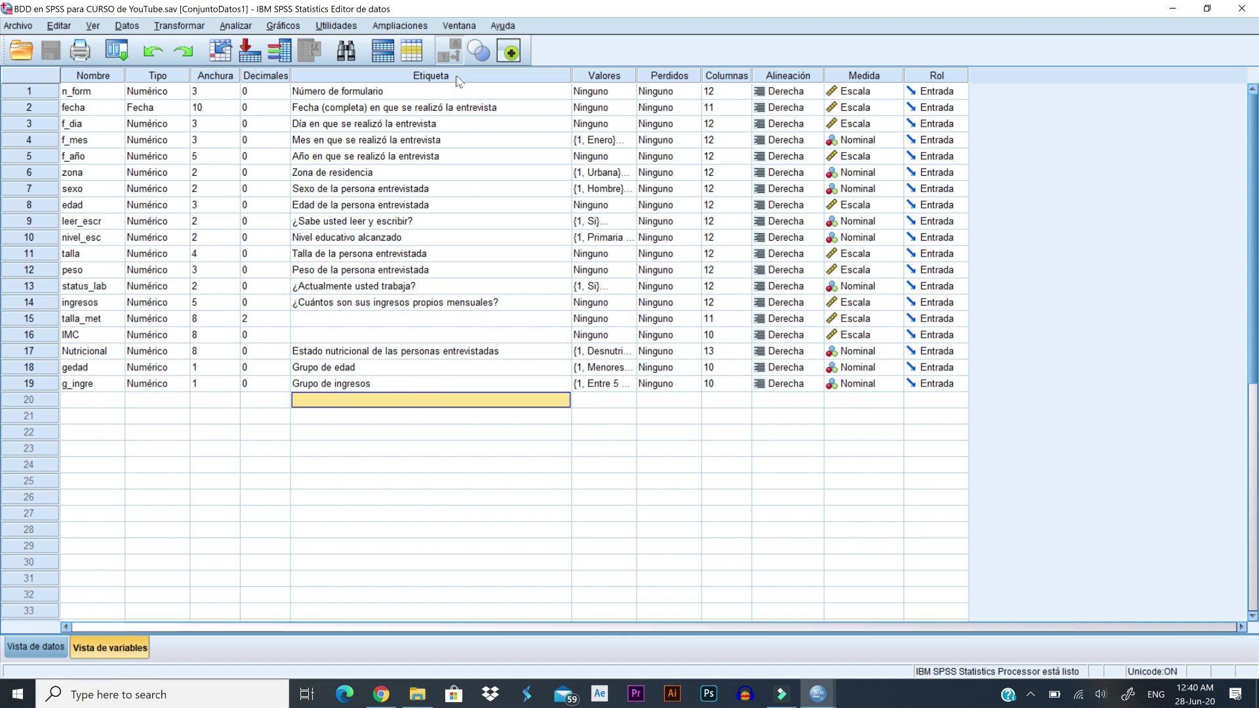
left_click(459, 26)
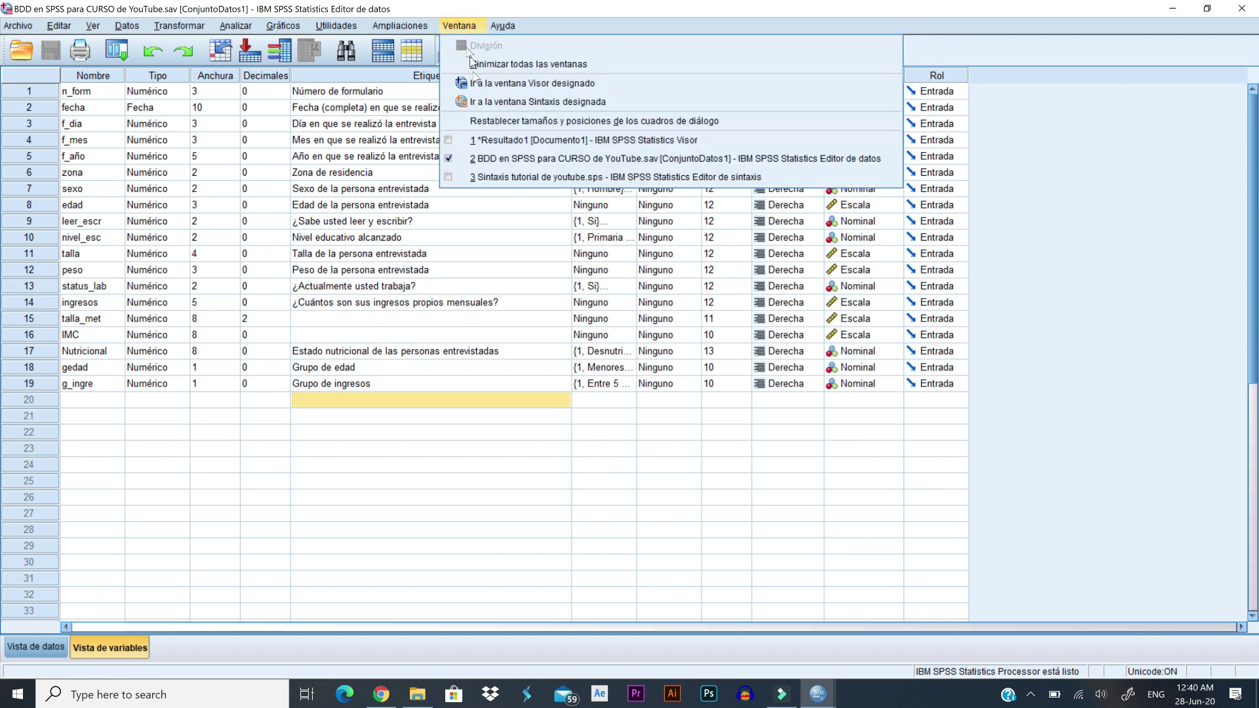
left_click(492, 176)
Add the comment line "*if = si (sucede un proceso) crea variable nueva." below the formats comment near the start of the syntax.
scroll(491, 178, "up", 5)
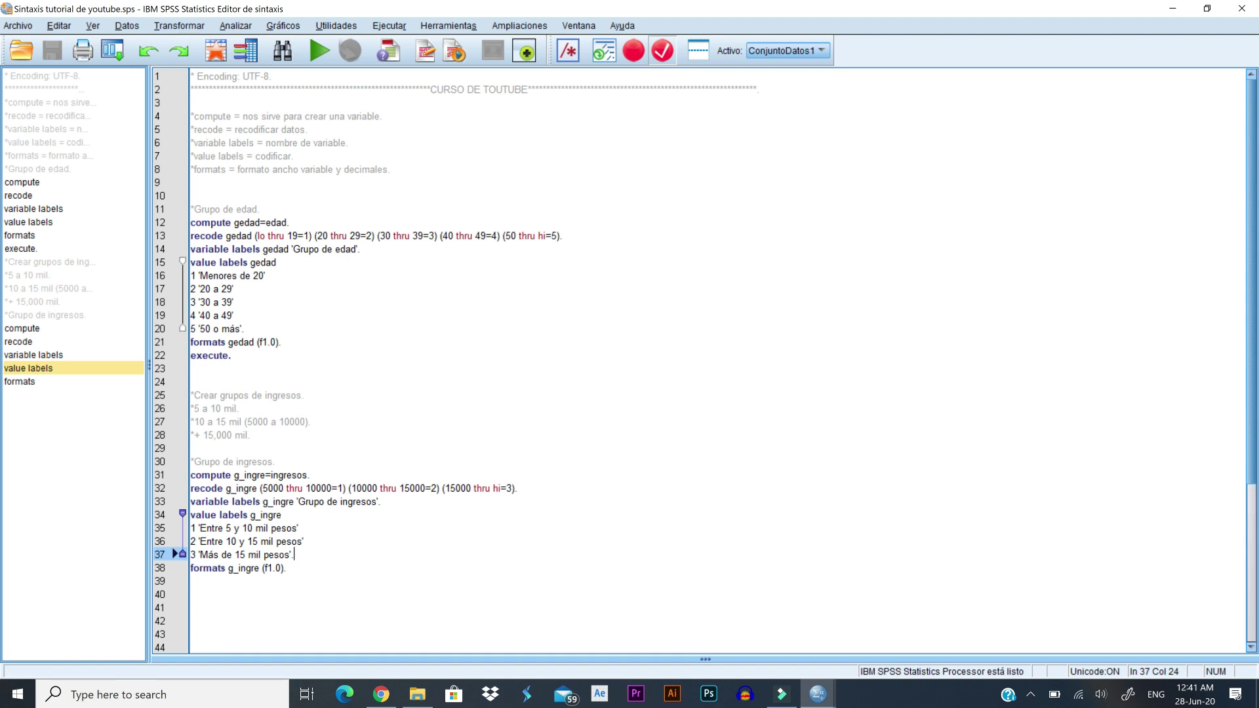
left_click(402, 169)
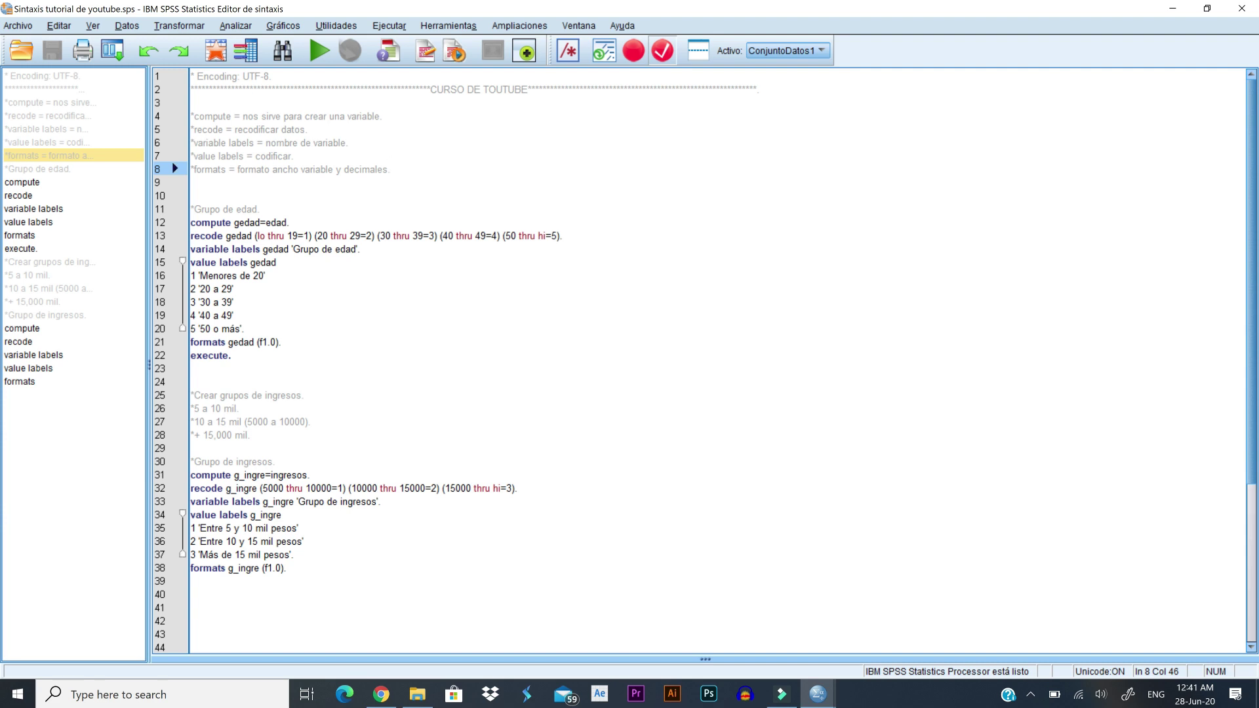
key("Return")
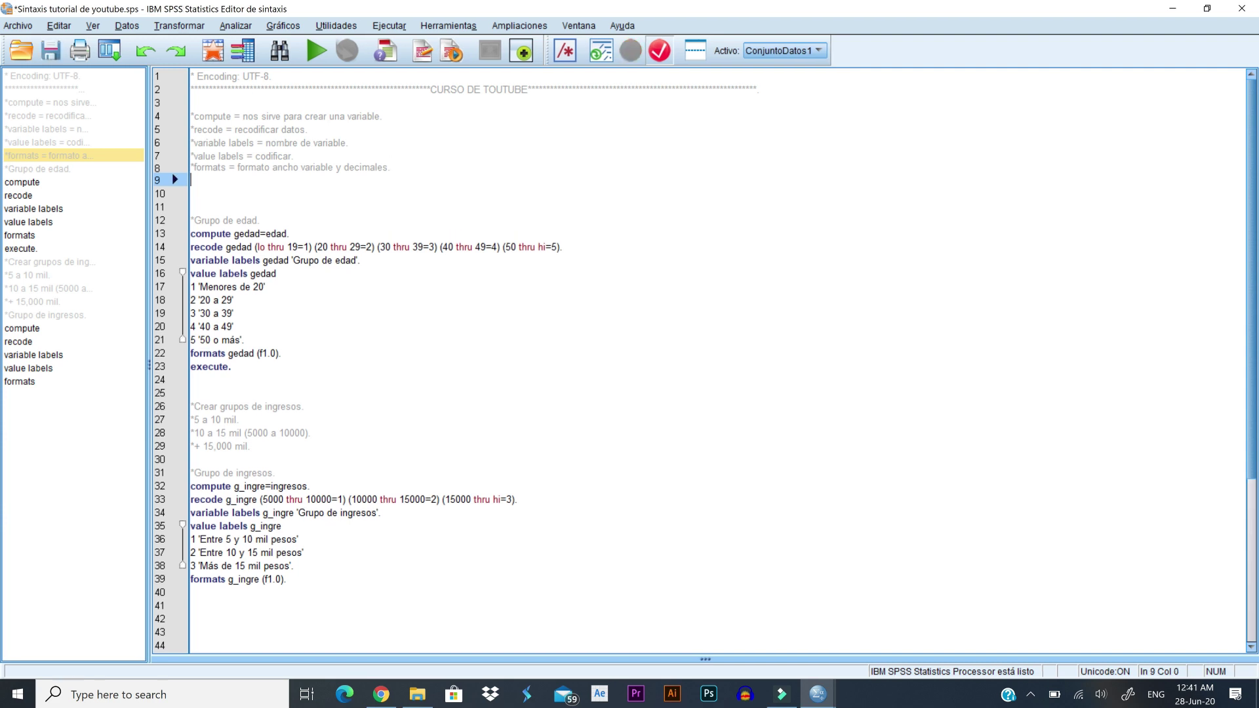
type("*")
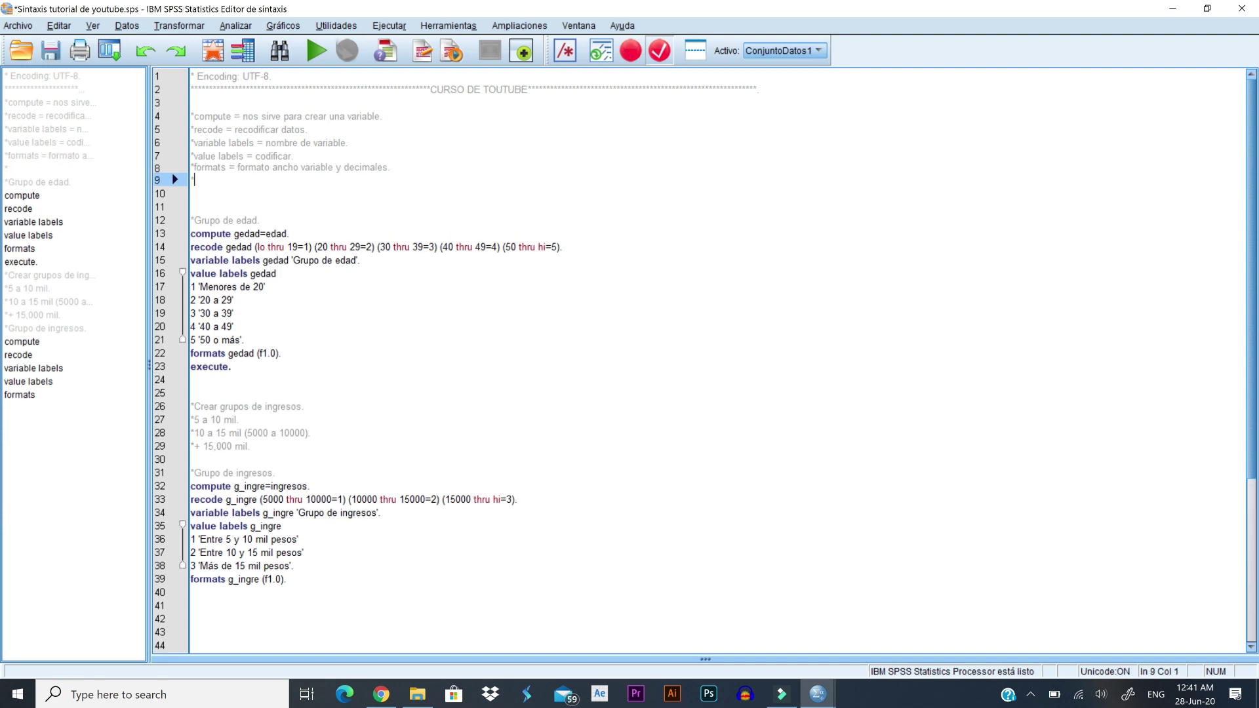
type("if = si")
type("(")
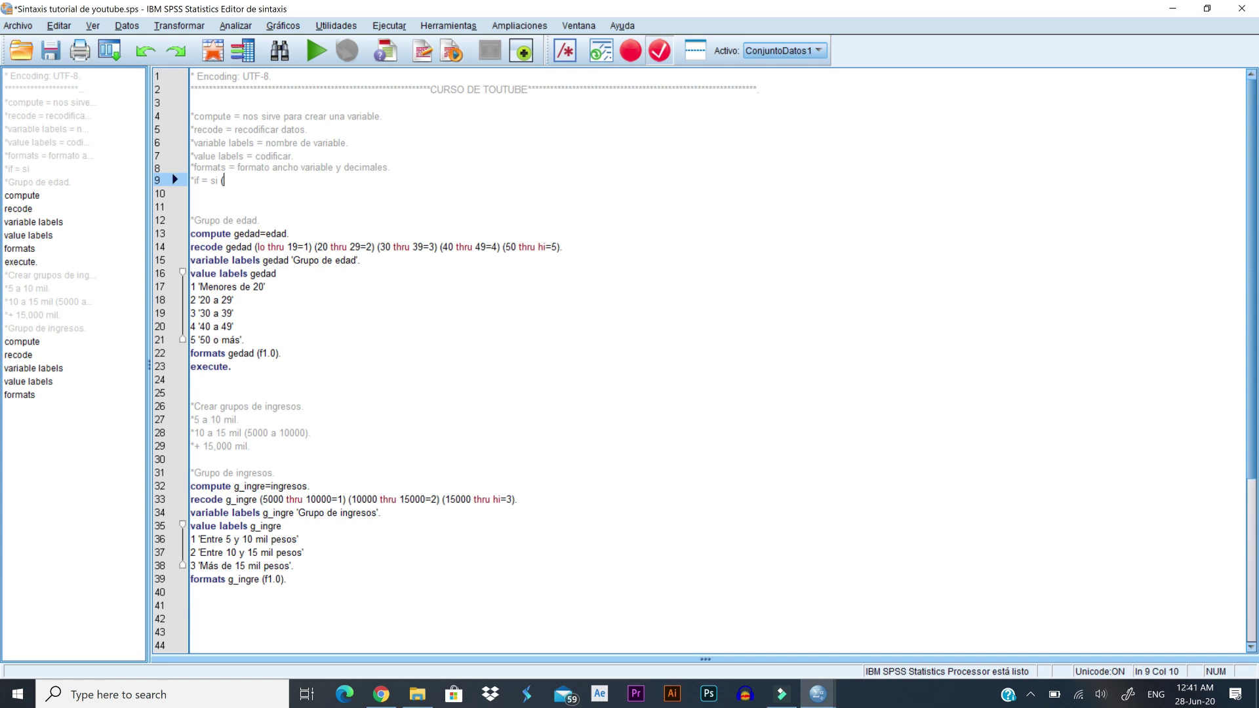
type("suce u")
key("BackSpace")
key("BackSpace")
type("de u")
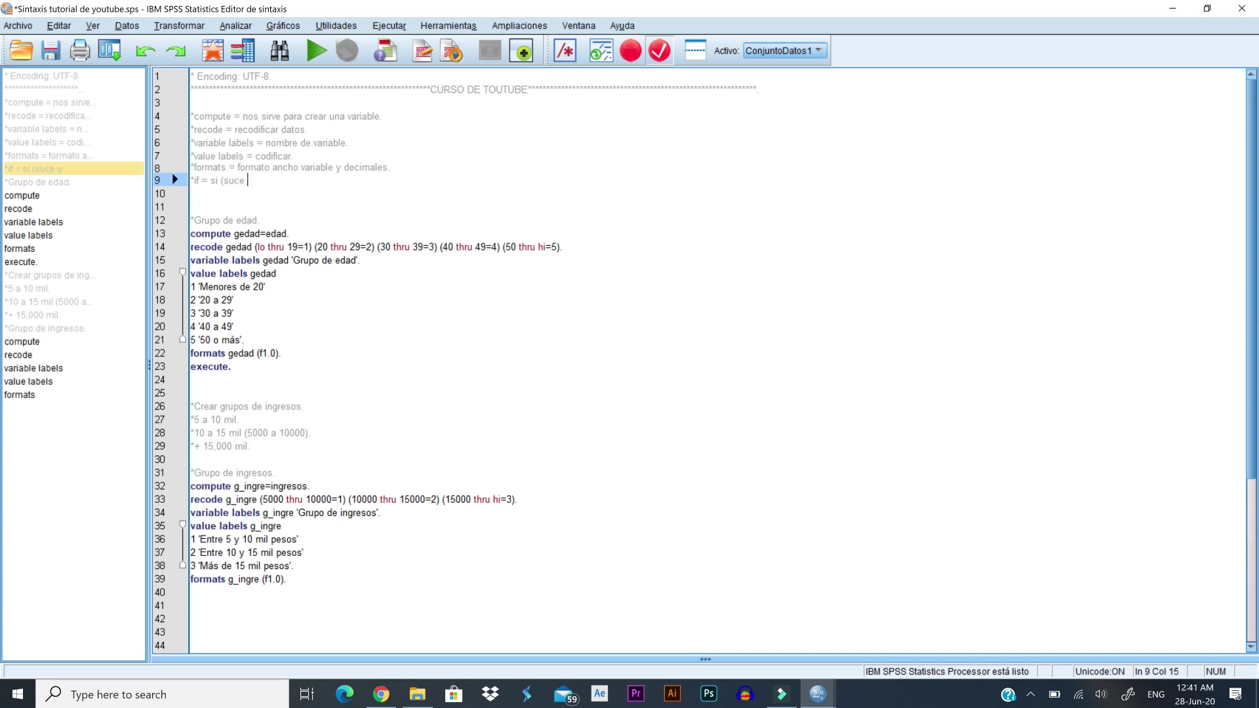
type("n proceso)")
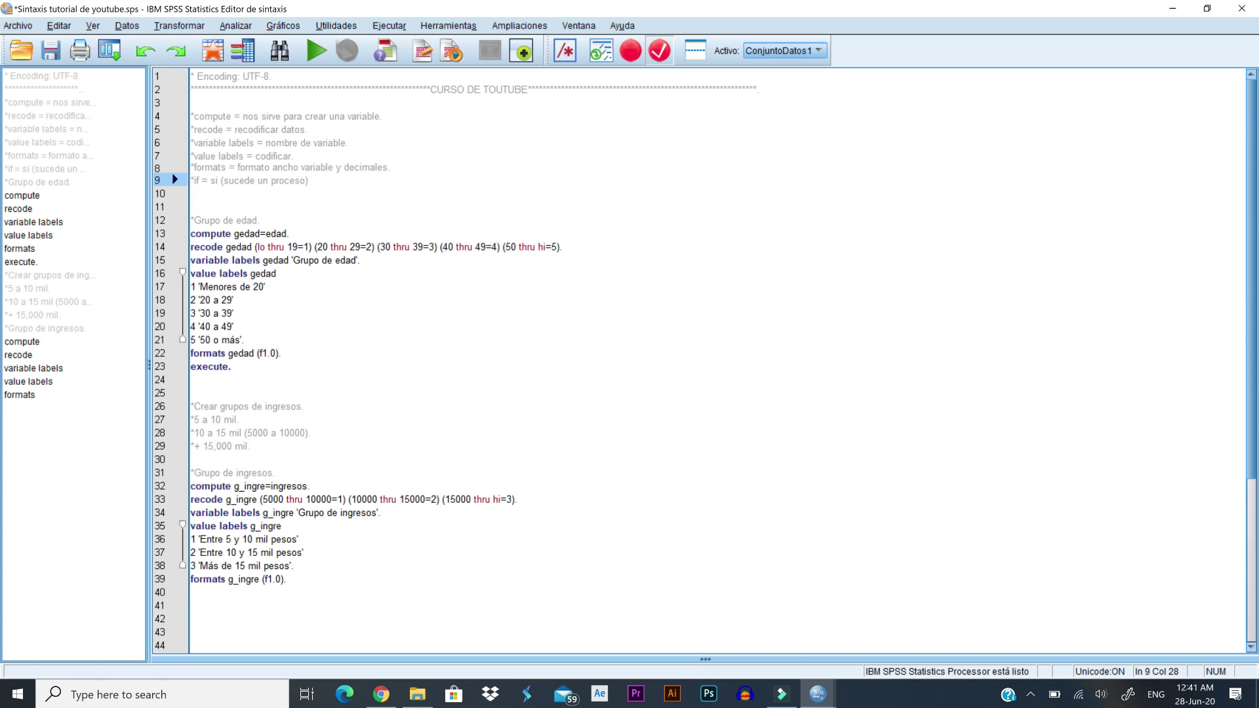
type(" crea variable nueva.")
Run a frequency analysis on the dataset's Nutricional variable, with edad removed from the analysis variables.
scroll(715, 361, "down", 4)
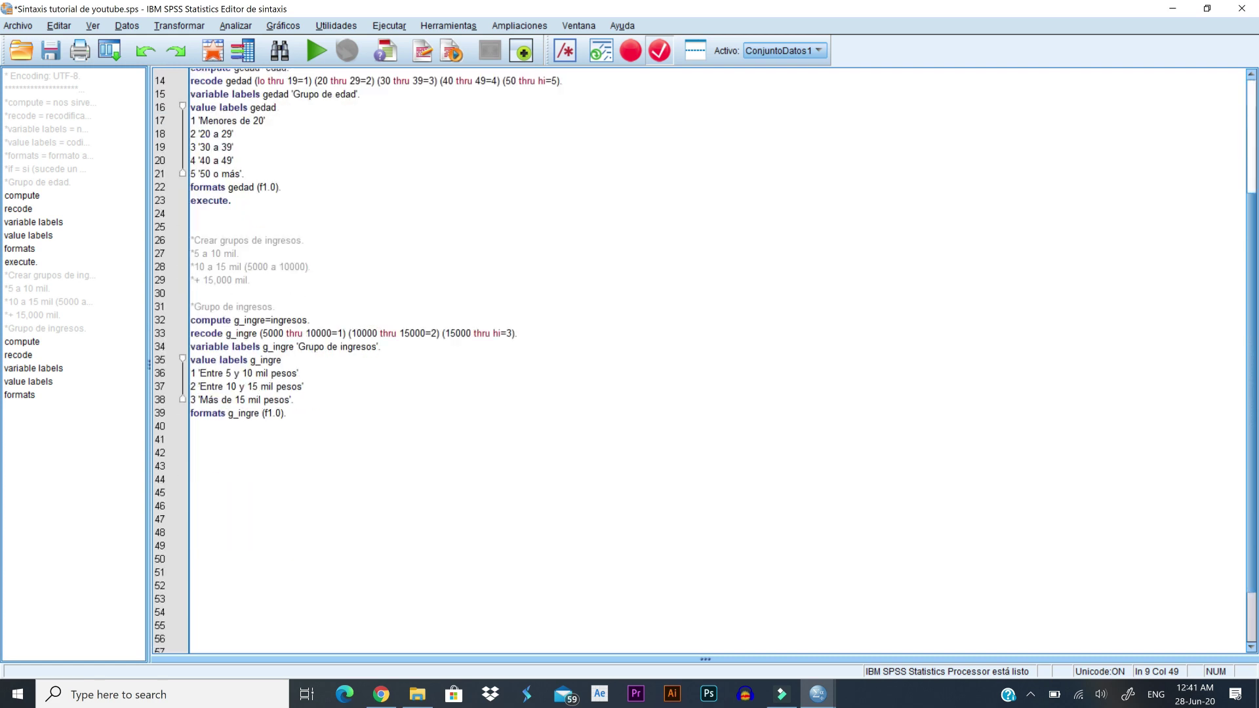
left_click(211, 52)
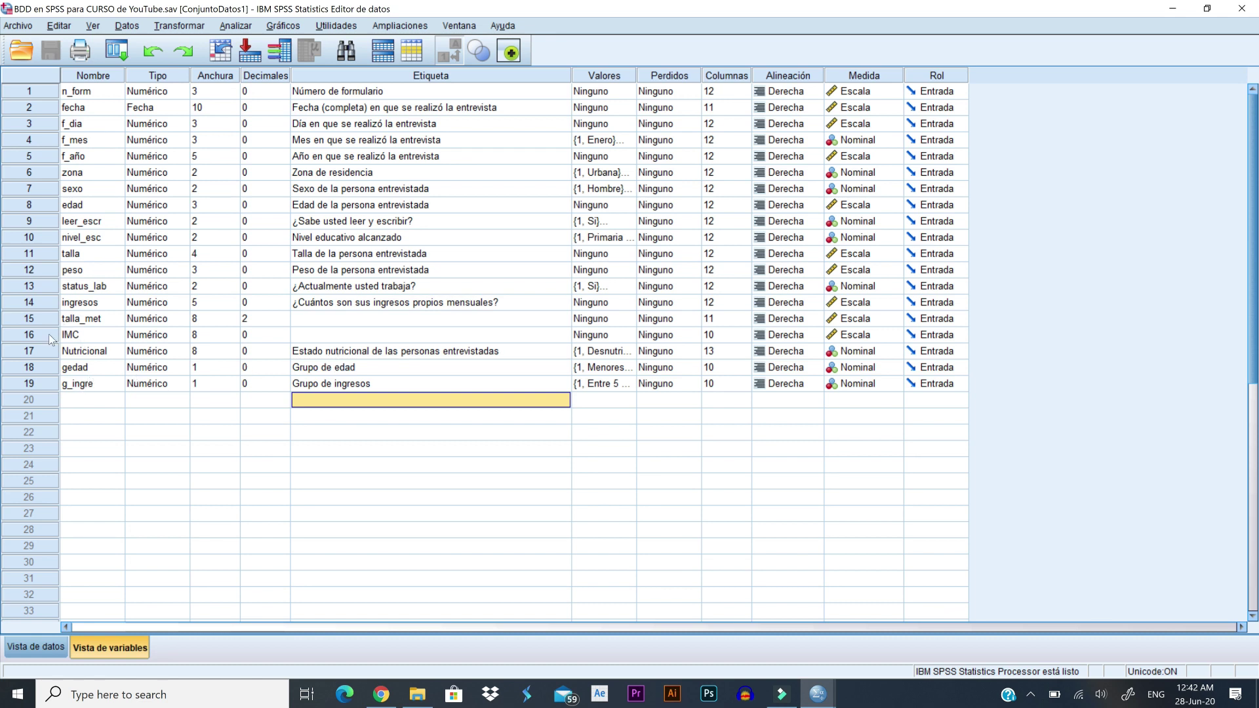
left_click(49, 351)
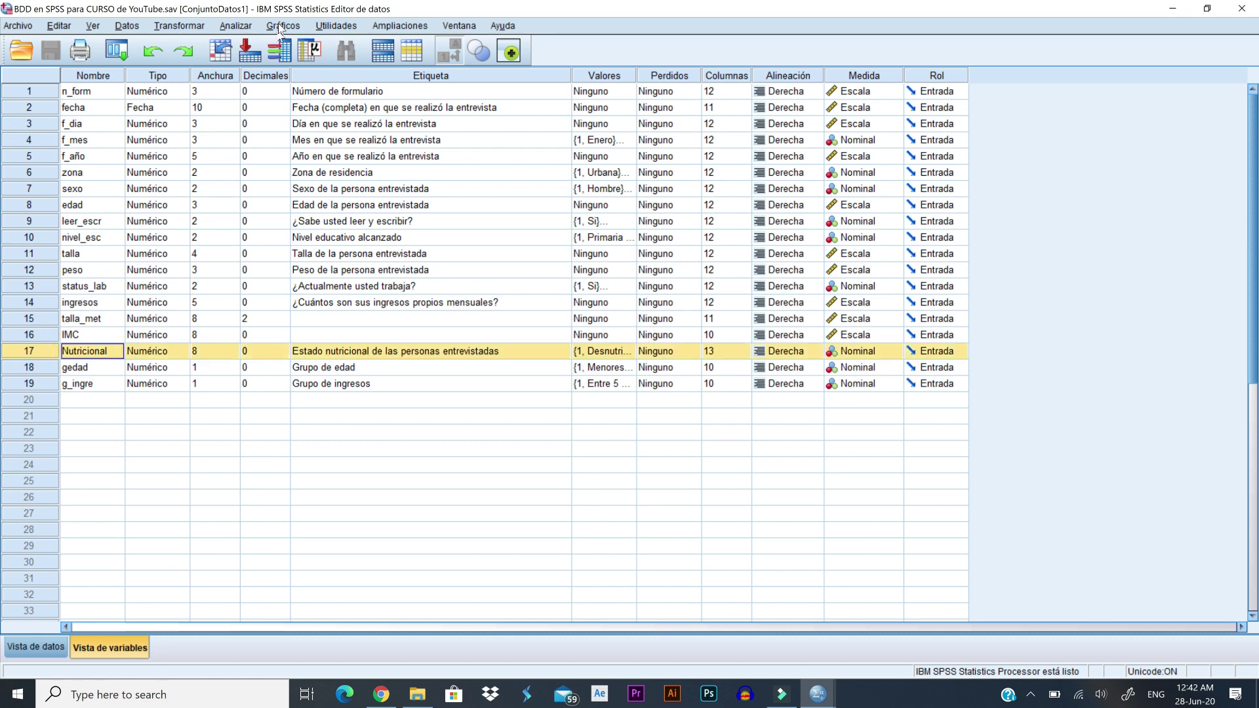
left_click(236, 23)
mouse_move(391, 59)
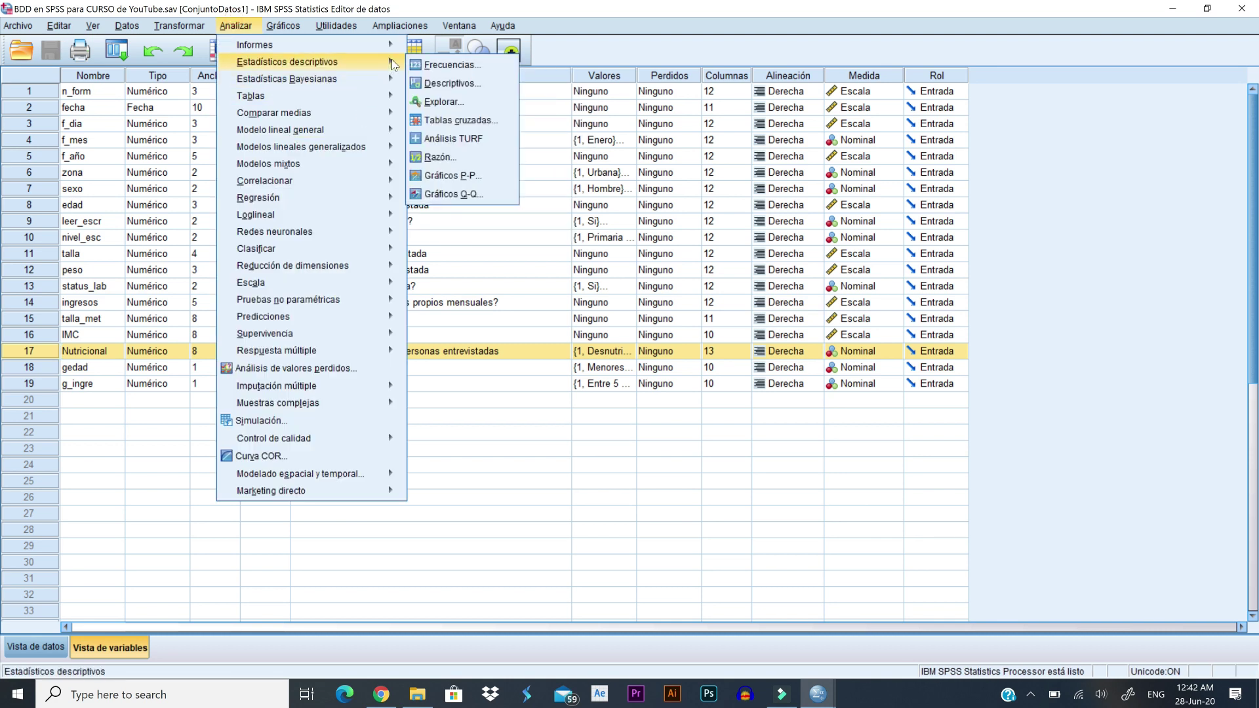
left_click(451, 65)
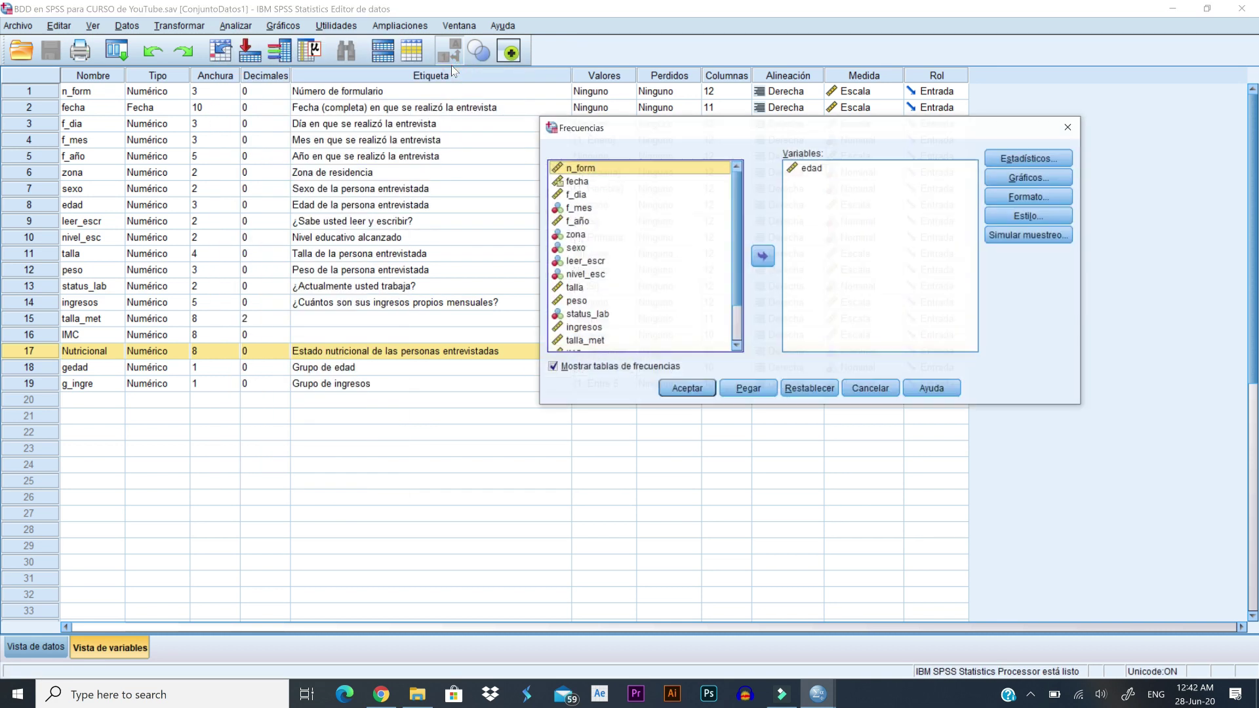
left_click(811, 169)
left_click(768, 259)
scroll(682, 252, "down", 2)
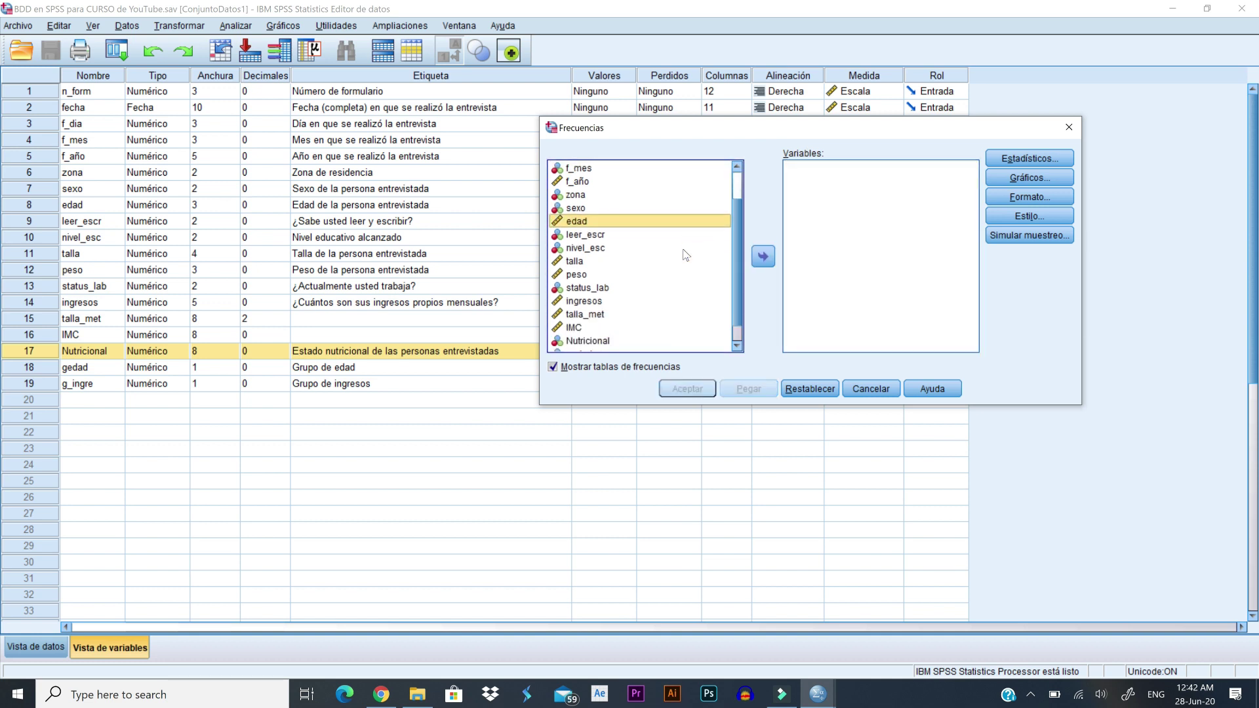
double_click(602, 322)
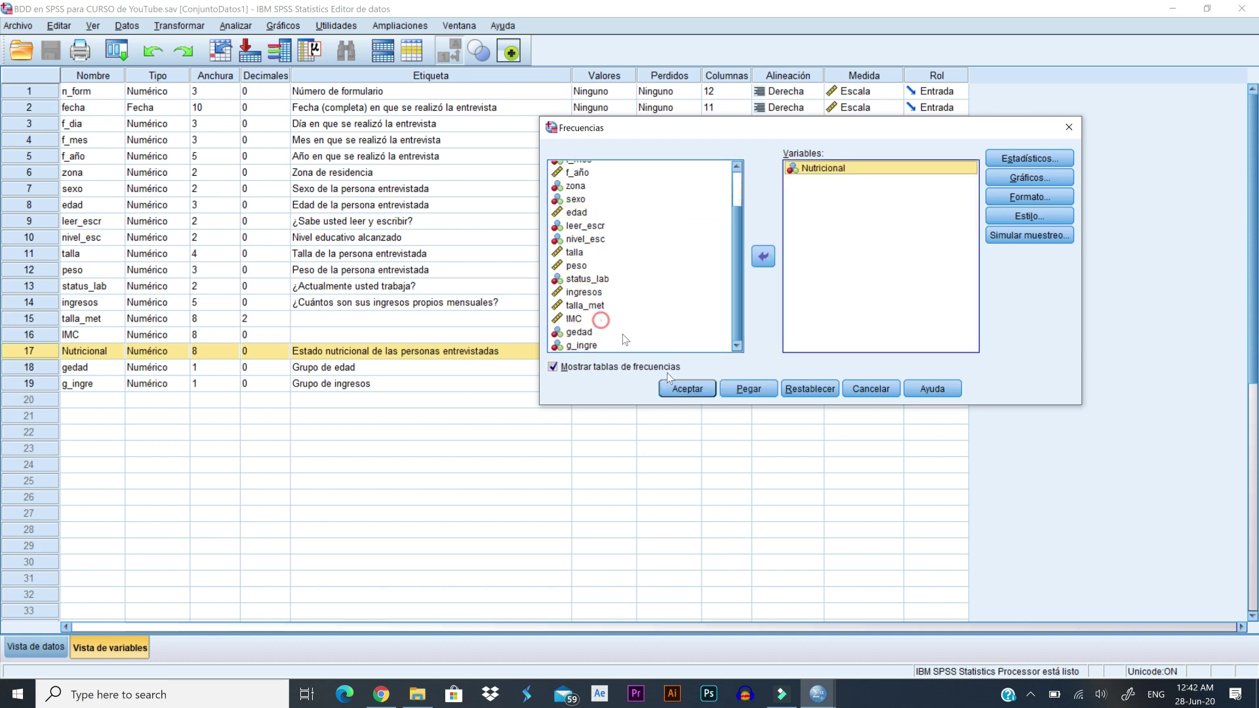
left_click(686, 392)
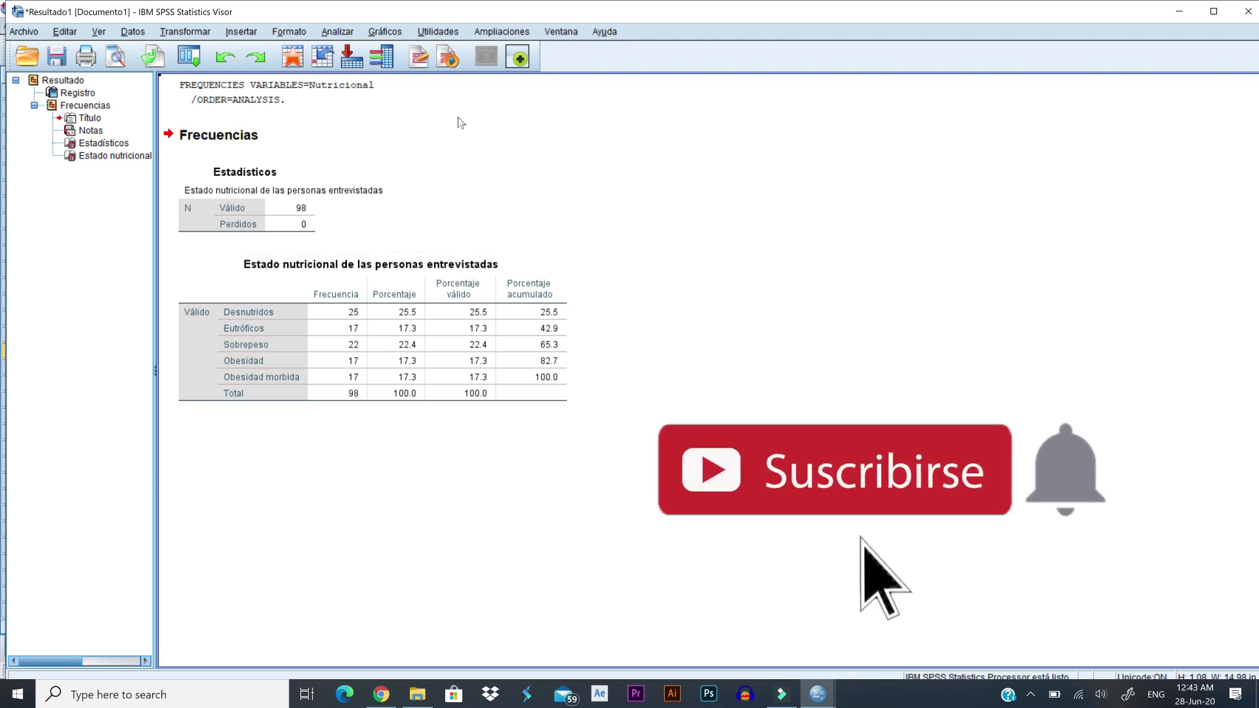
Maximize the results window with the nutritional status frequencies and return to the tutorial syntax file.
double_click(502, 12)
left_click(332, 126)
left_click(290, 52)
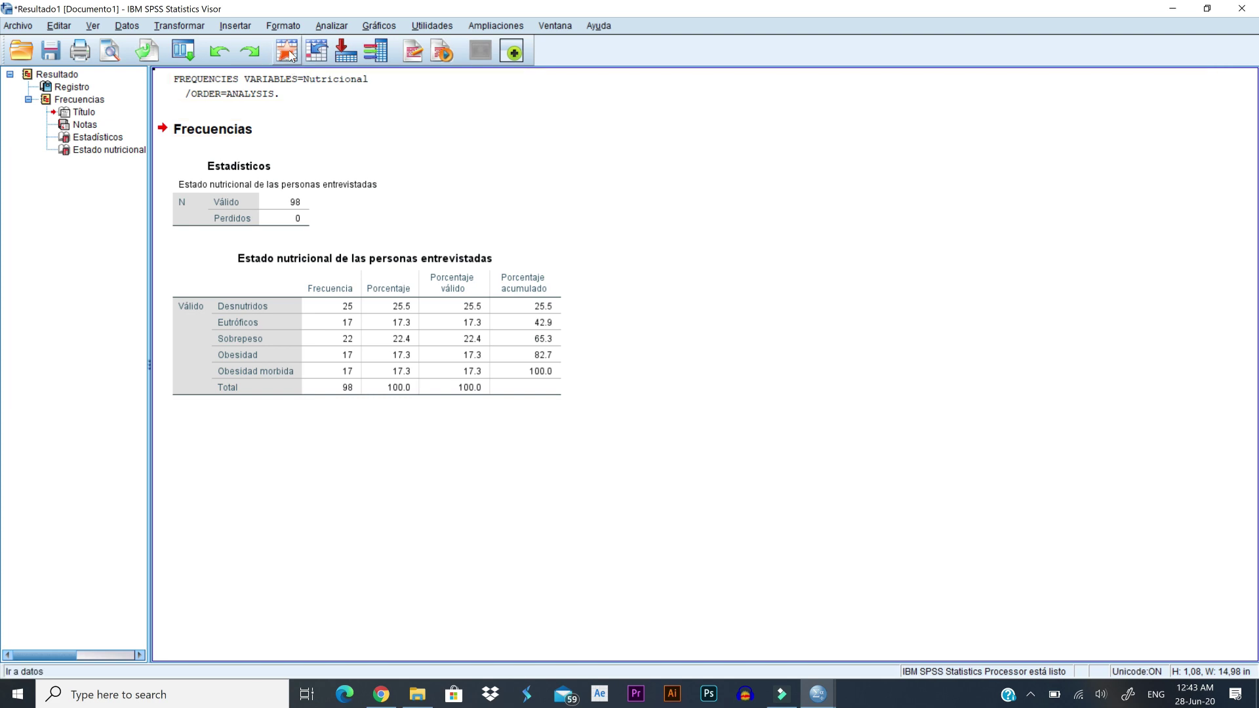
left_click(460, 26)
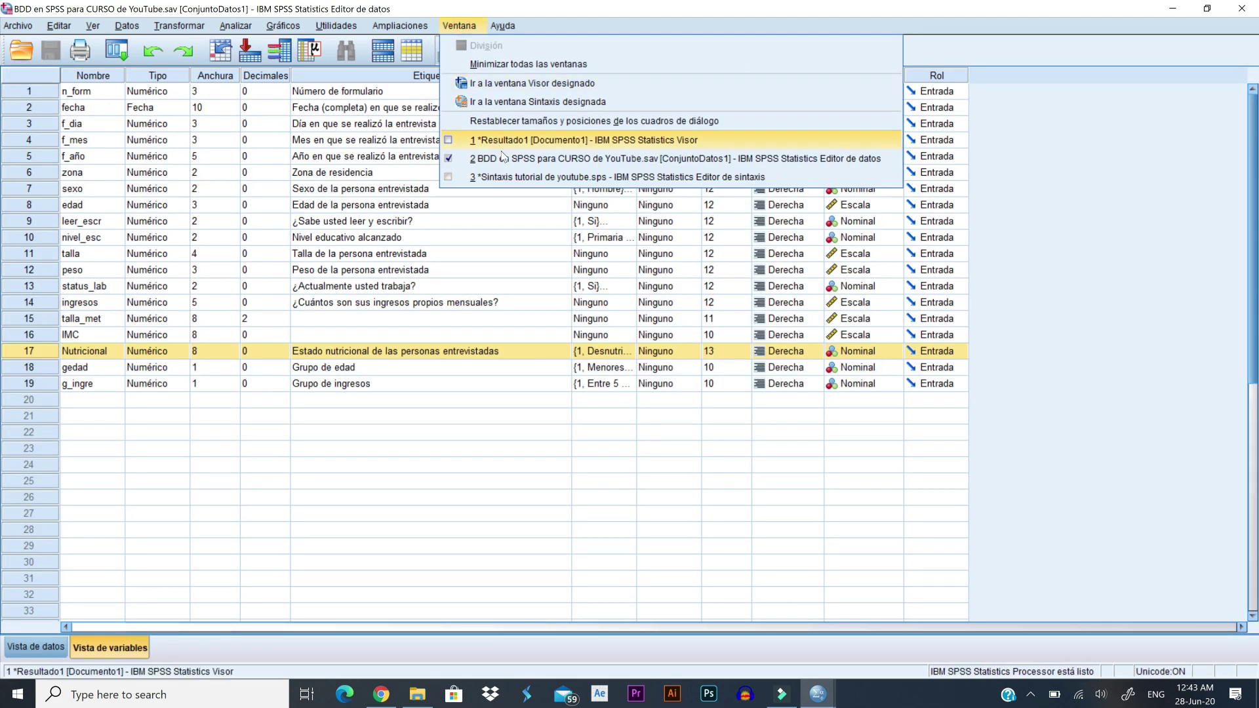
left_click(518, 178)
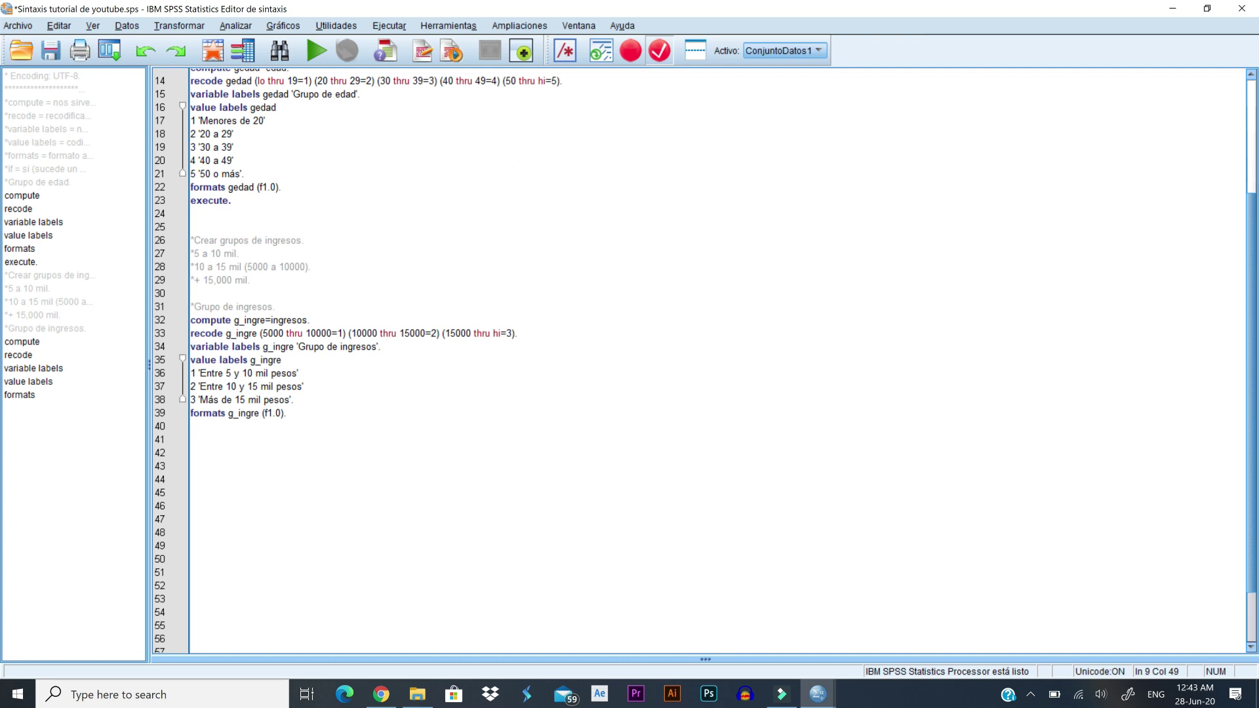
Add the comment "*Agrupar estado nutricional." on line 41, below the income group syntax, and start a new line.
left_click(196, 466)
left_click(197, 452)
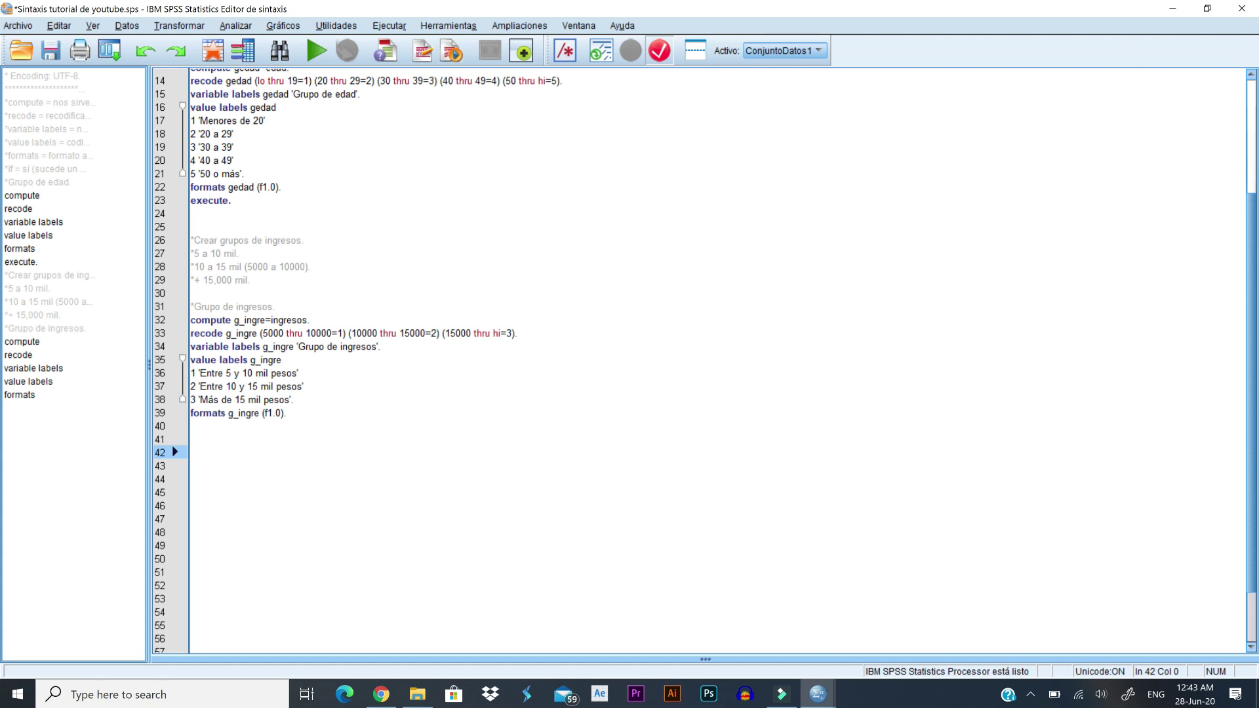
left_click(191, 438)
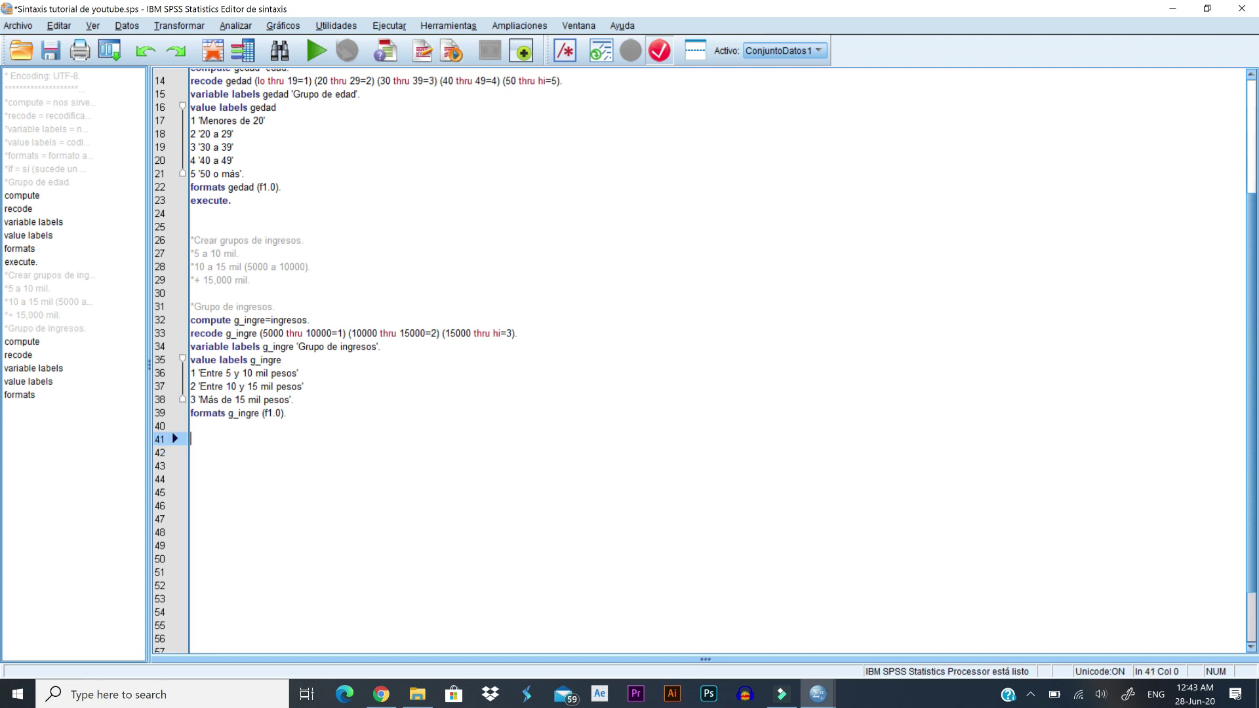
type("*Agrupar estado ")
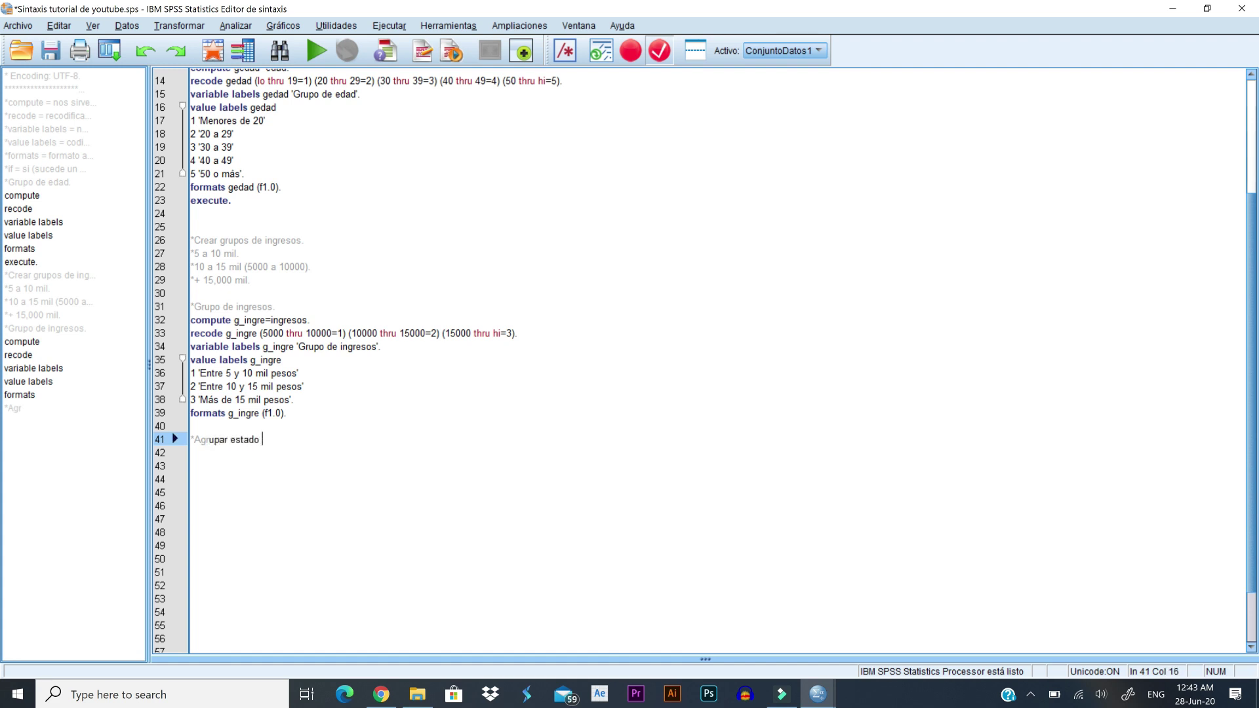
type("nutricion")
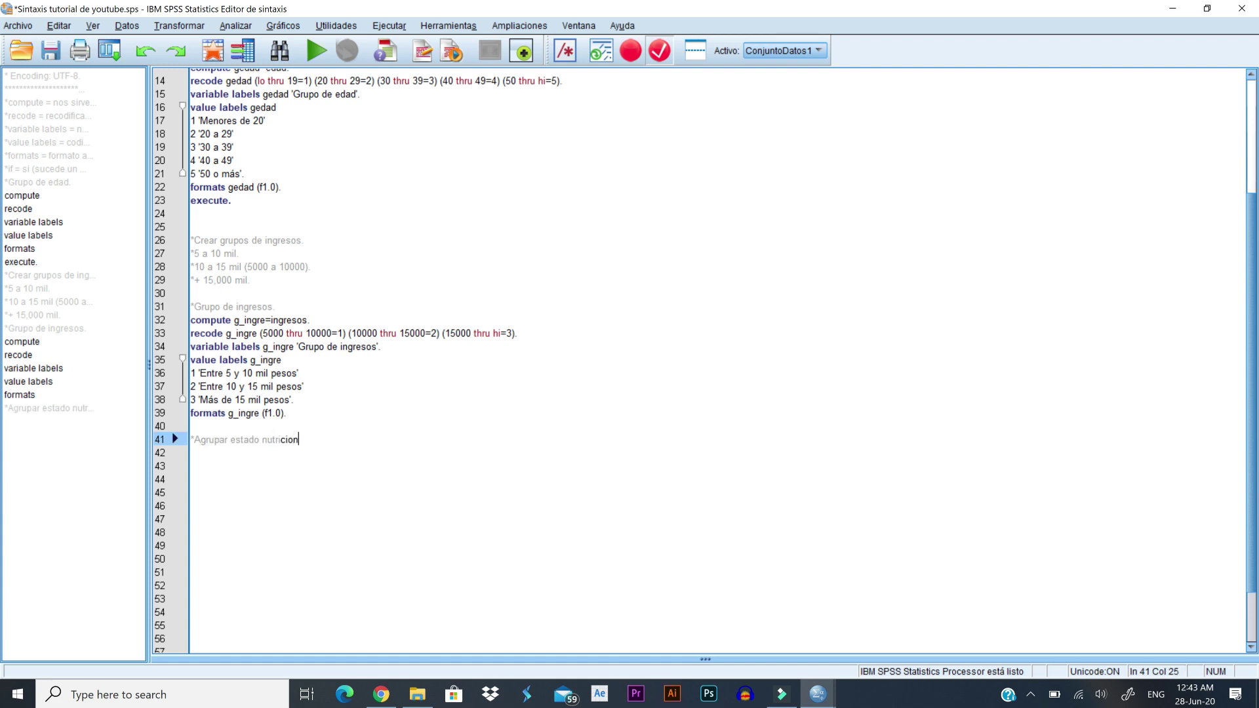
type("al.")
key("Return")
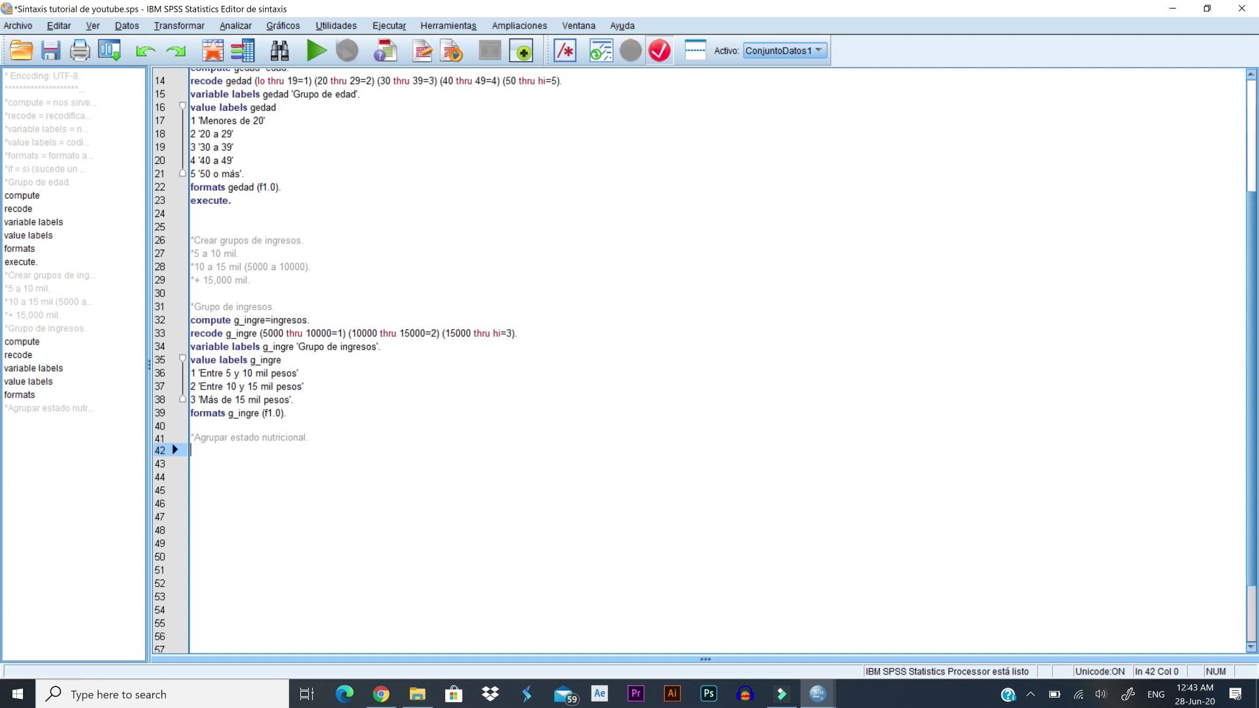
Write "if (sexo=1 and nutricional=2) cond_nutri=1." on line 42, below the nutritional status comment.
type("if (sexo=1")
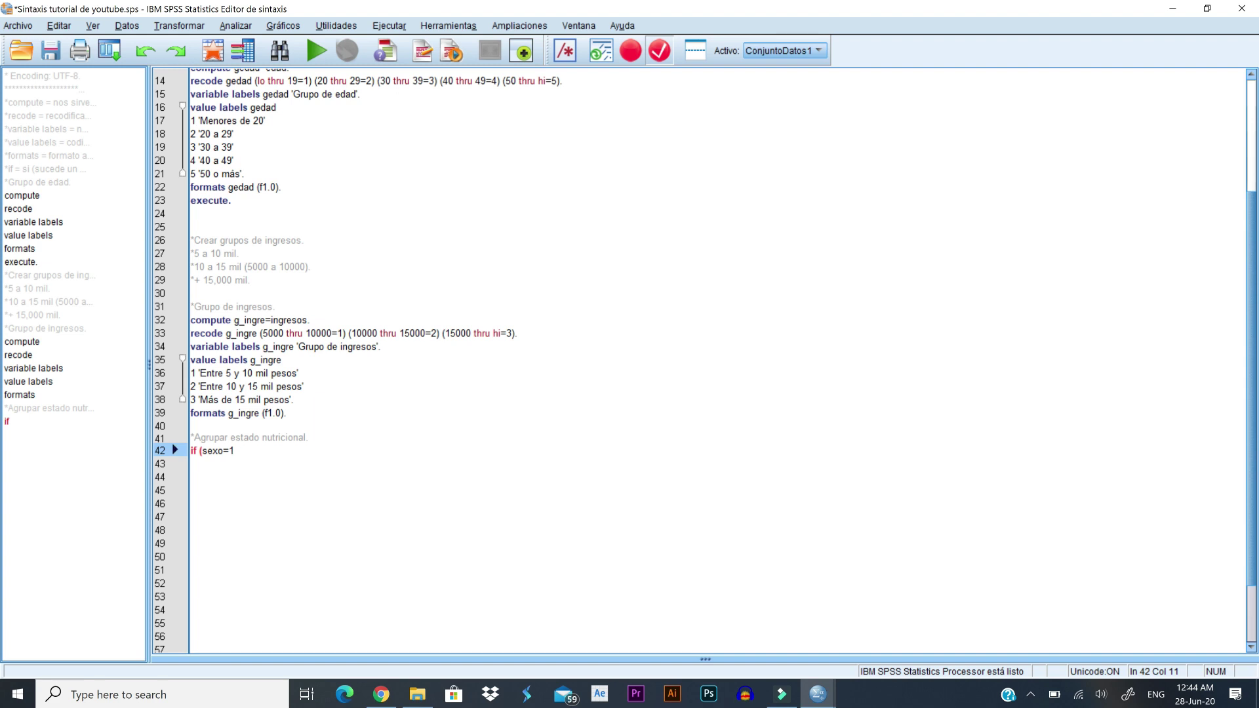
type("and nutricional=2) cond_nutri=1.")
Look up the value codes of the nutritional status variable in the variable information and highlight the code for Eutróficos.
left_click(243, 50)
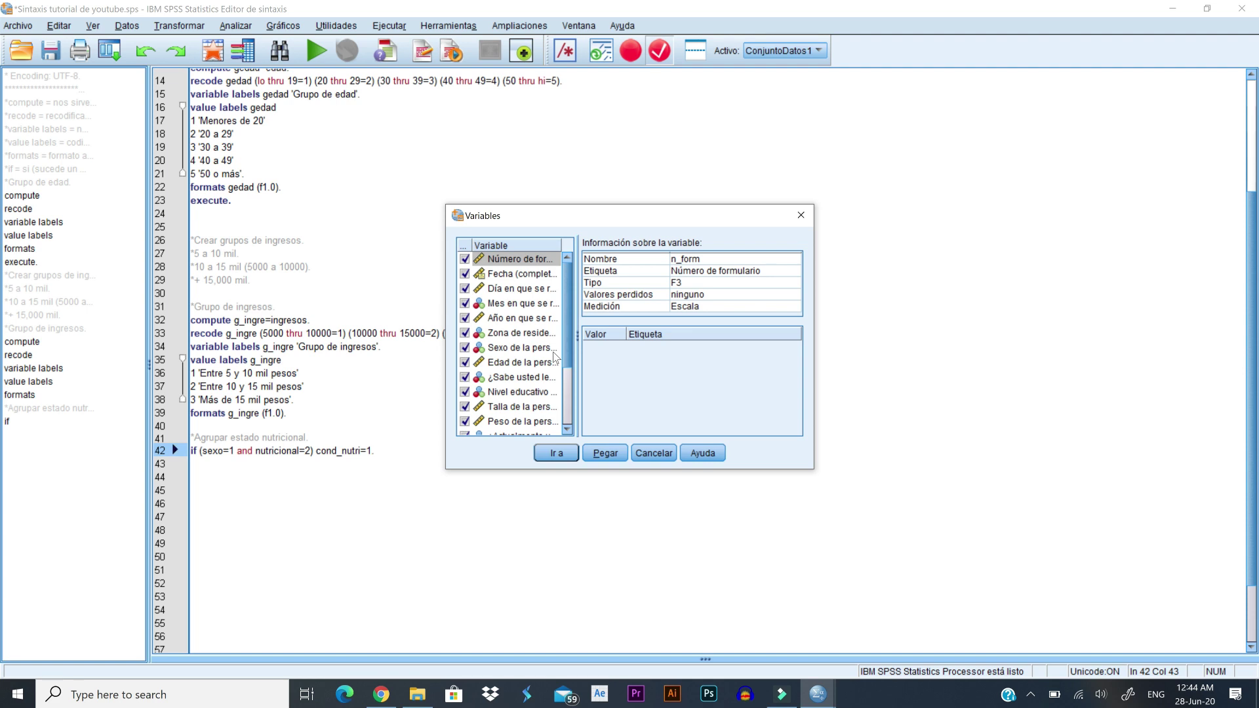
scroll(556, 357, "down", 3)
left_click(654, 453)
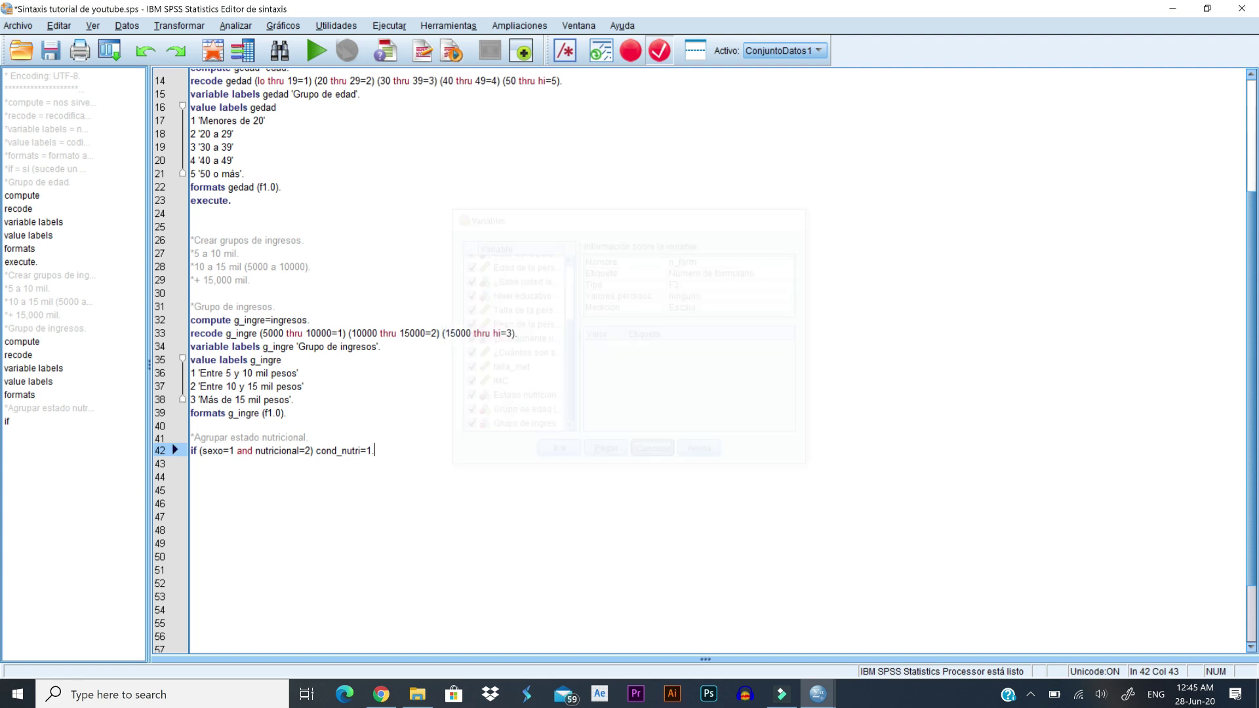
left_click(248, 50)
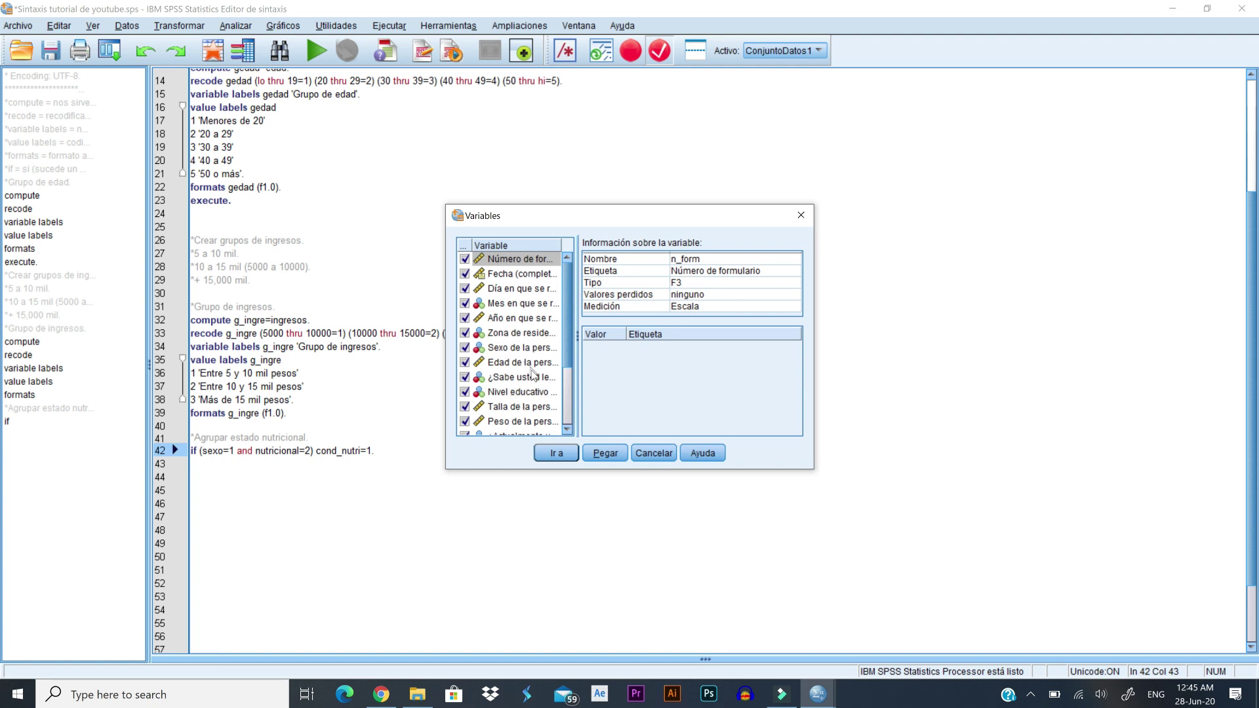
scroll(533, 374, "down", 3)
left_click(526, 397)
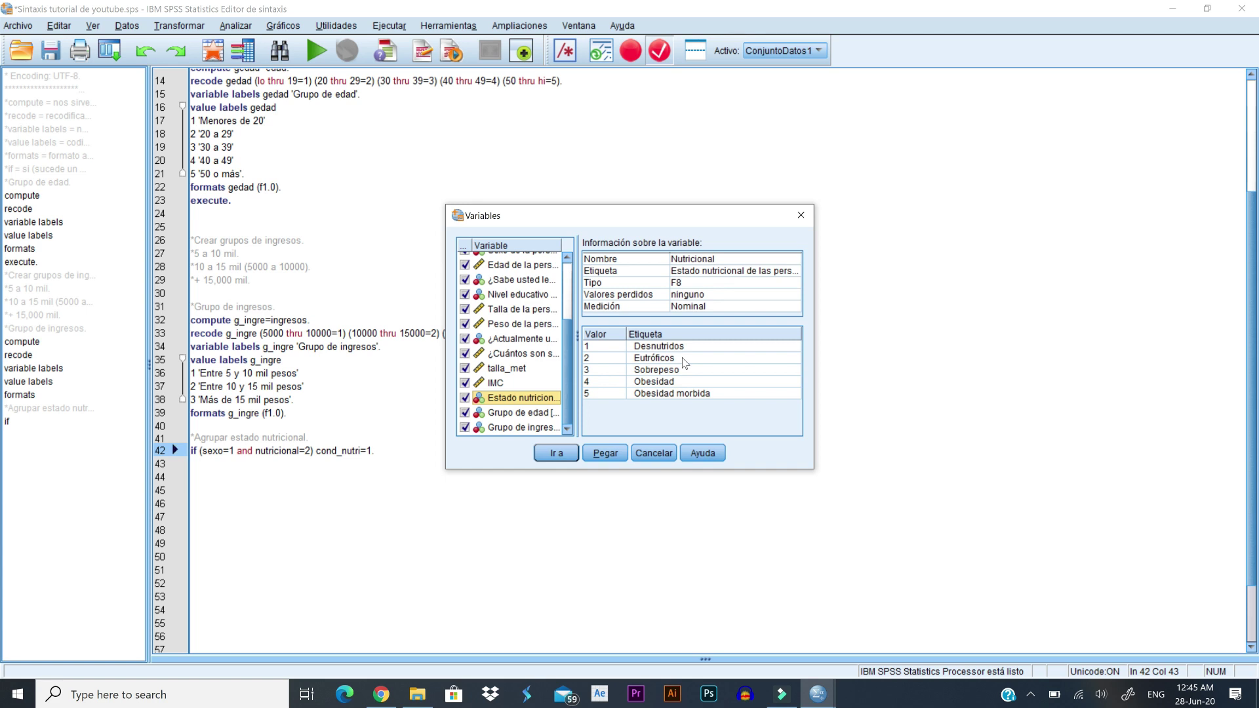
left_click(617, 360)
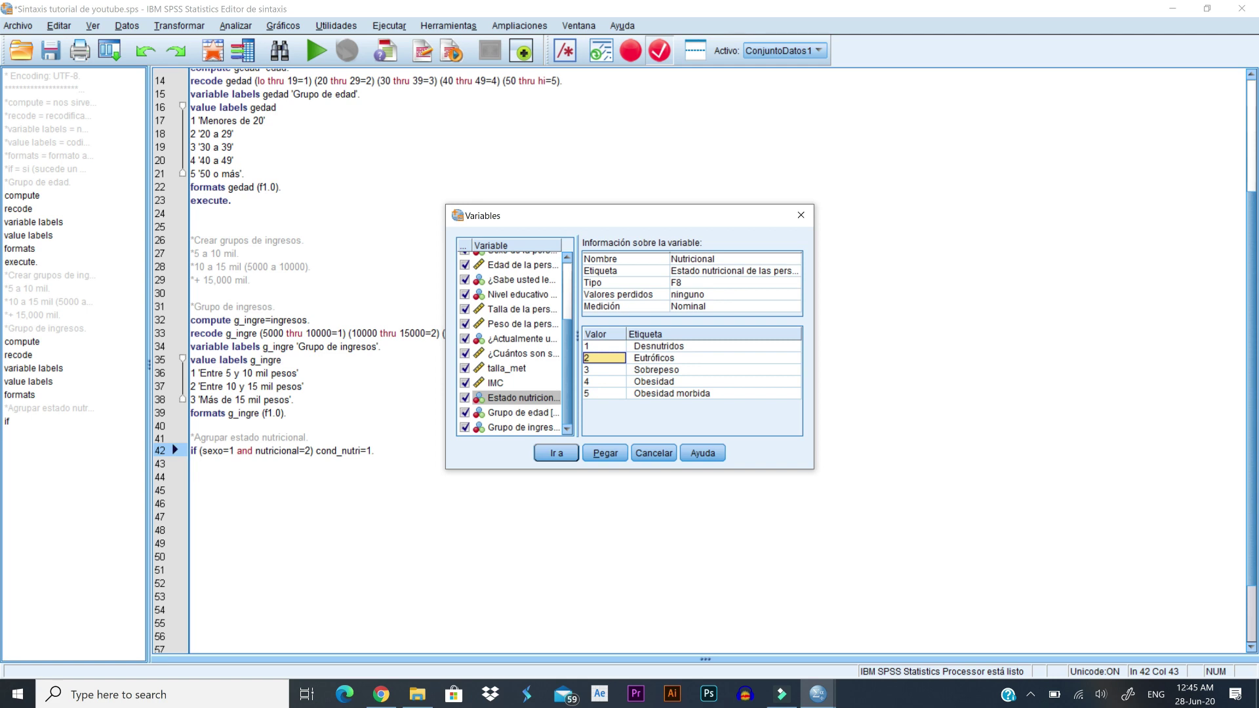
Add "if (sexo=1 and nutricional<>2) cond_nutri=2." on line 43 of the syntax and start a new line.
left_click(375, 451)
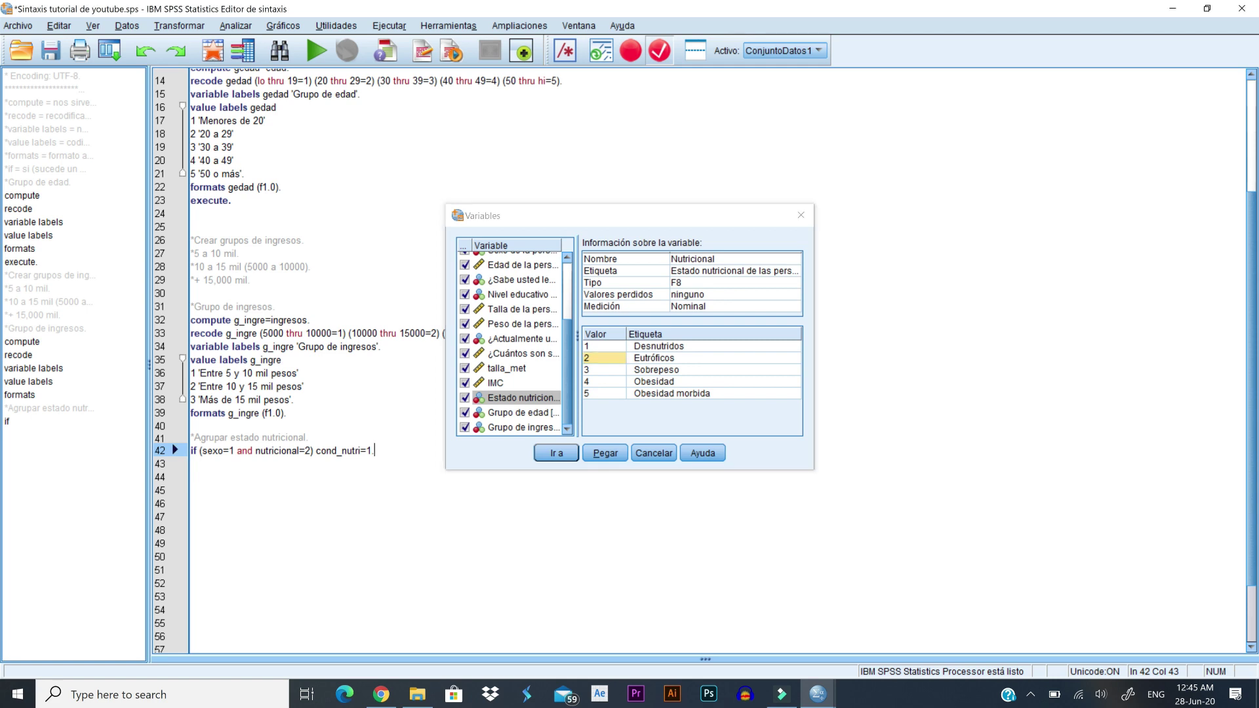
key("Return")
type("if (sexo=")
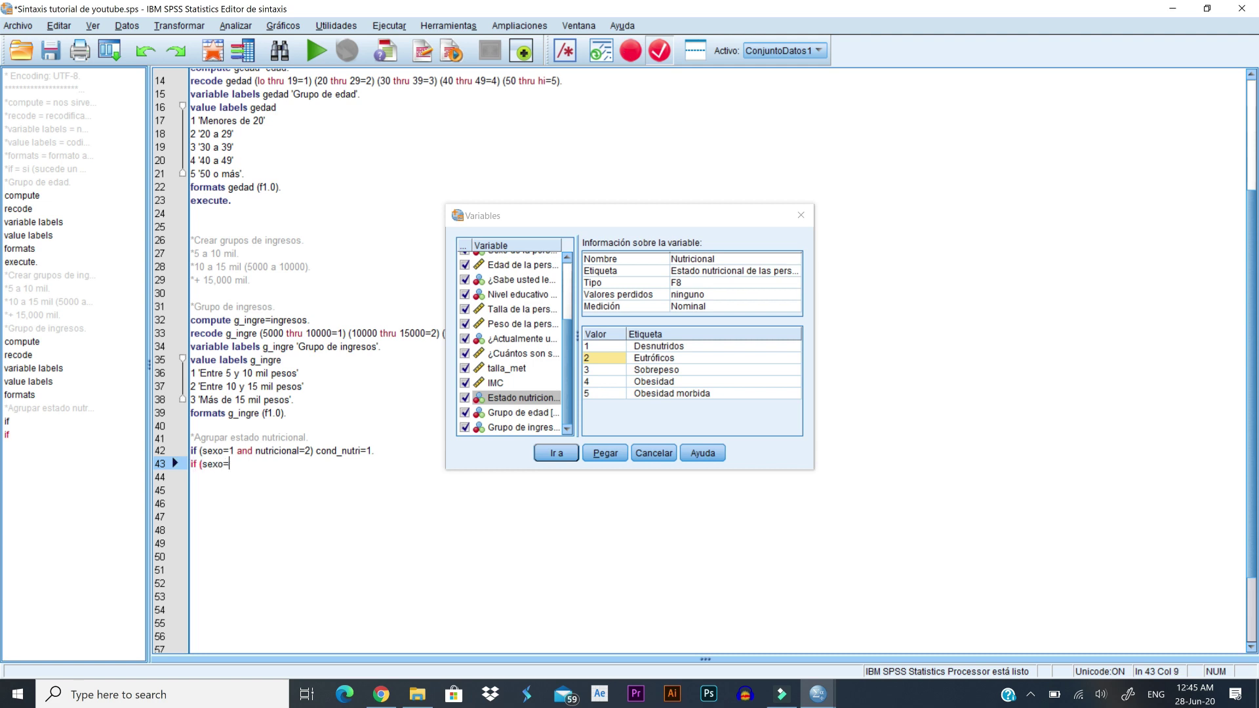
type("1 an")
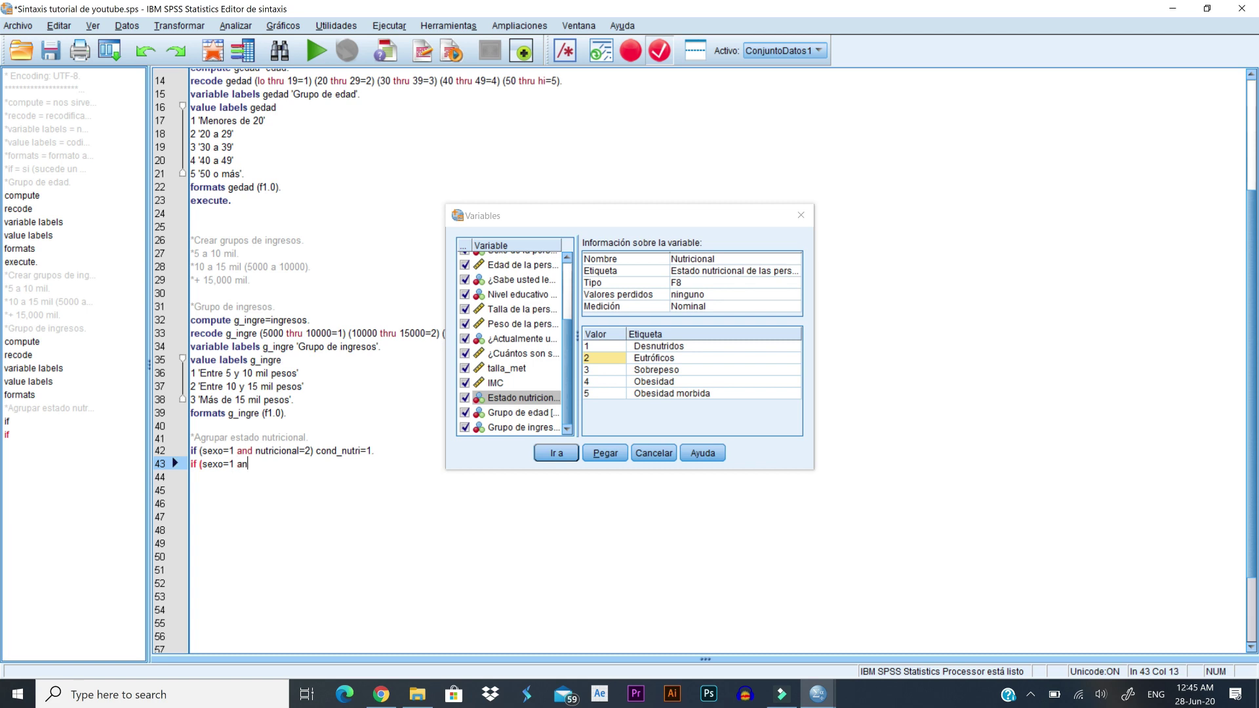
type("d nu")
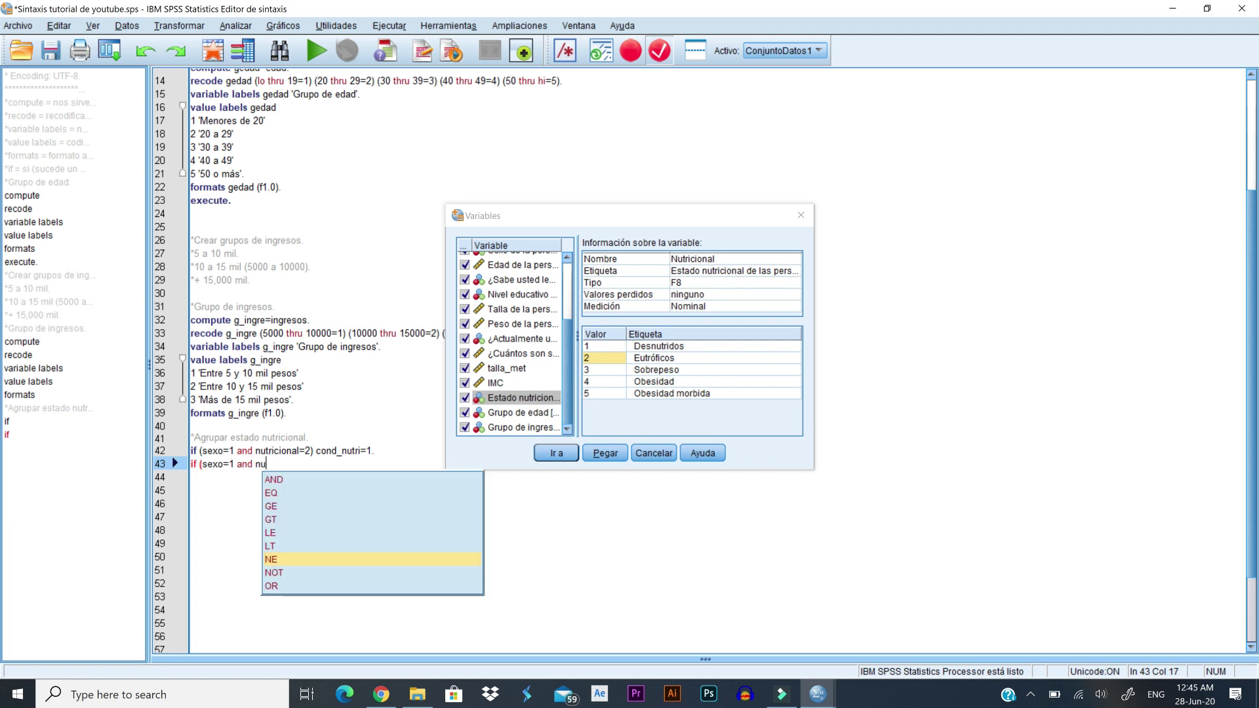
type("tricional<>2)")
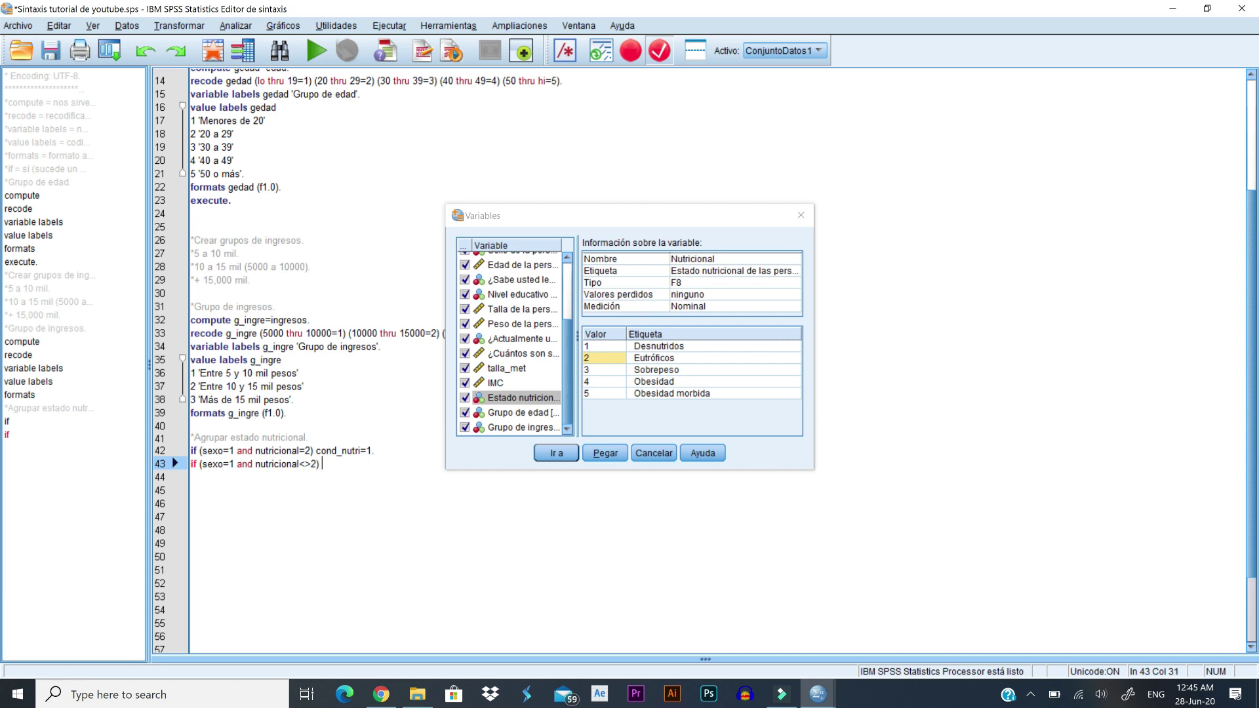
type(" cond_nutri=2.")
left_click_drag(321, 463, 377, 464)
left_click(379, 464)
type(".")
key("Return")
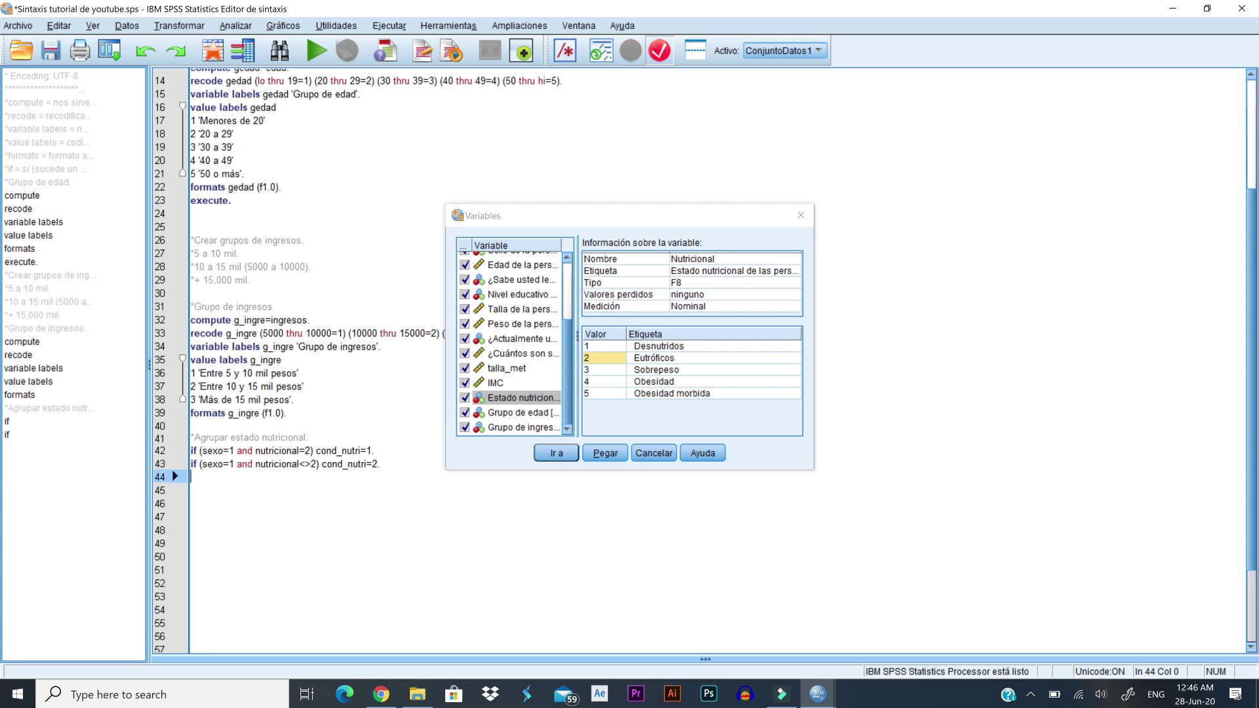
Add "if (sexo=2 and nutricional=2) condi_nutri=3." on line 44 of the syntax and start a new line.
type("if (sexo=2")
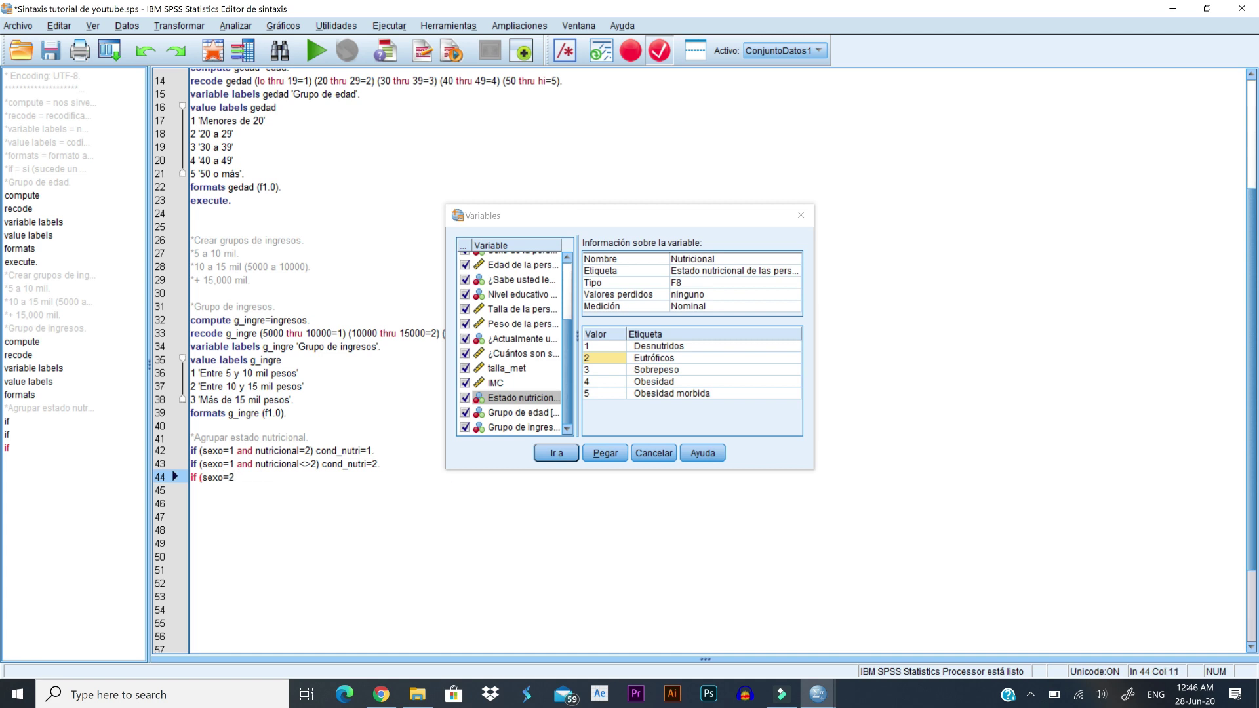
type(" and nutricional=2) co")
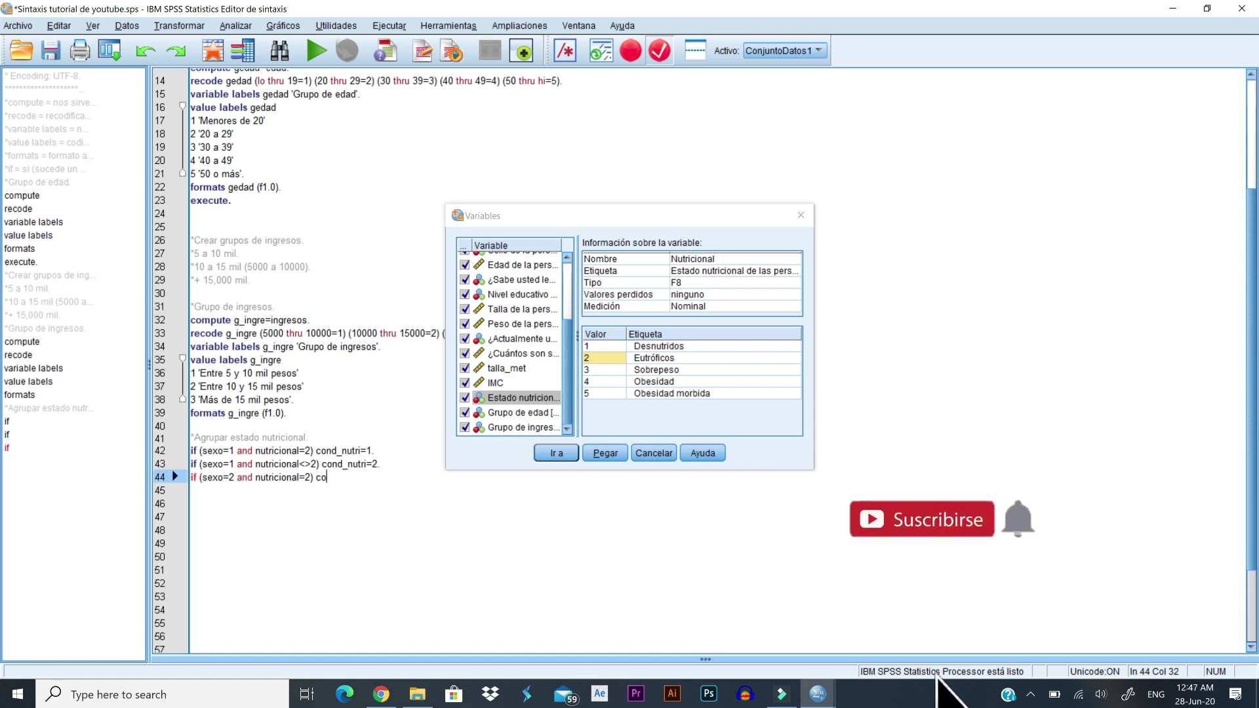
type("ndi=")
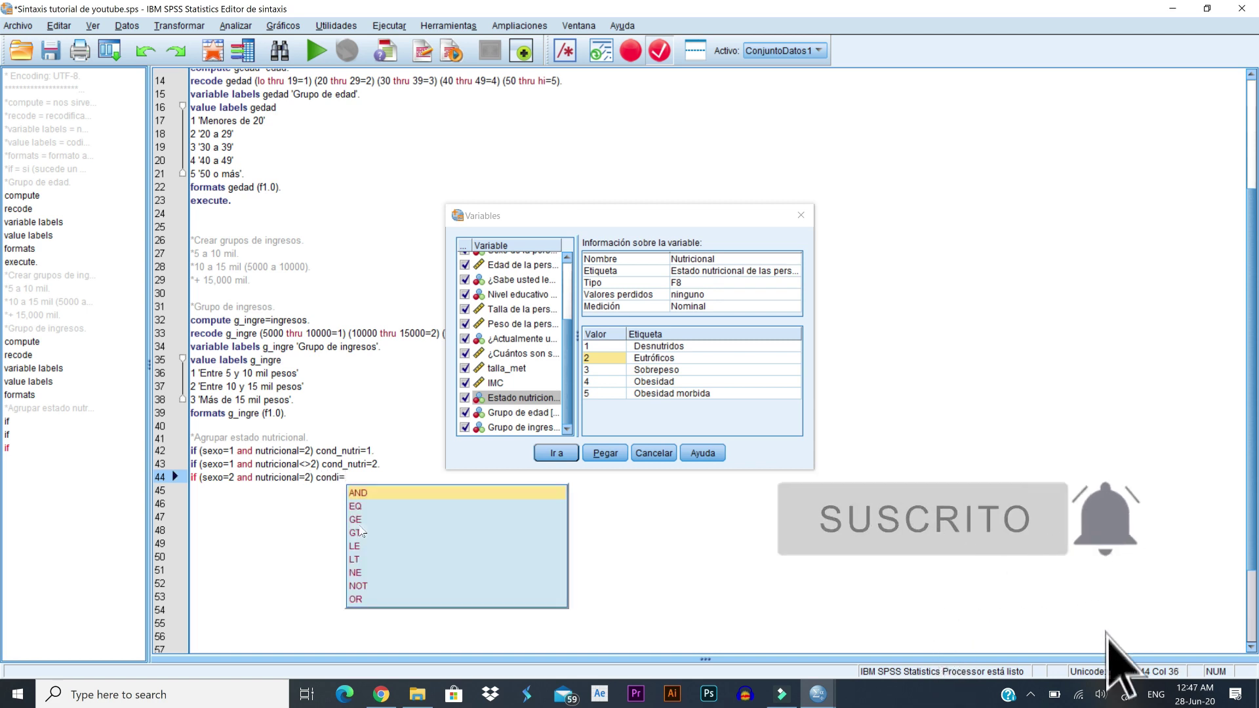
key("BackSpace")
type("_nutri")
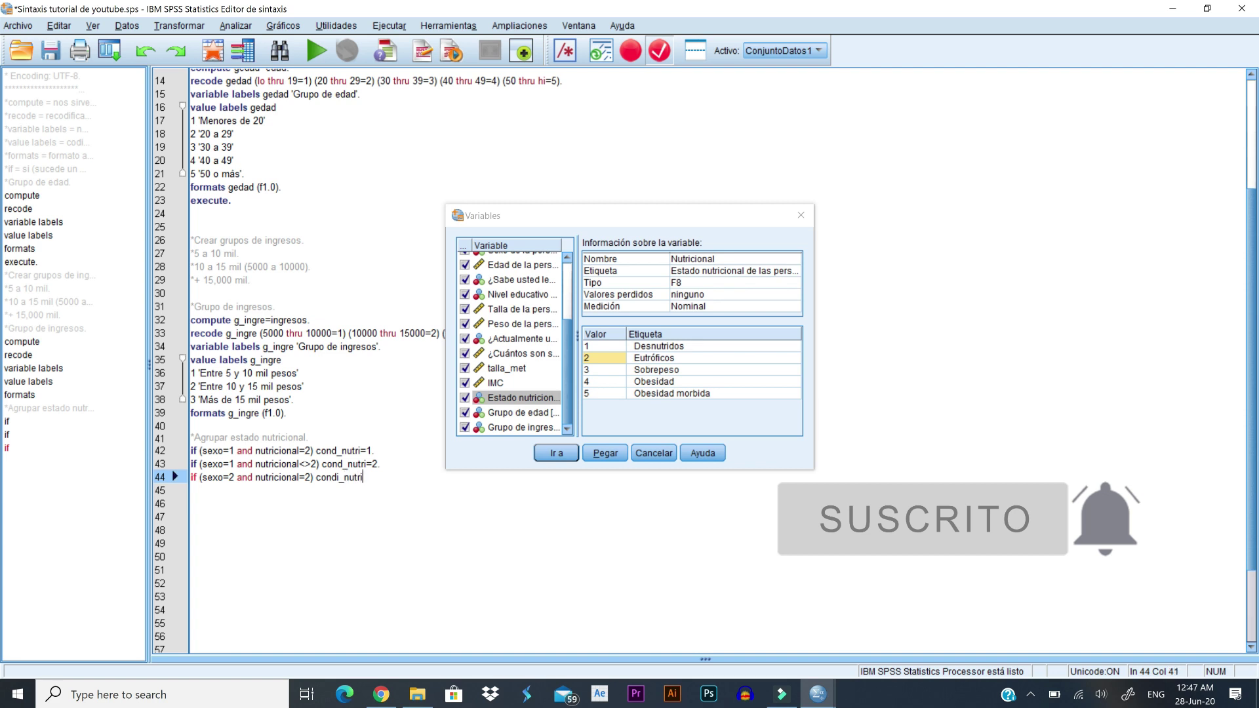
type("=3.")
key("Return")
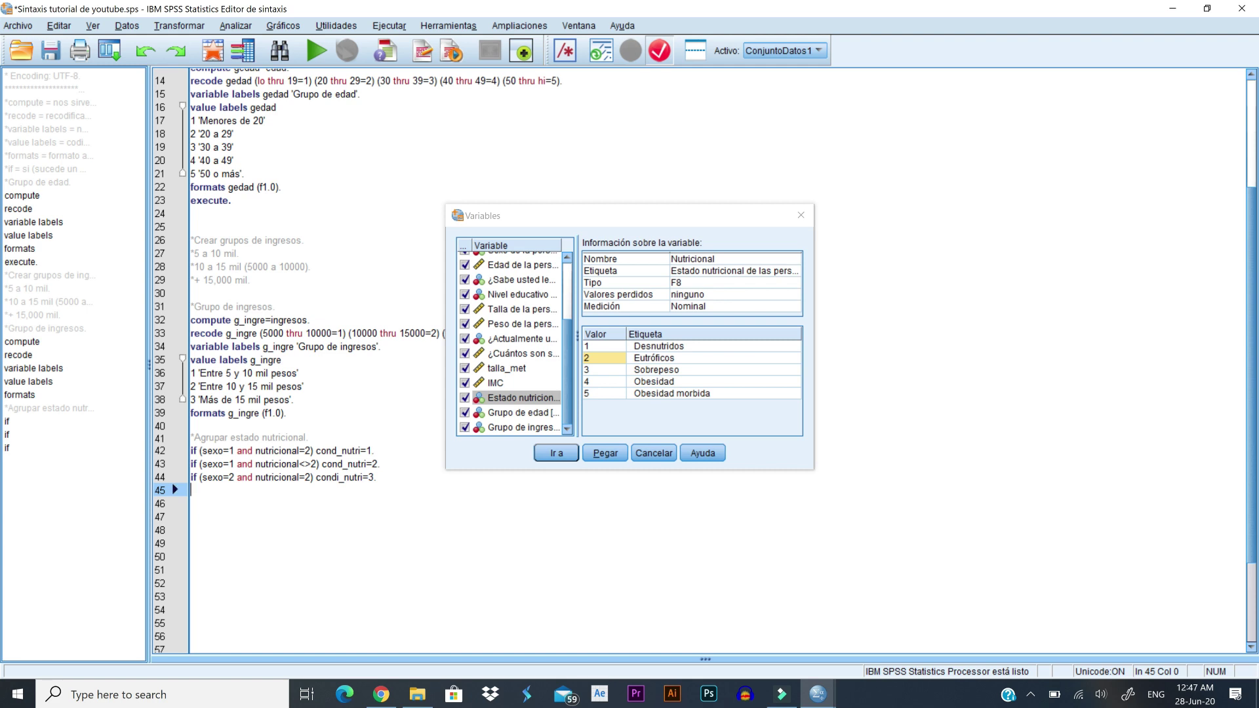
Add "if (sexo=2 and nutricional<>2) cond_nutri=4." on line 45 and correct the variable name in line 44 to cond_nutri.
type("if (sexo=")
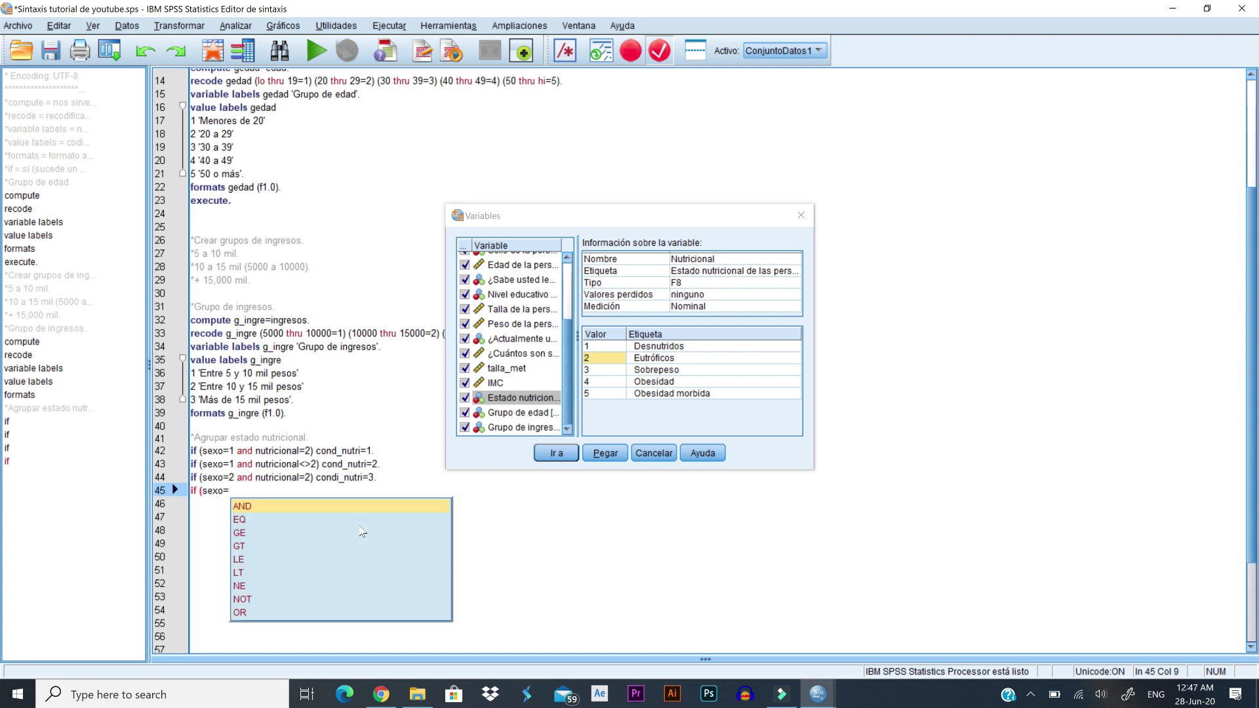
type("2 and ")
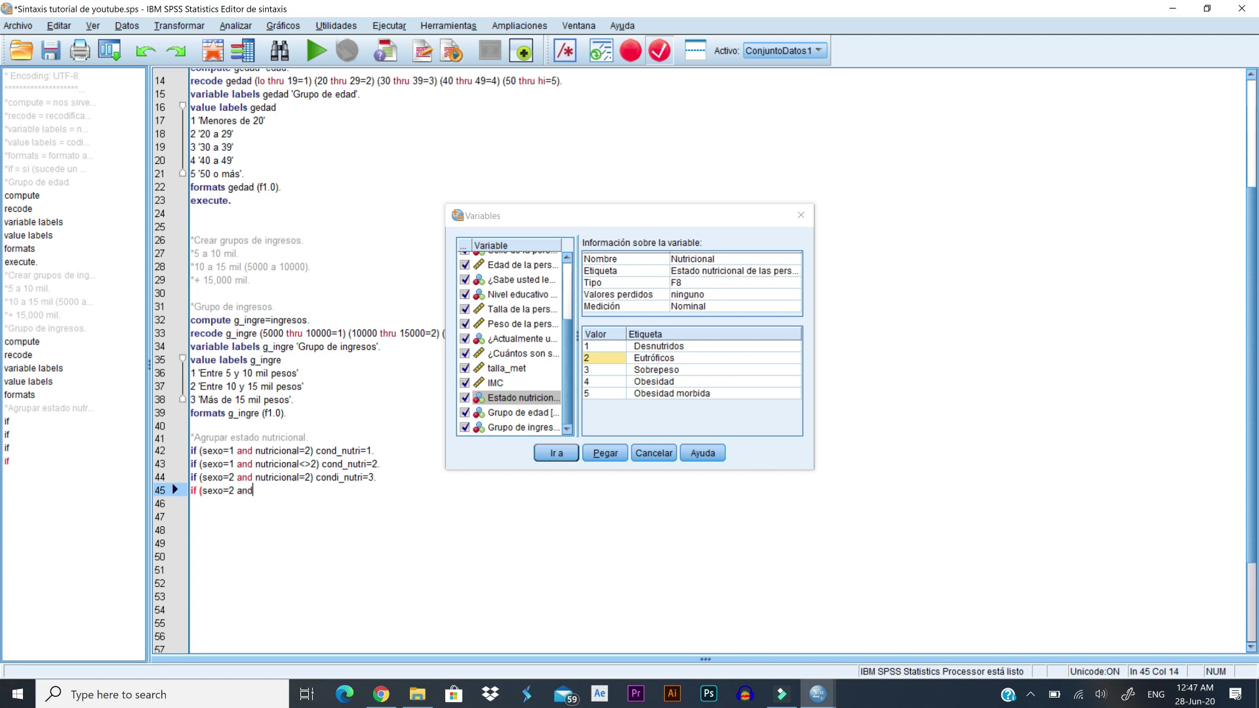
type("nutrcional")
key("BackSpace")
key("BackSpace")
key("BackSpace")
key("BackSpace")
key("BackSpace")
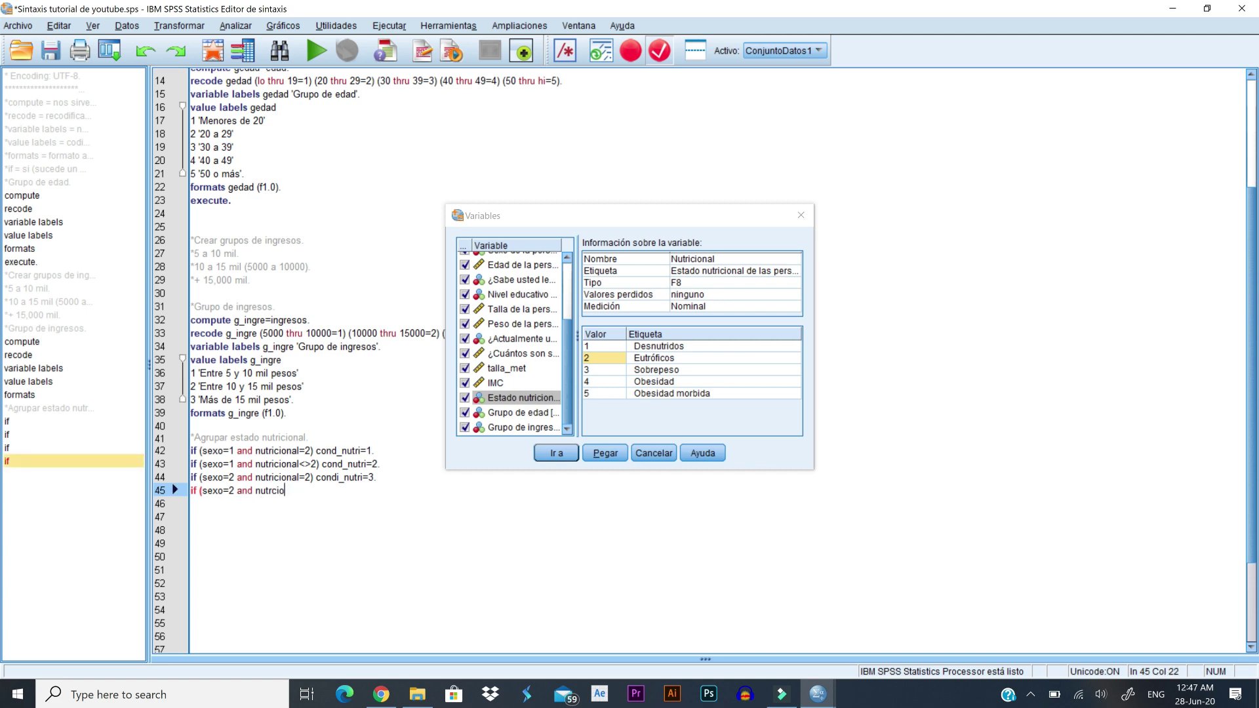
key("BackSpace")
type("i")
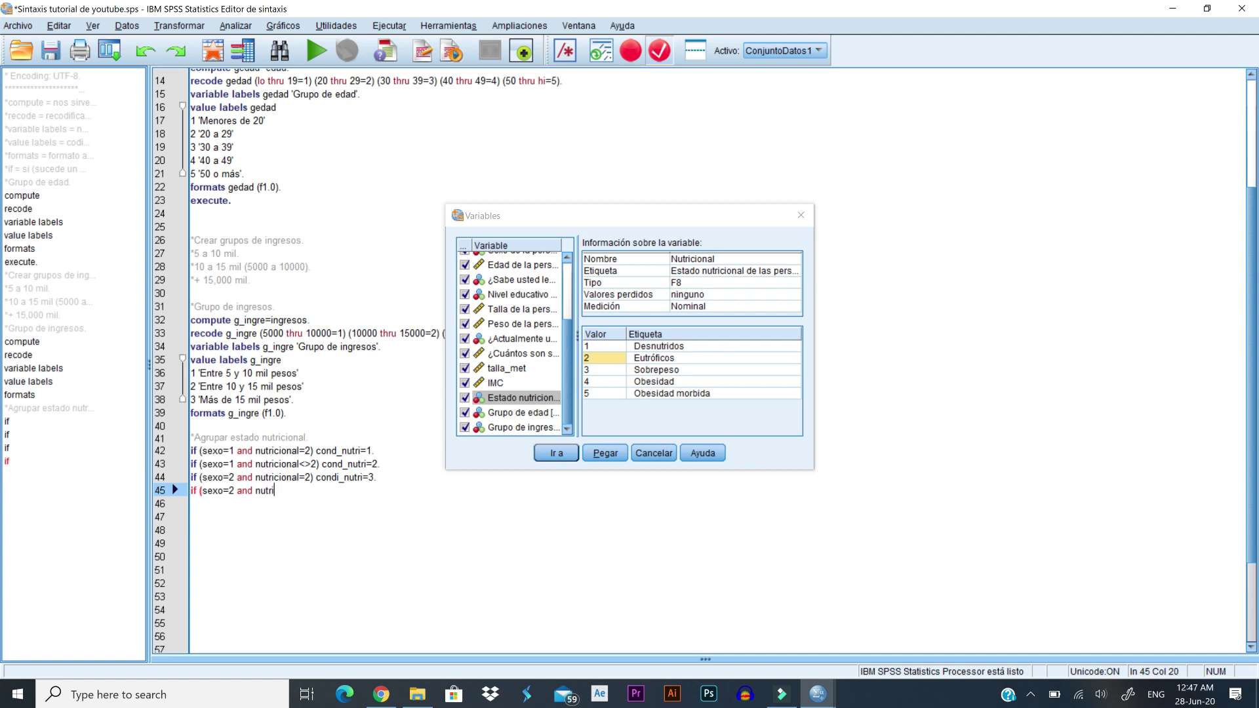
type("cional<>2)")
type("cond")
key("Up")
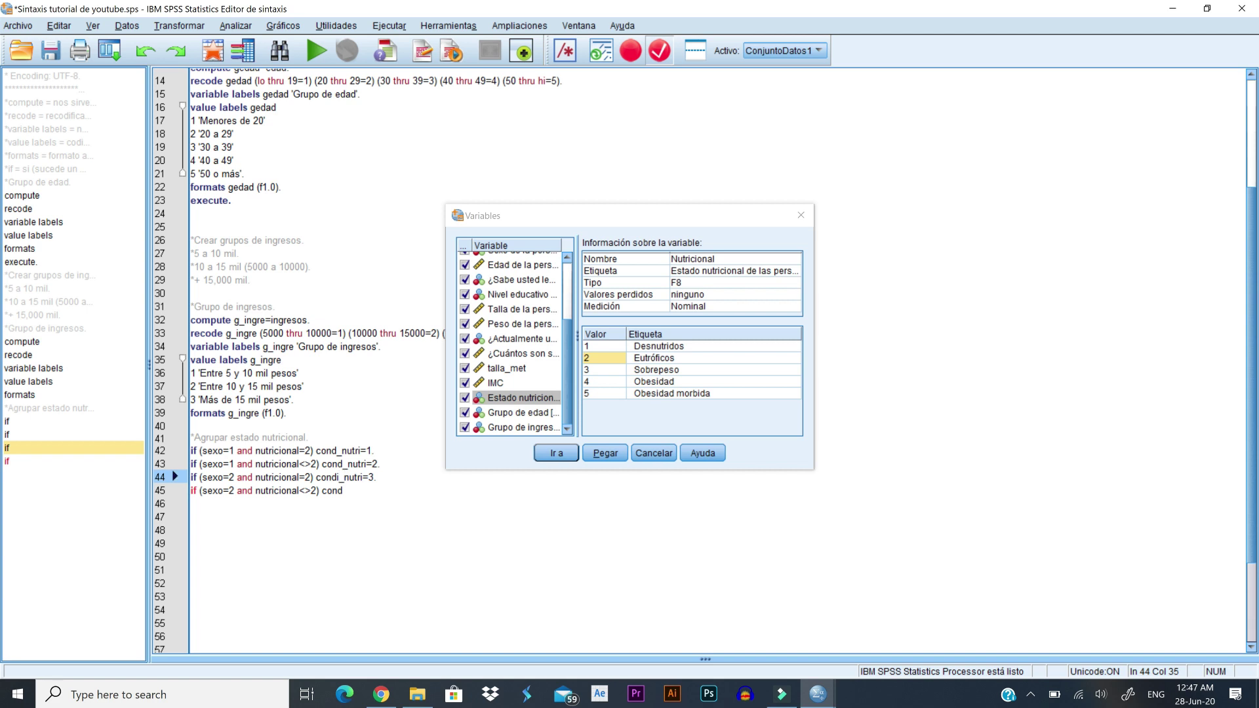
left_click(343, 491)
type("_nutri")
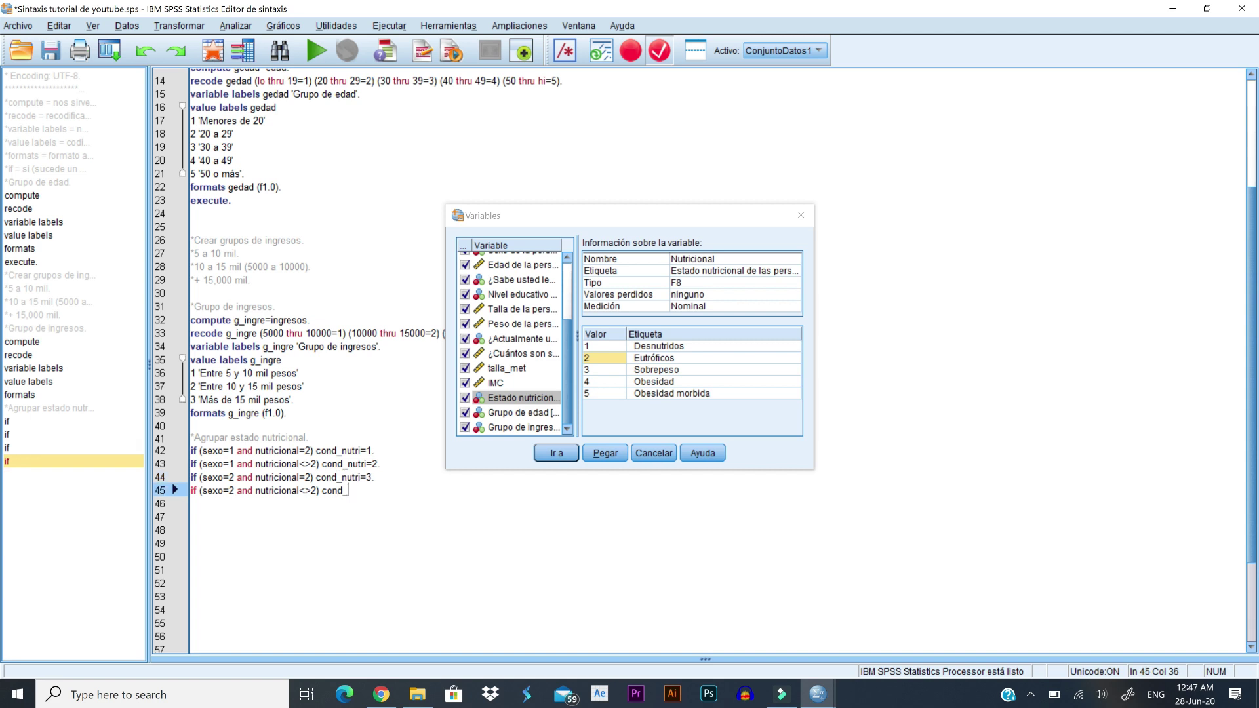
type("=4.")
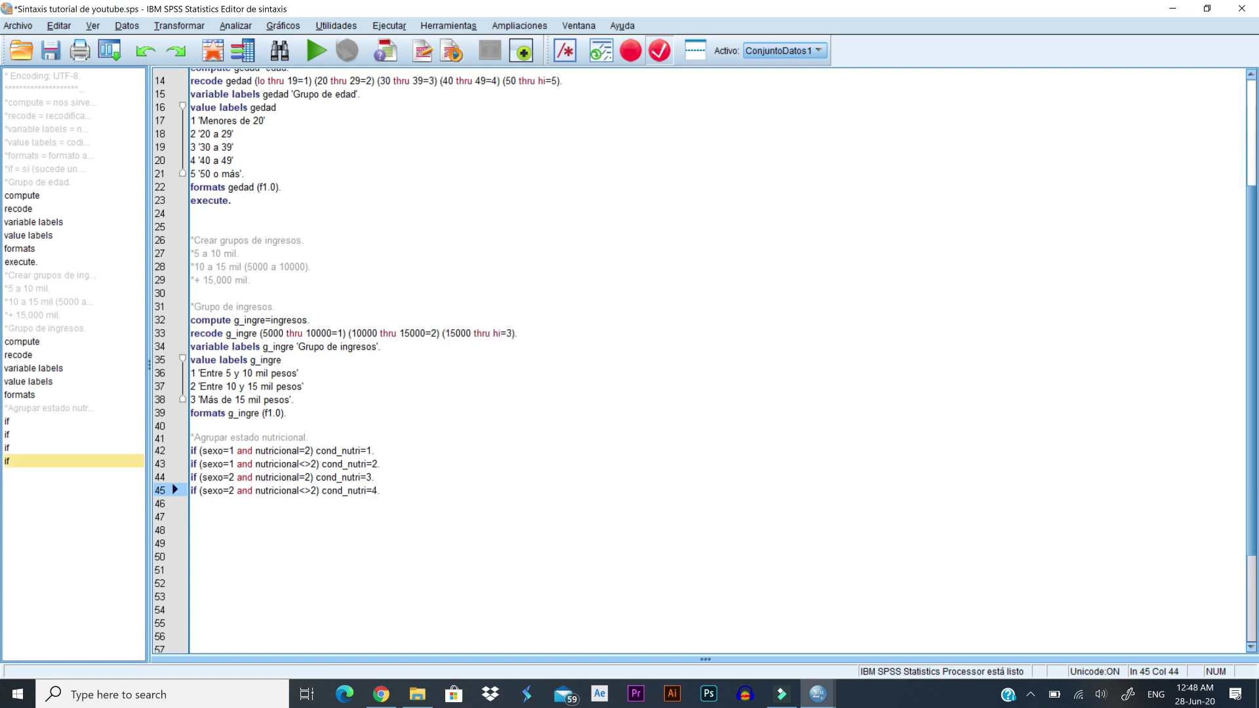
key("Return")
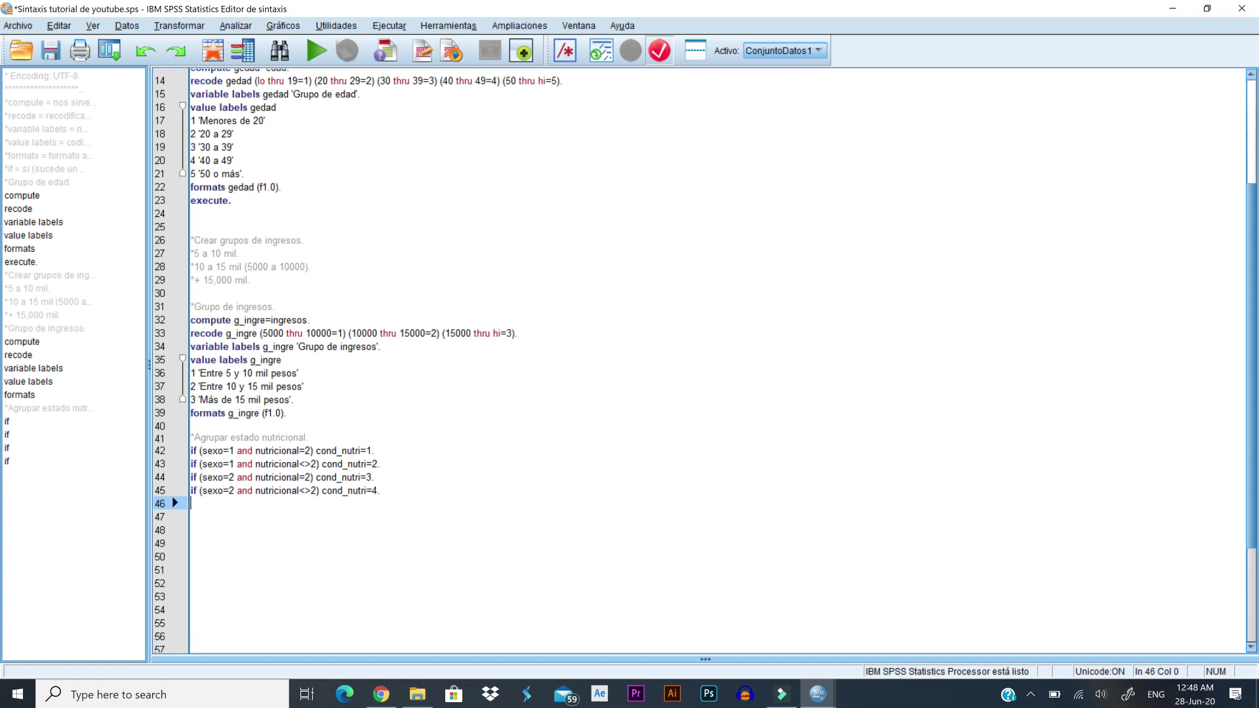
Add "variable labels cond_nutri 'Condición nutricional de las personas entrevistadas'." on line 46, below the if commands.
type("variable cond_co")
key("BackSpace")
key("BackSpace")
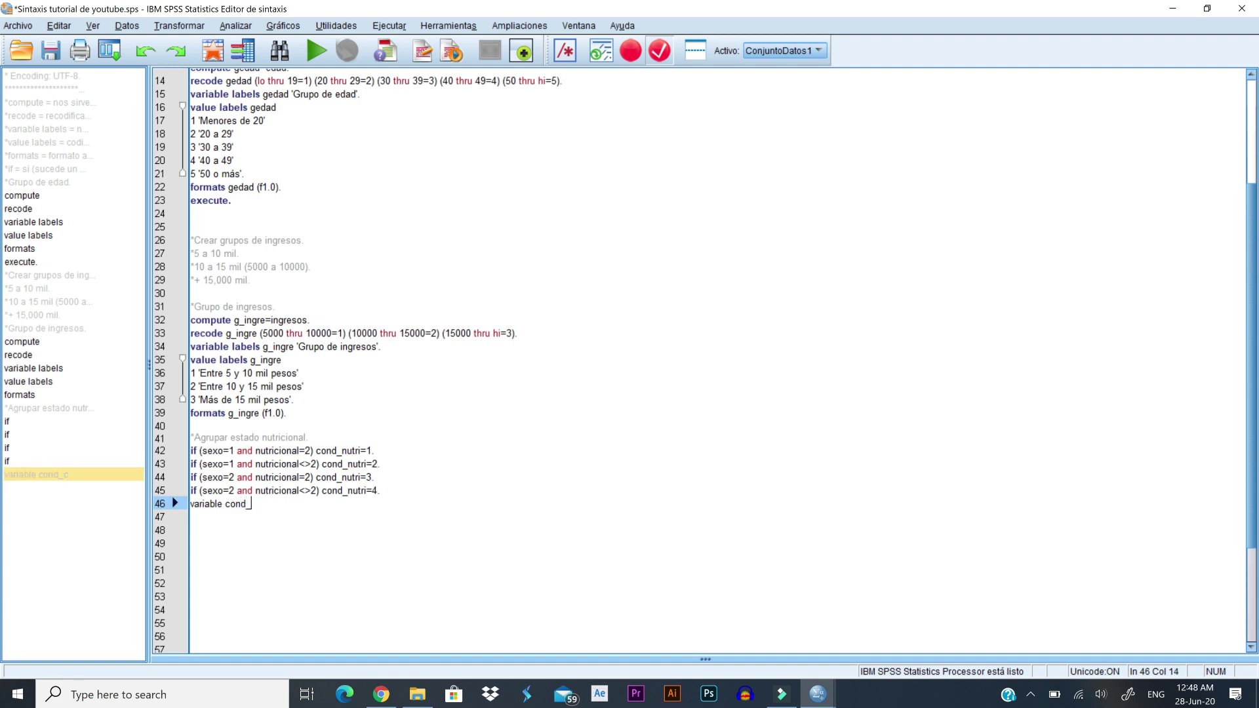
type("nutri 'Condicion")
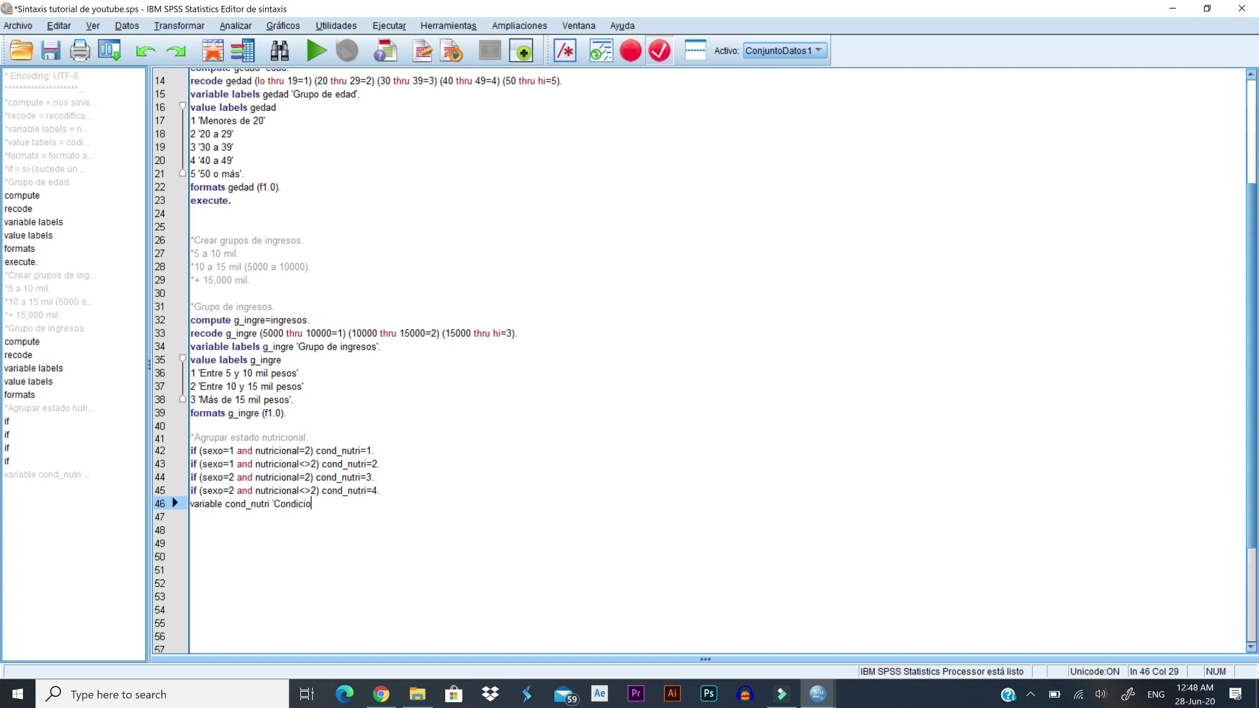
key("BackSpace")
key("BackSpace")
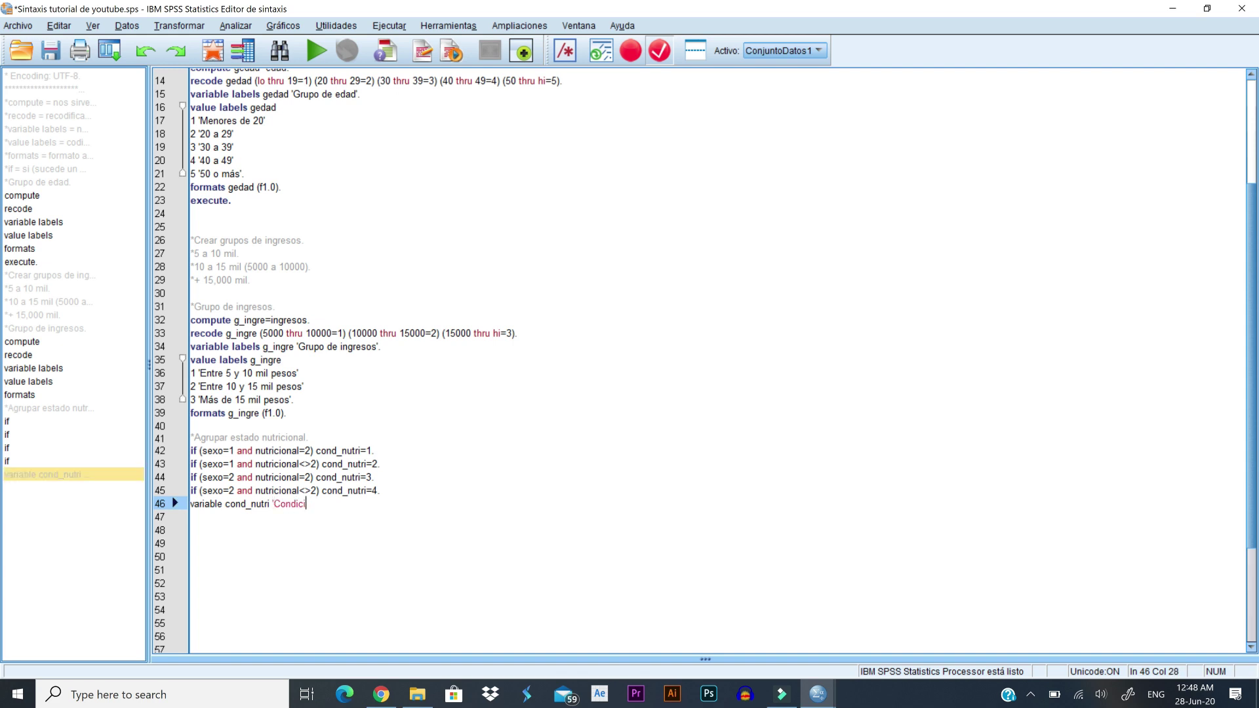
type("ón nu")
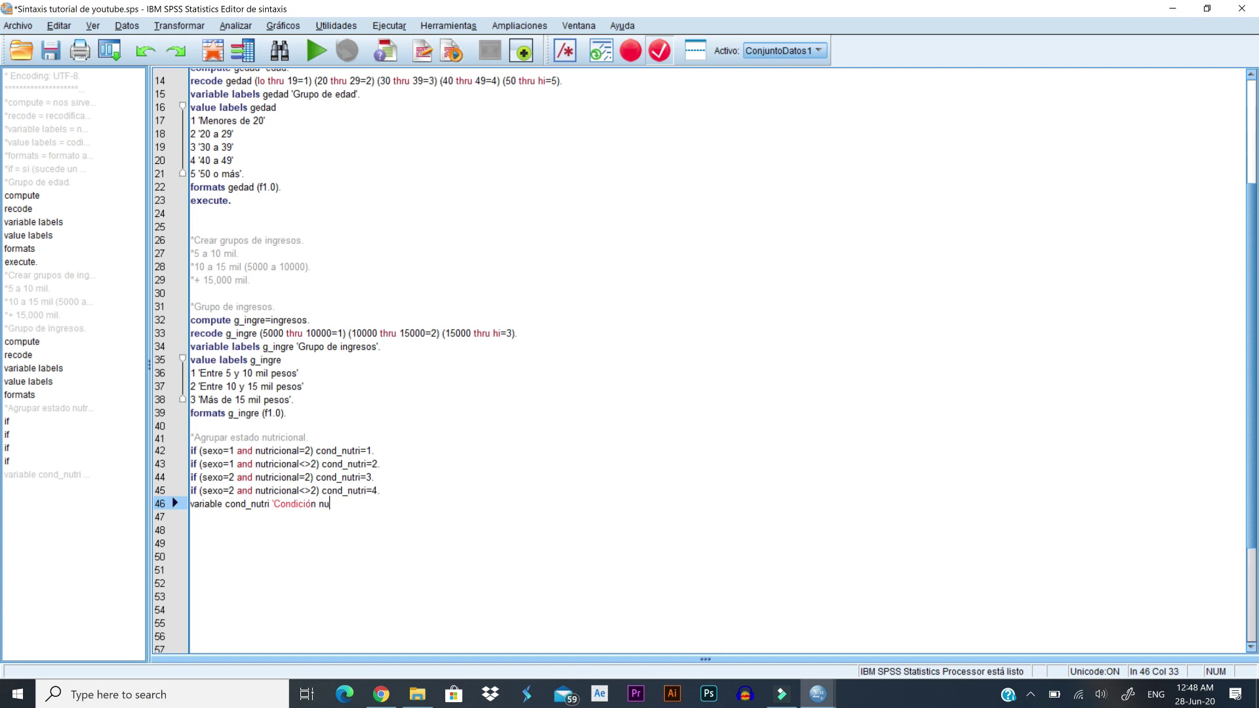
type("tricional de las personas entrevista")
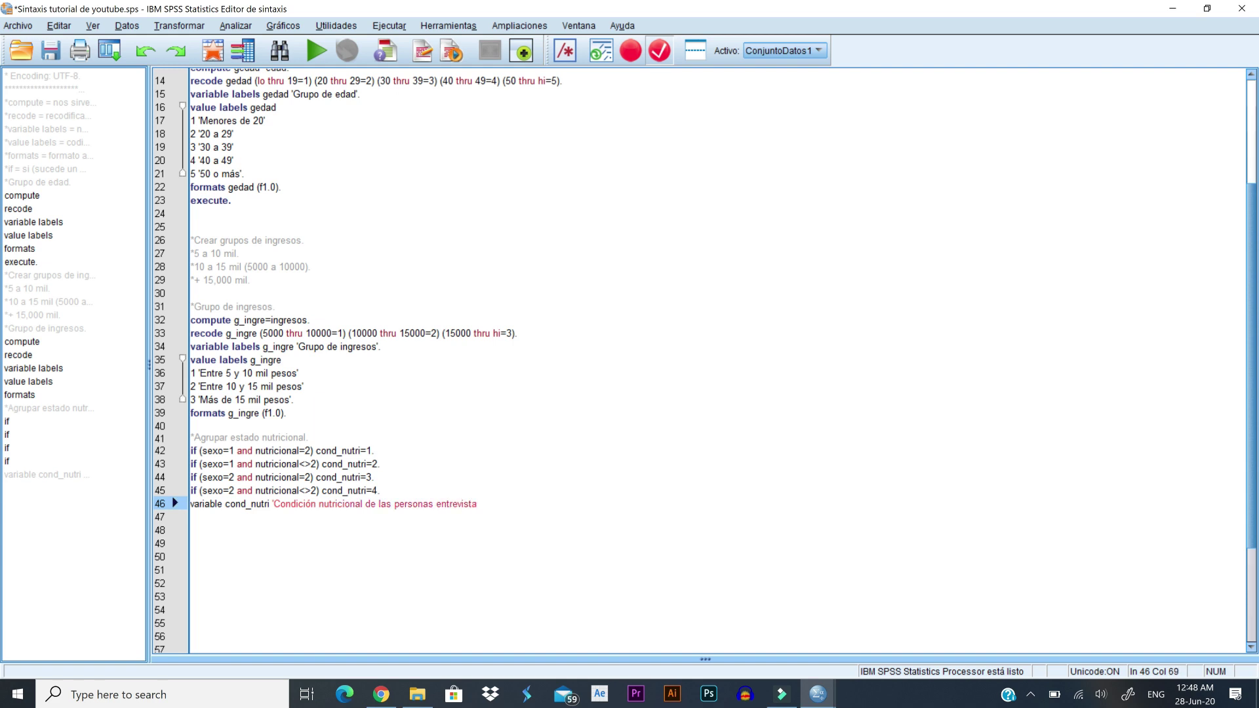
type("das'.")
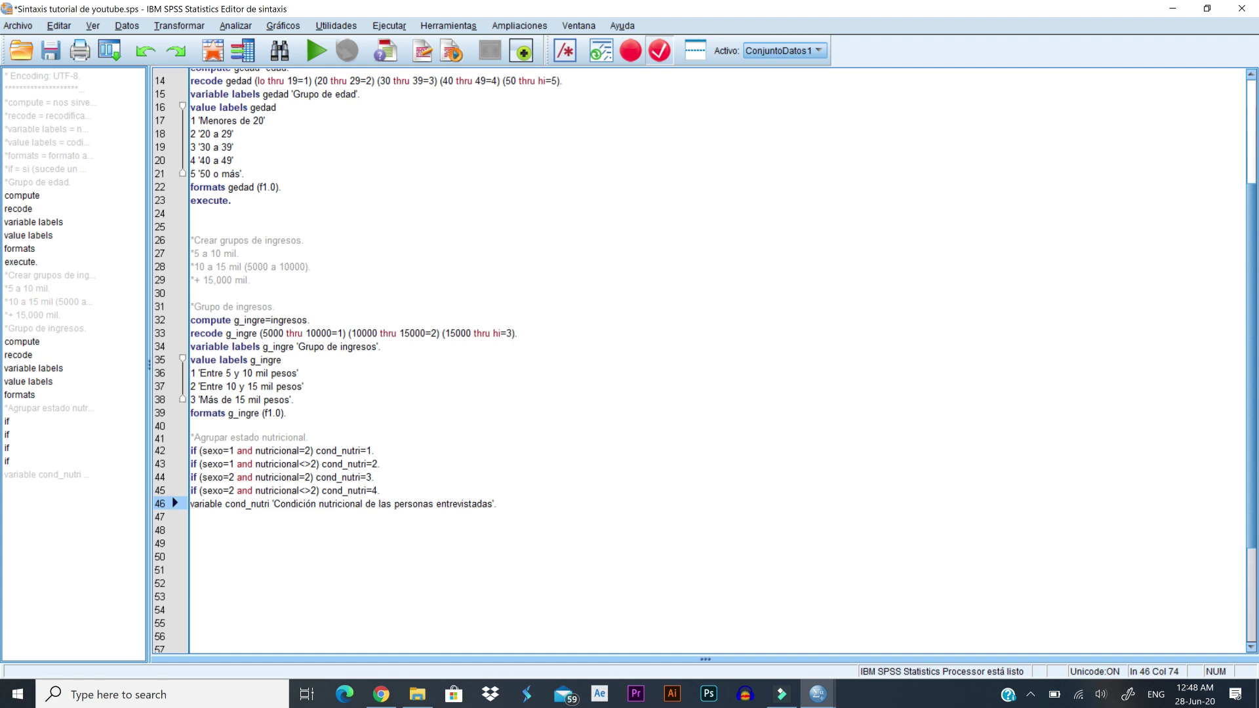
left_click(222, 504)
type("labels")
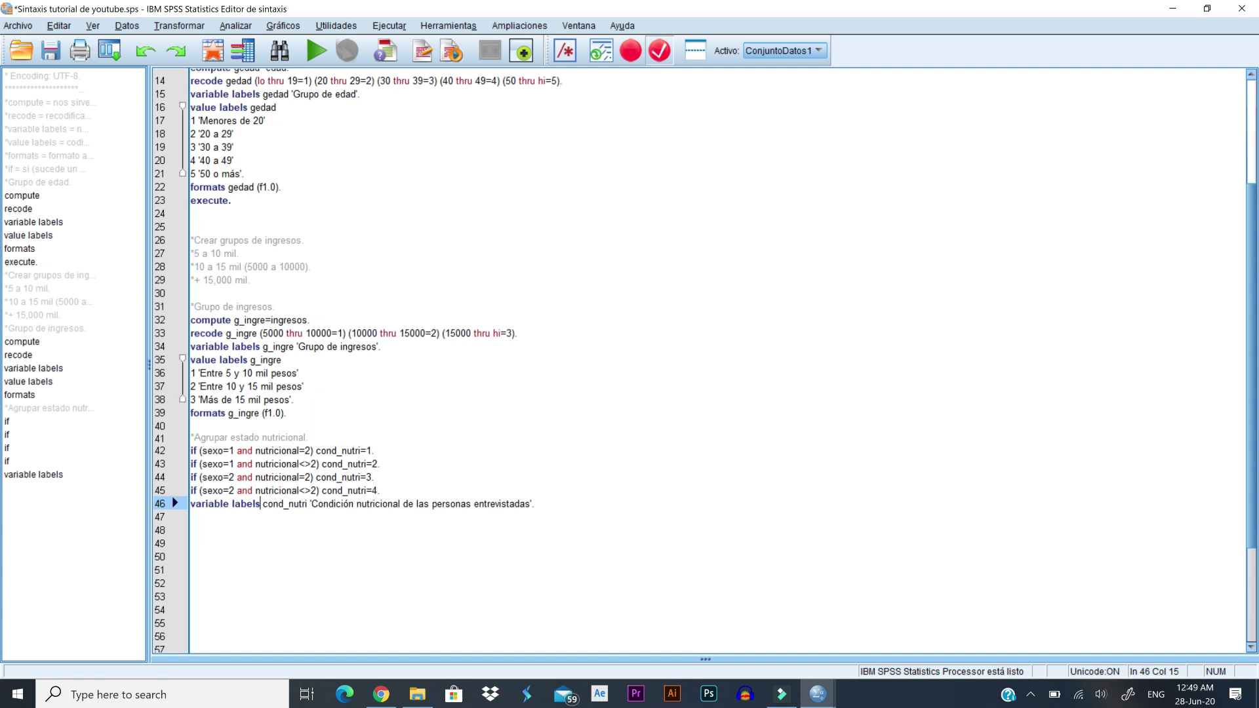
Begin a "value labels cond_nutri" command on line 47, below the variable labels line, and start a new line.
left_click(191, 516)
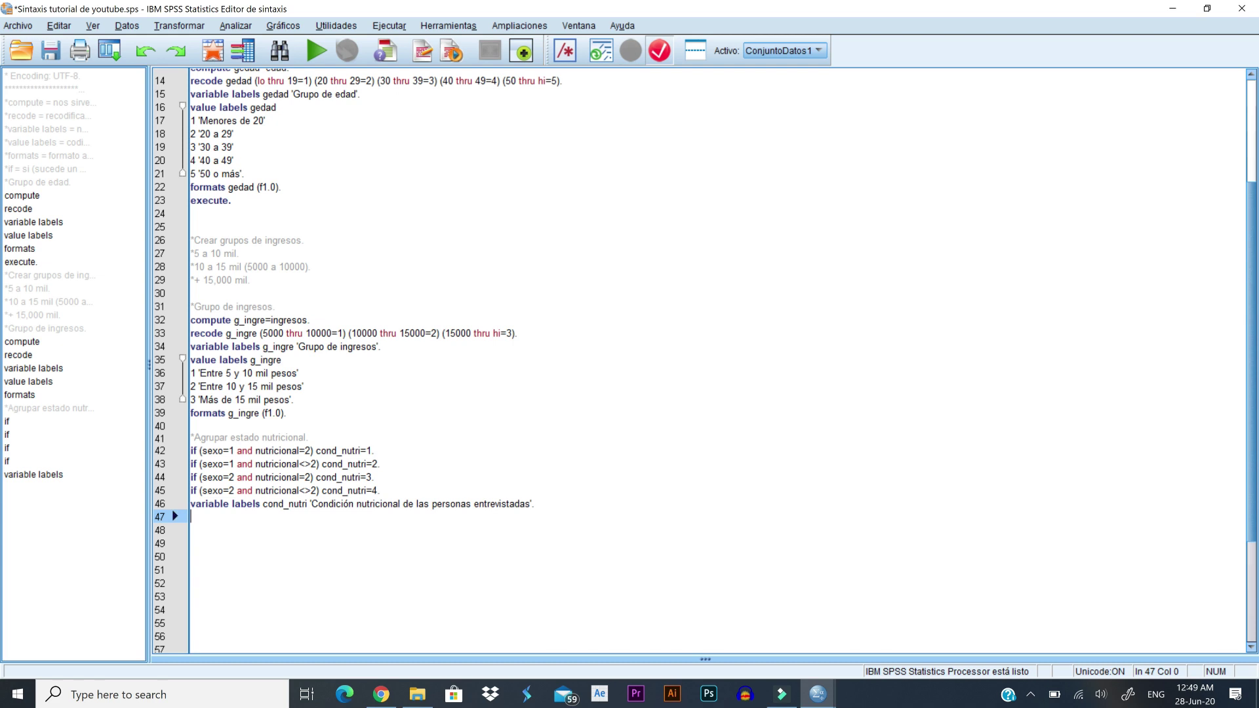
type("value labels")
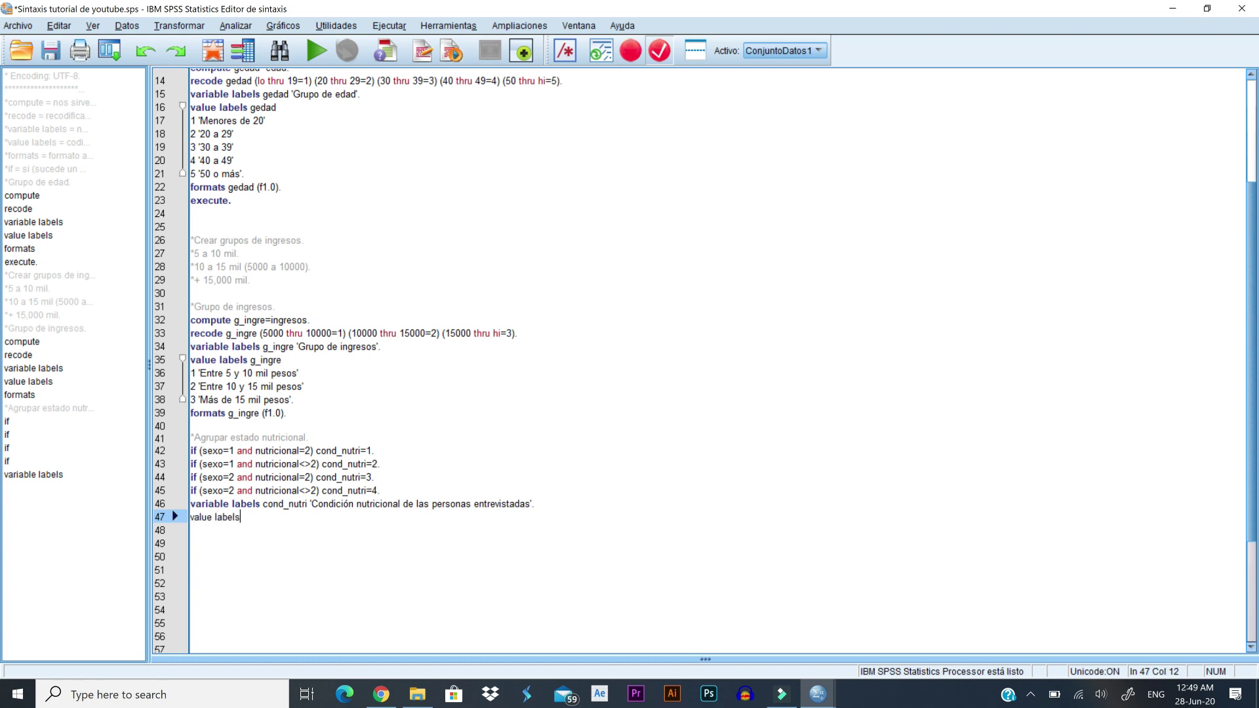
type(" cond_")
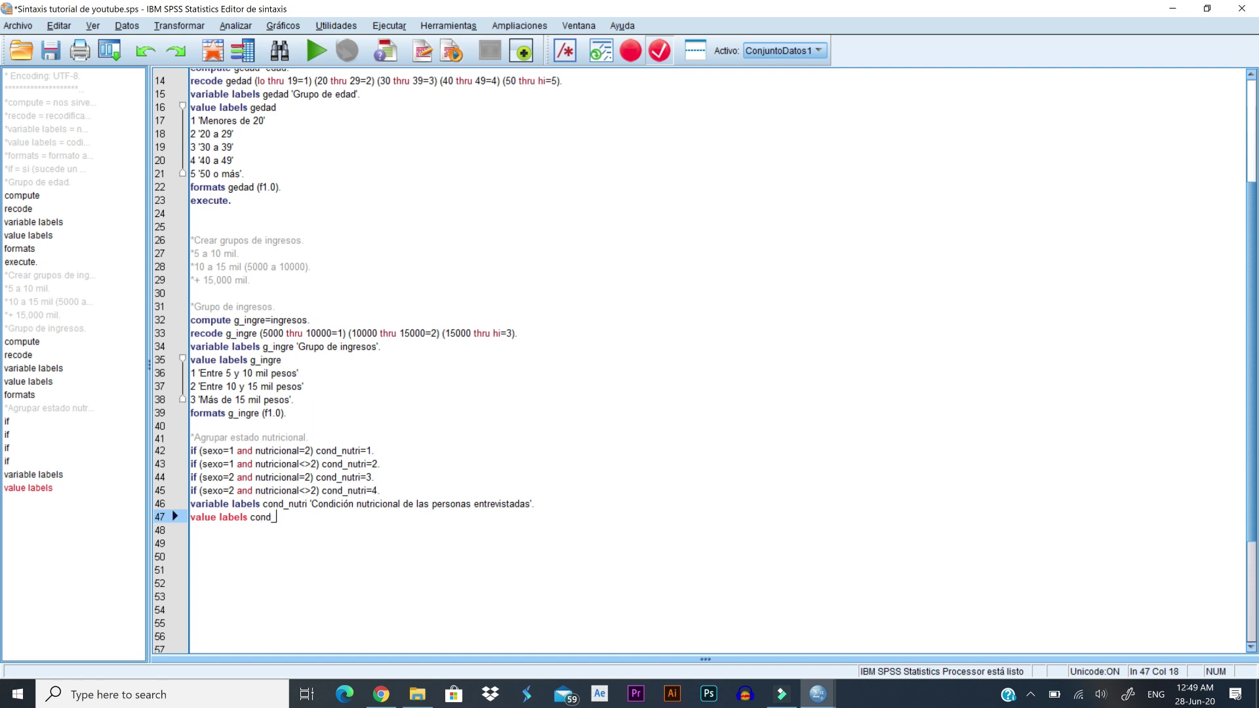
type("nutri")
key("Return")
Add the value label 1 'Hombres con buen estado nutricional' on line 48 and start a new line.
type("1")
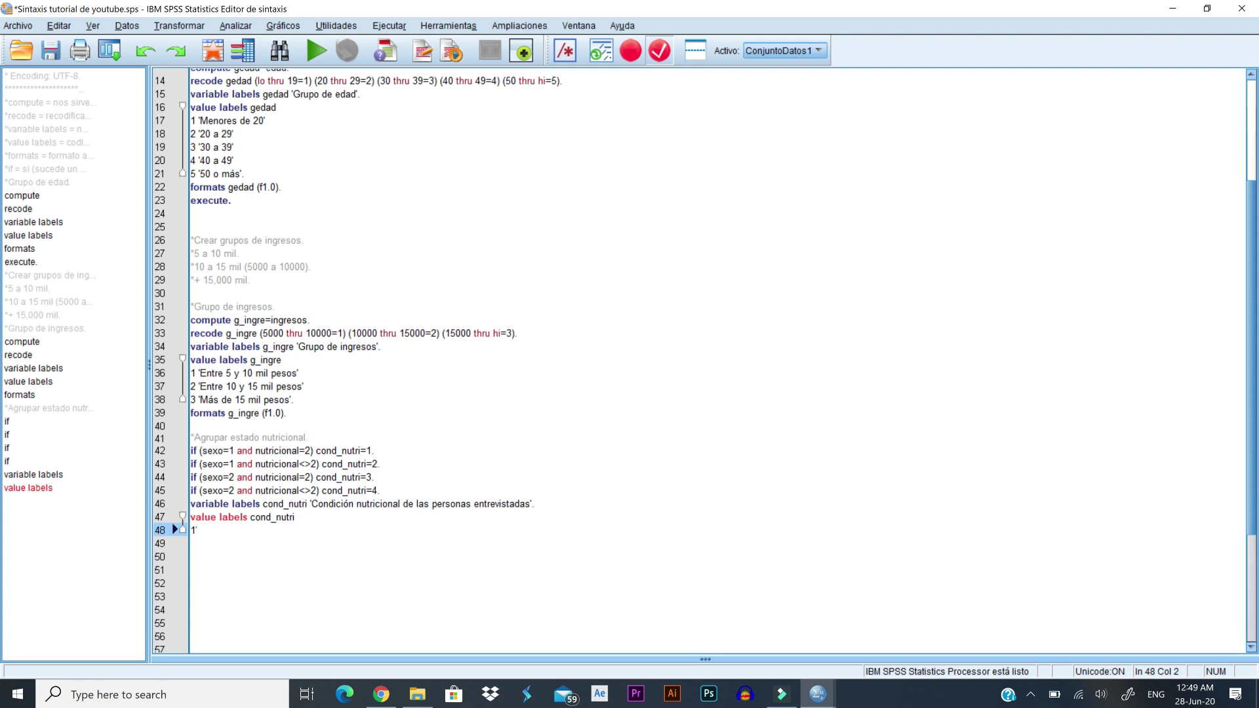
type("'Hombres")
key("Left")
key("Right")
key("Right")
key("Right")
key("Right")
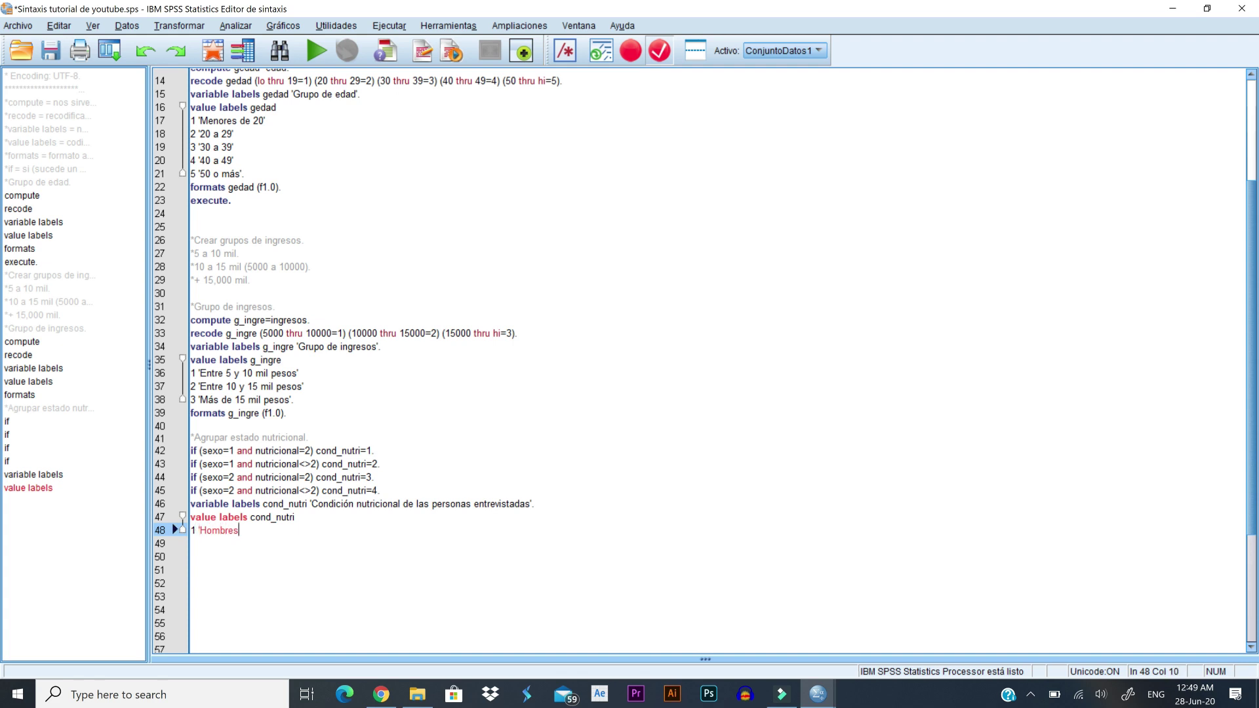
type("con buen estado nutricio")
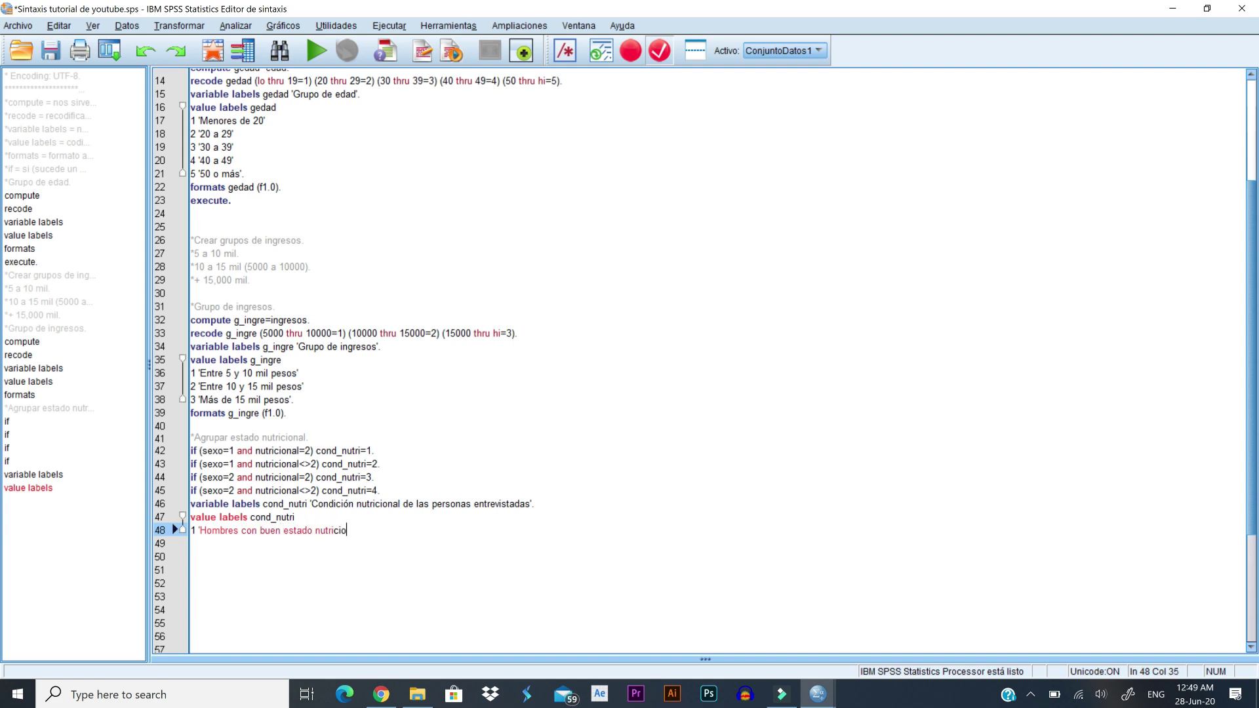
type("nal'")
key("Return")
Add the value label 2 'Hombres con deficiente estado nutricional' on line 49 and start a new line.
type("2 '")
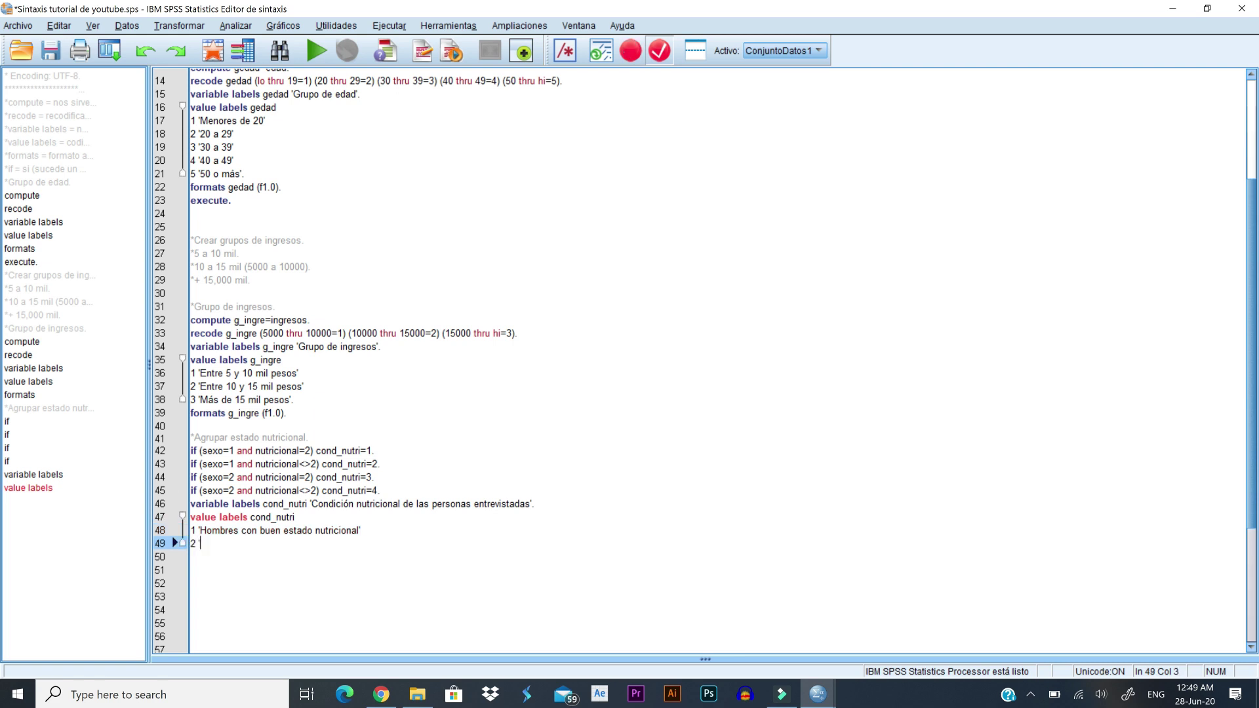
type("Ho")
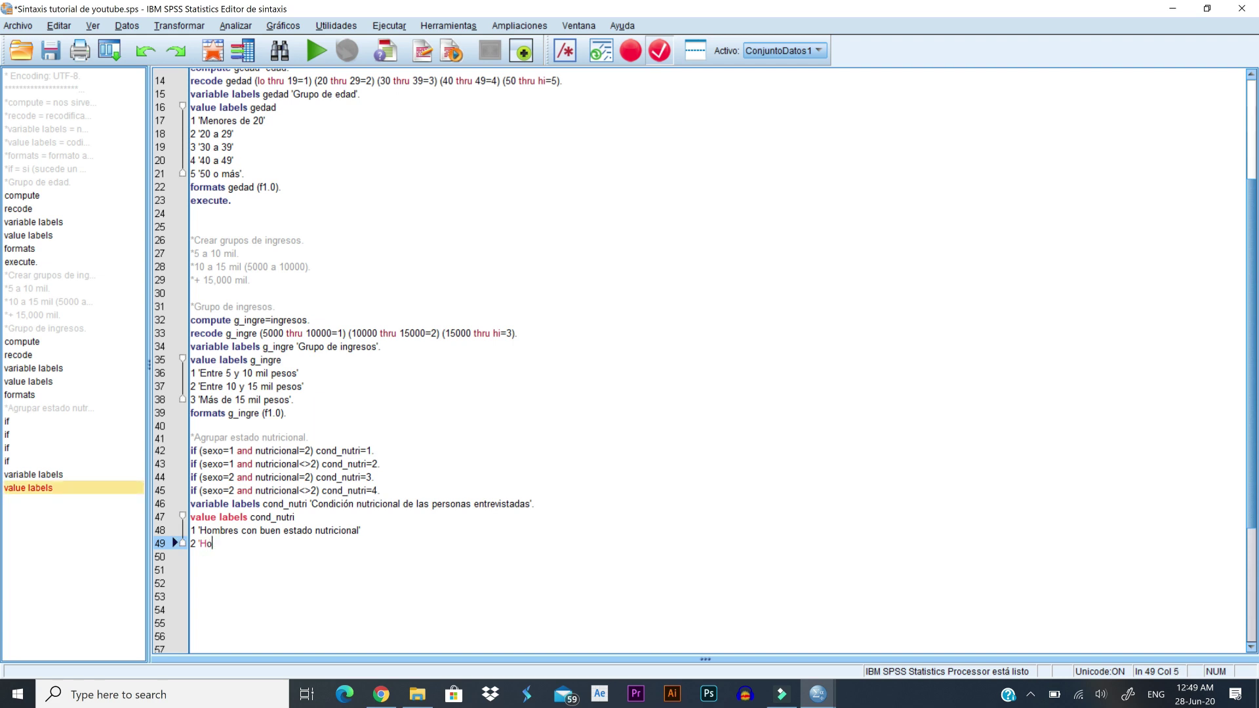
type("mbres c")
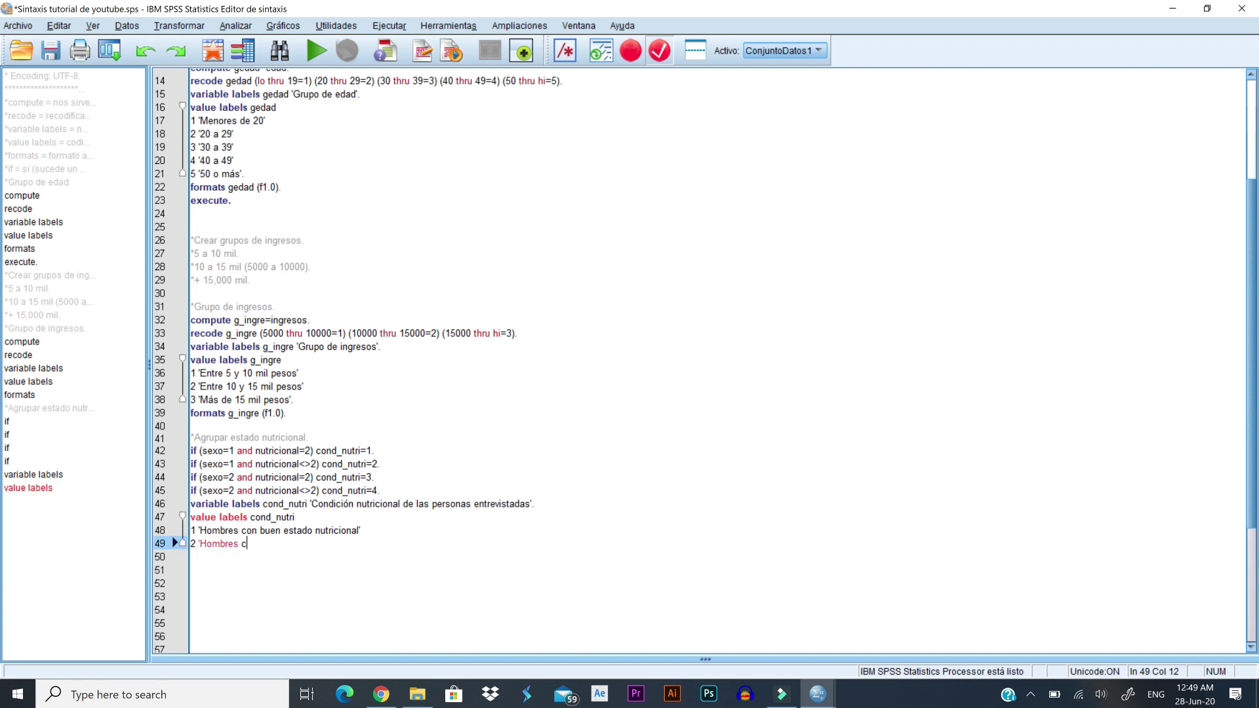
type("on deficiente estado nutricional")
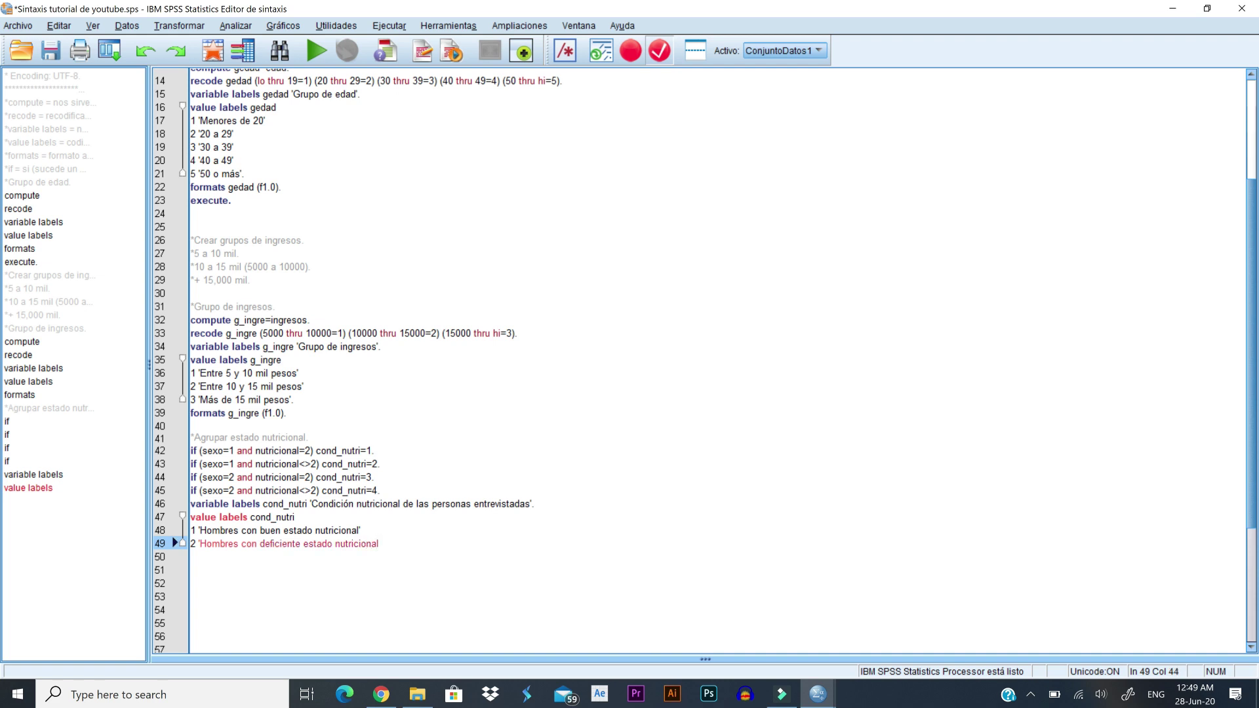
type("'")
key("Return")
Add value labels 3 'Mujeres con buen estado nutricional' and 4 'Mujeres con deficiente estado nutricional', ending the command with a period and a new line.
type("3 'Mujeres con buen estad")
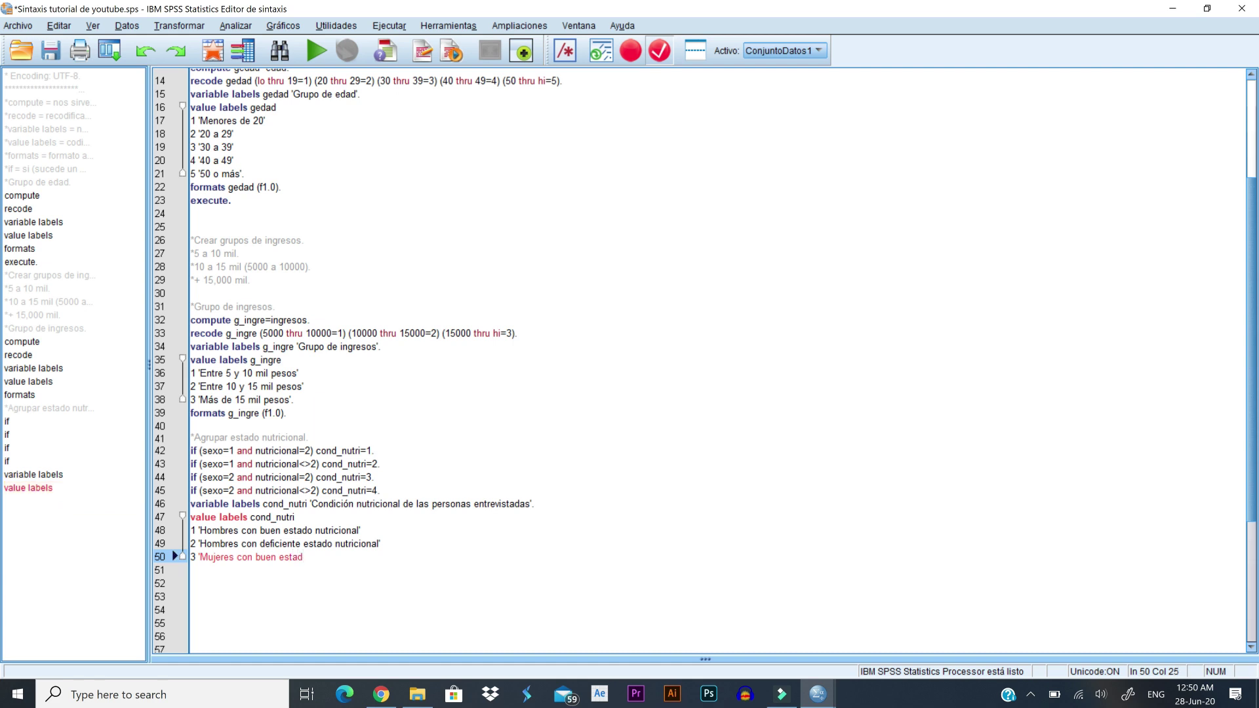
type("o nutricional'")
key("Return")
type("4 'M")
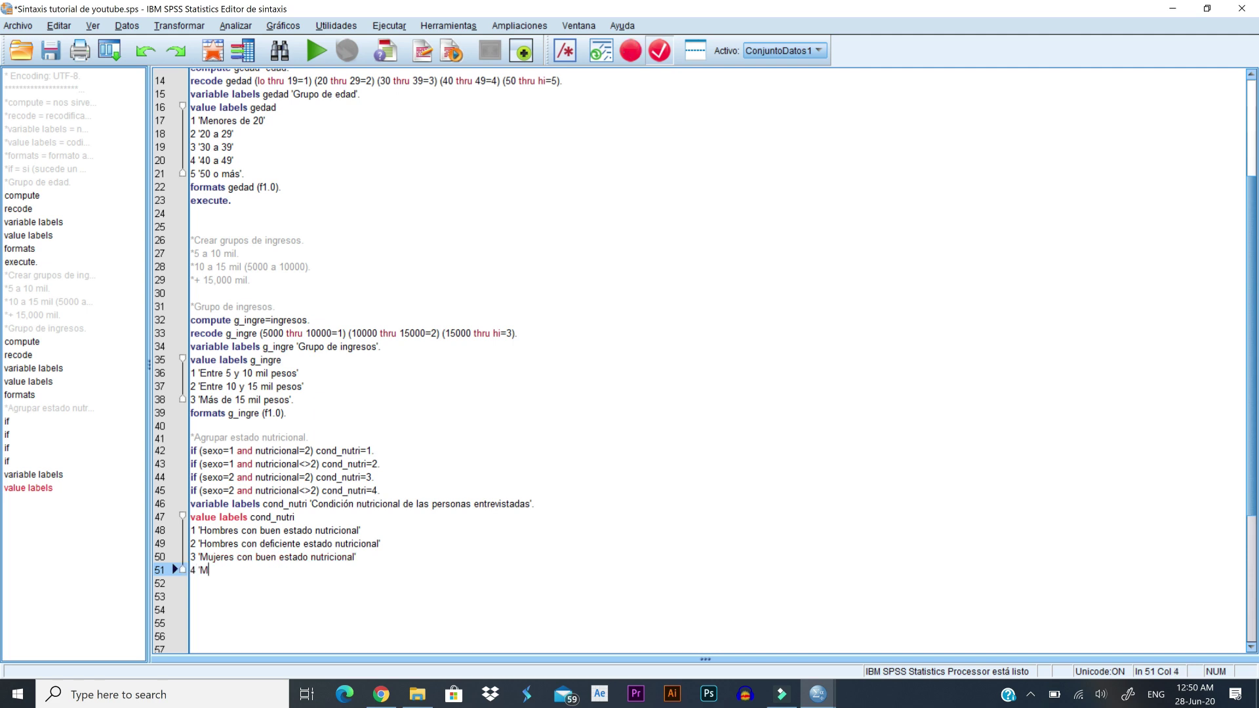
type("ujeres")
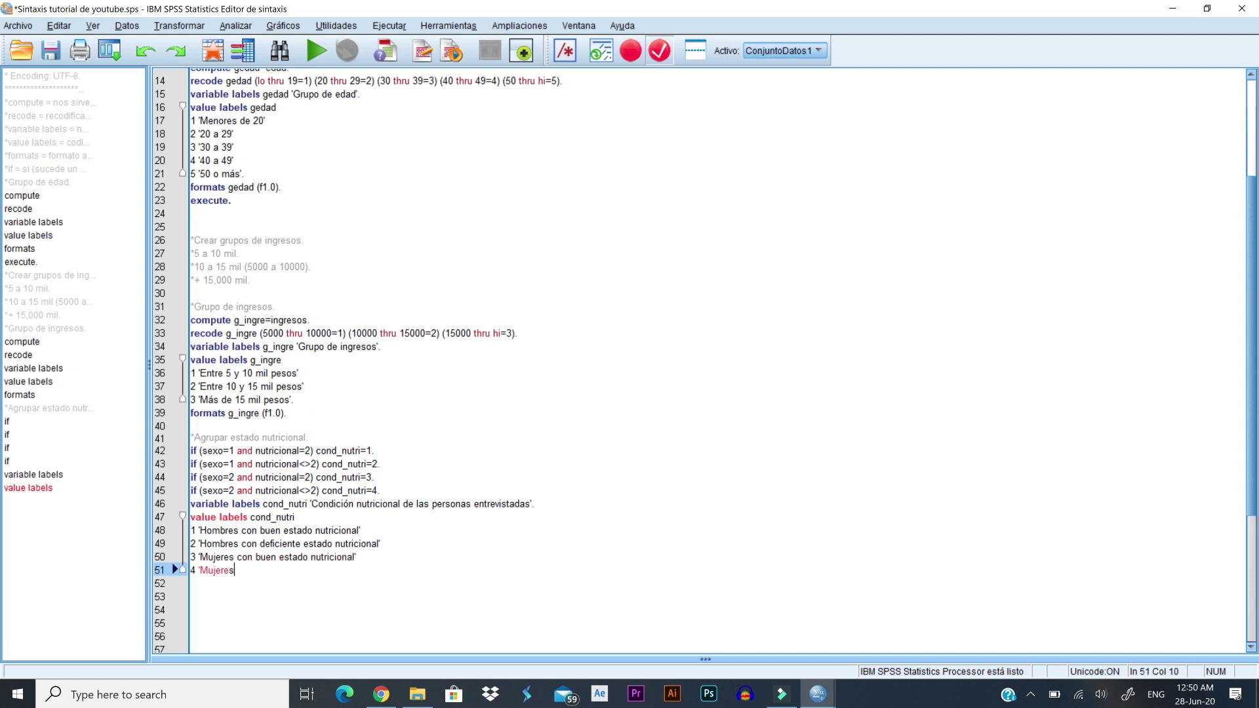
type(" con deficiente estado nutricional'.")
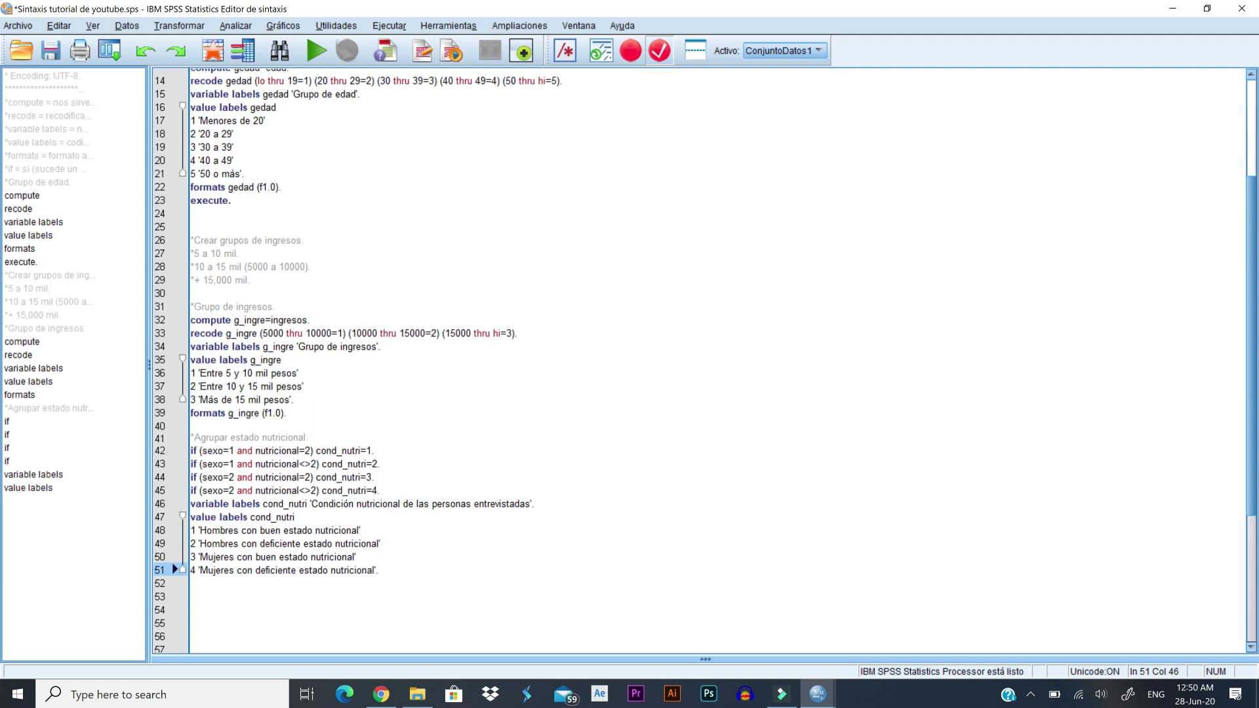
key("Return")
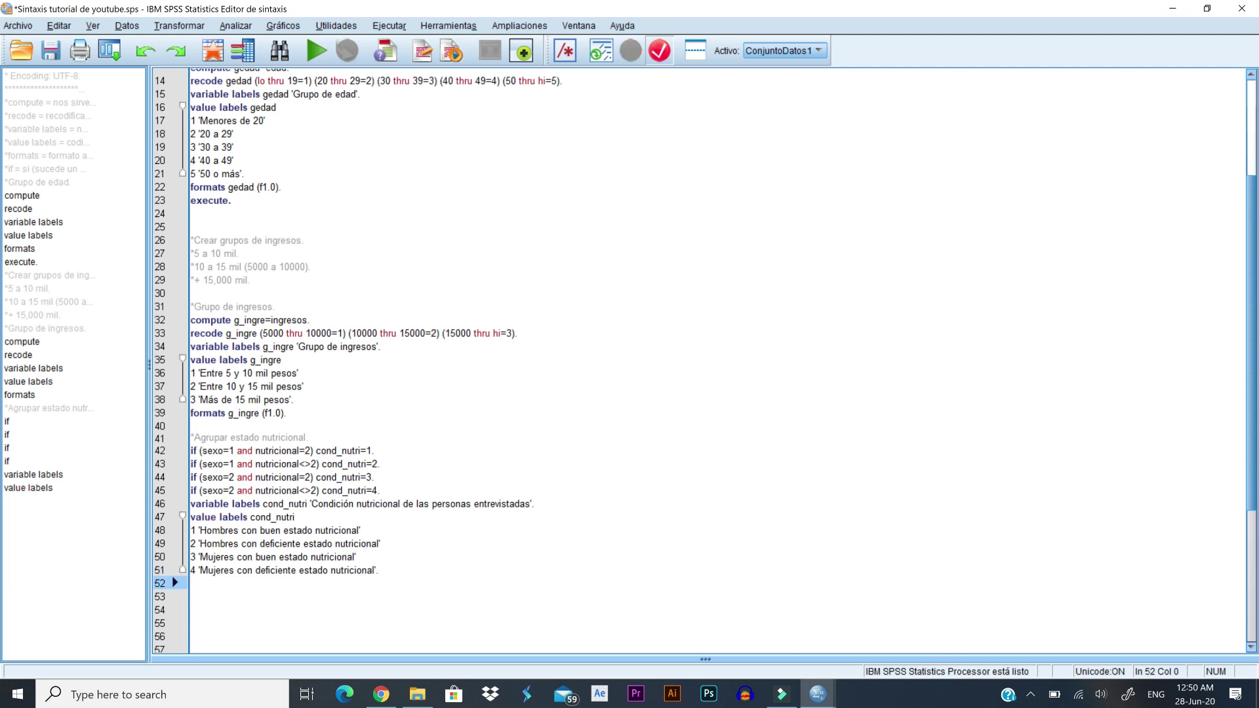
Add "formats cond_nutri (f1.0)." below the value labels and insert a blank line above the "*Agrupar estado nutricional." comment.
type("form")
type("ats cond_n")
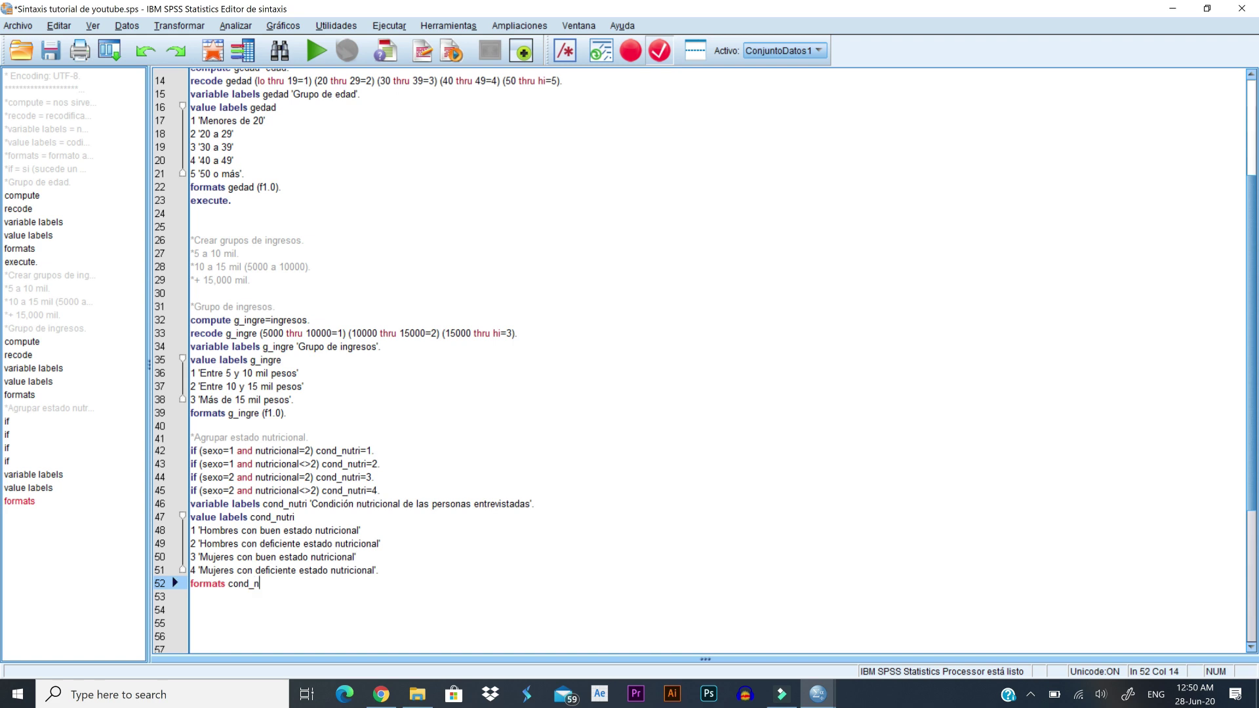
type("utri (f1.0).")
left_click(192, 426)
key("Return")
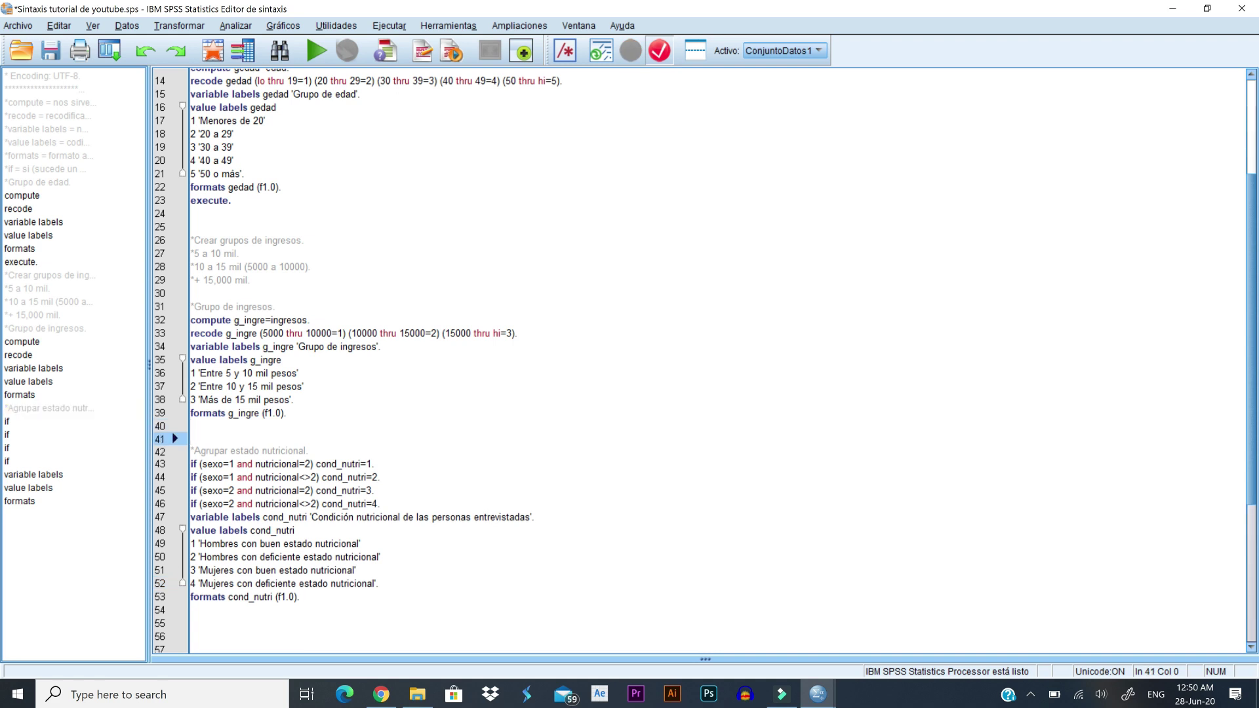
Add "execute." on line 54 and run the block from the "*Agrupar estado nutricional." comment through execute.
scroll(714, 361, "down", 3)
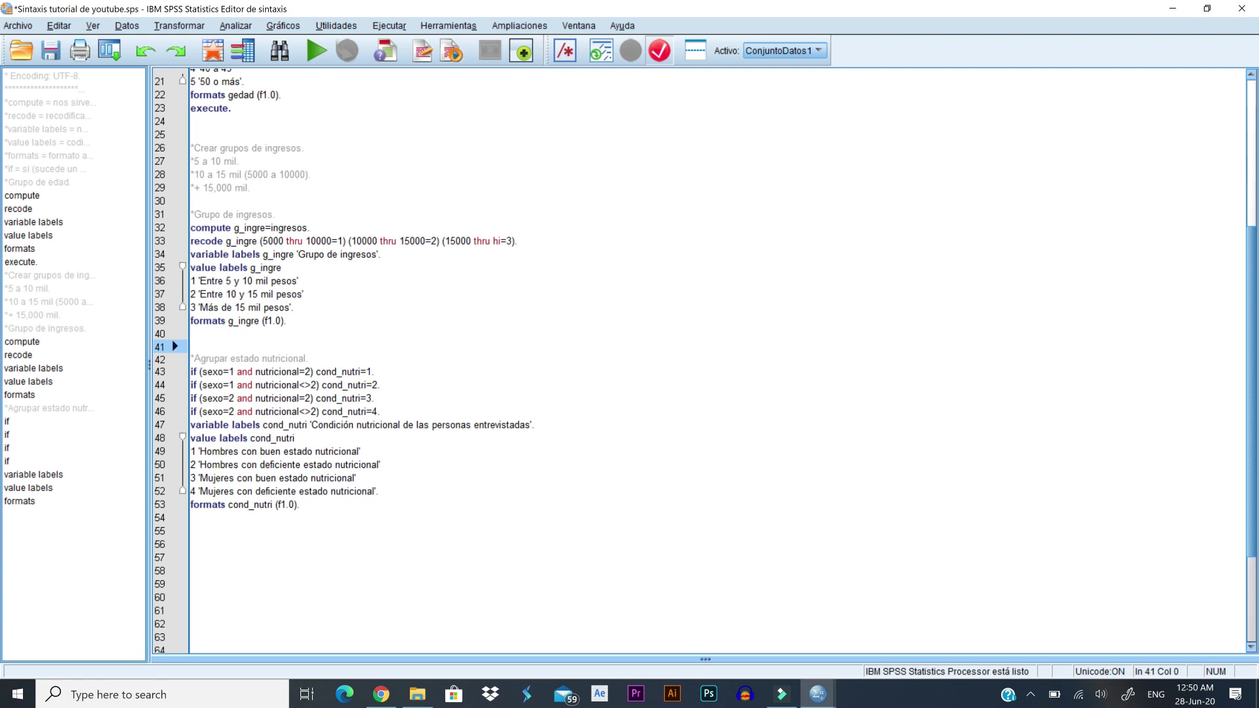
left_click_drag(190, 358, 300, 505)
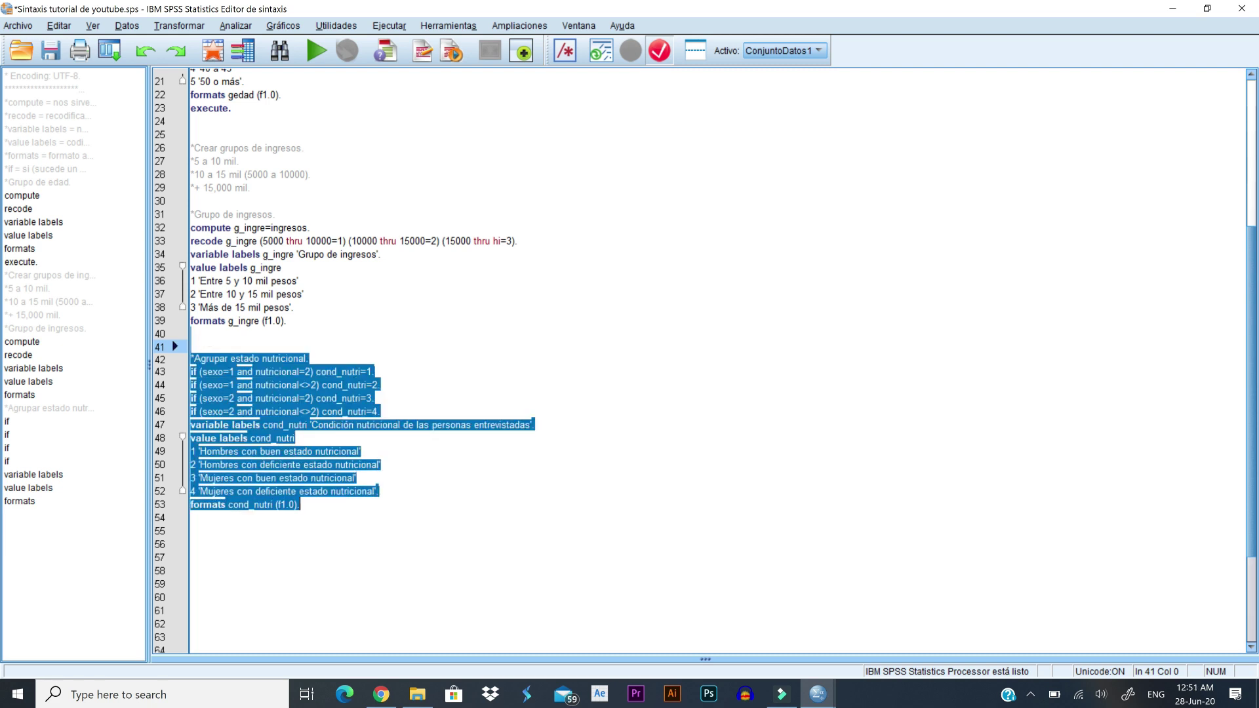
left_click(190, 518)
type("e")
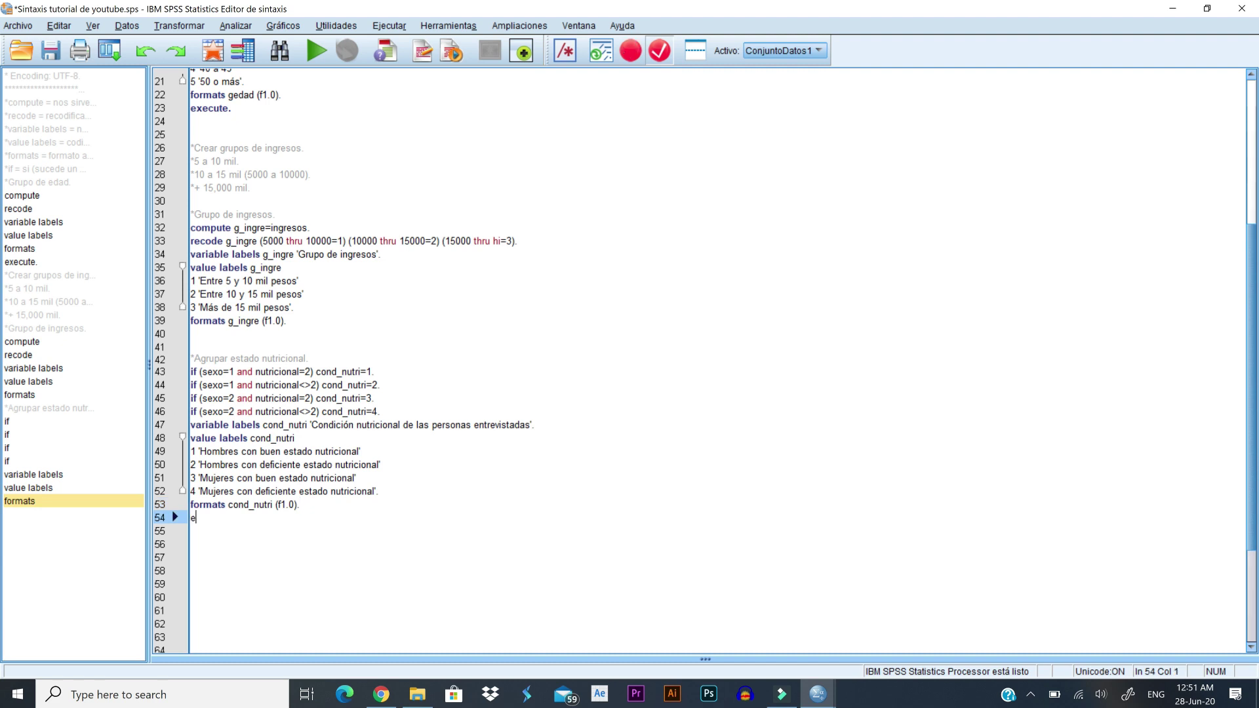
type("xecute.")
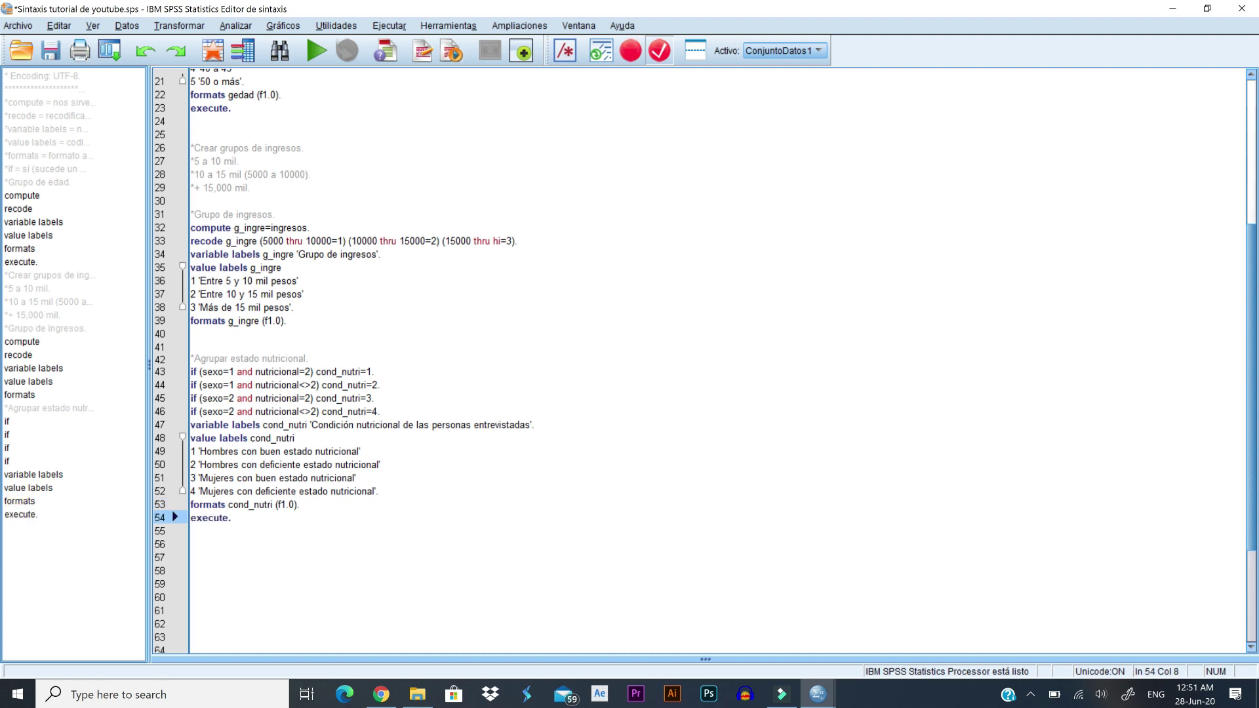
left_click_drag(220, 338, 197, 544)
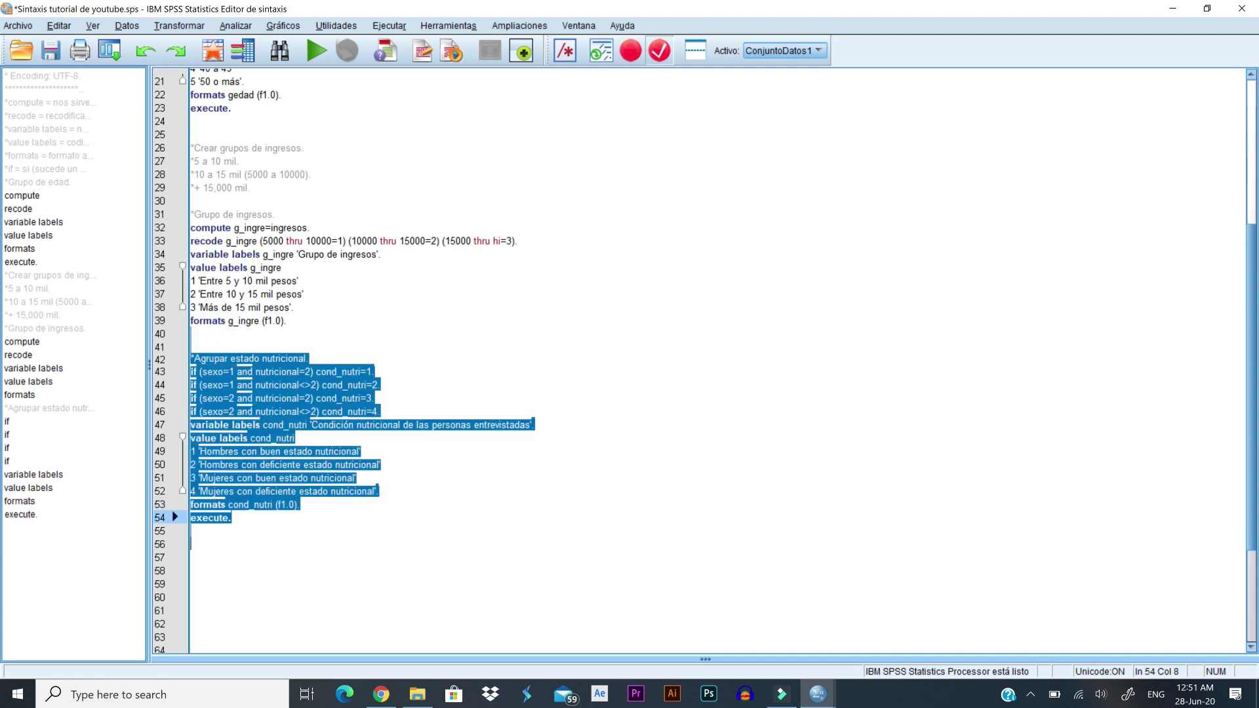
left_click(314, 47)
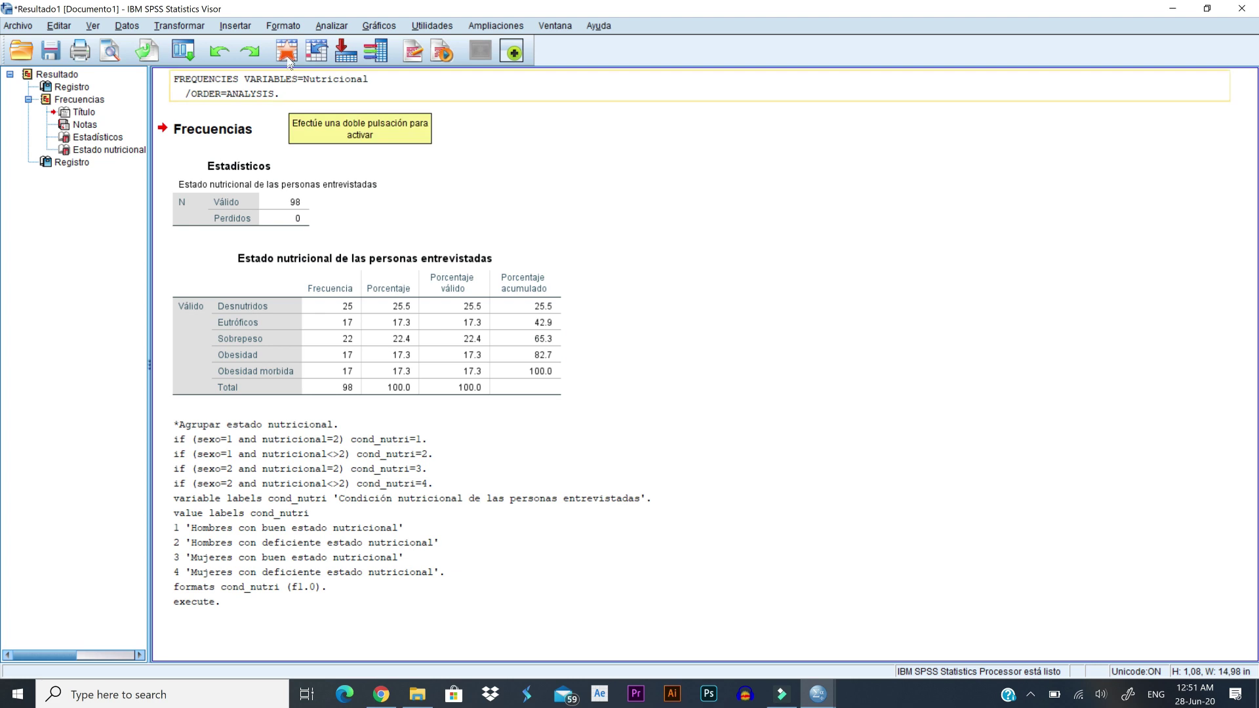
Check the value labels of cond_nutri in the data editor's variable list, close them without changes, and save the dataset.
left_click(288, 52)
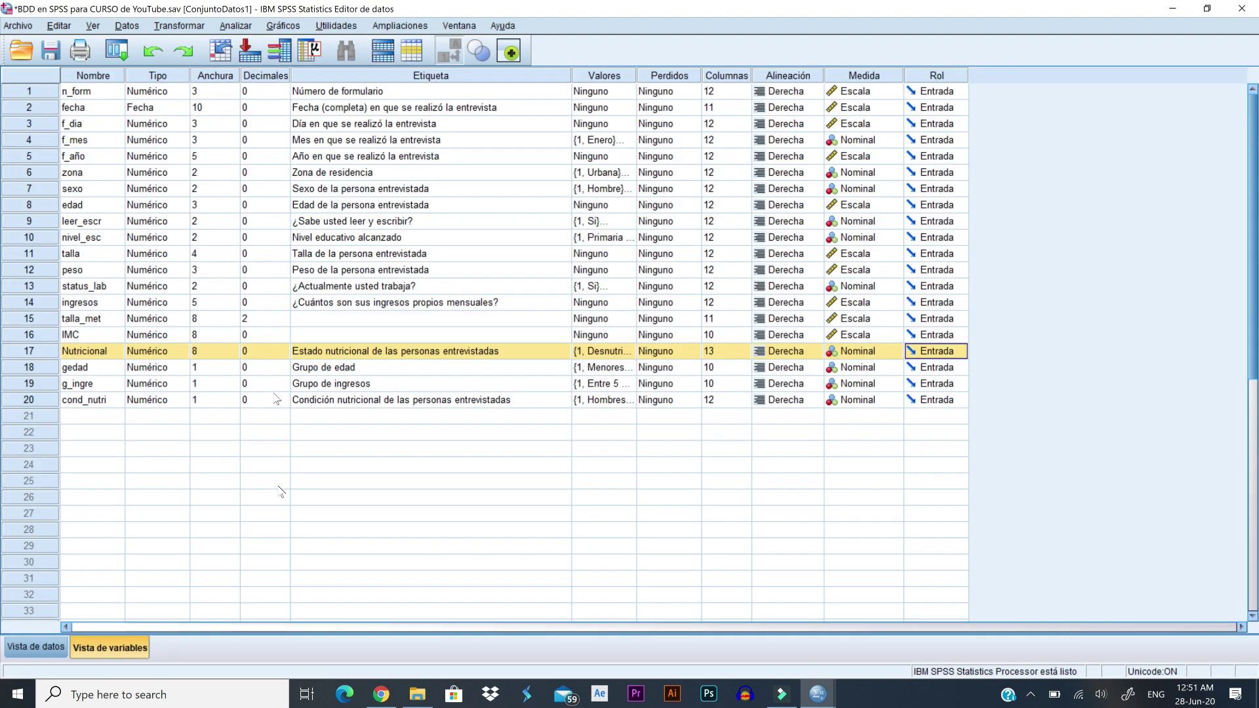
left_click(347, 414)
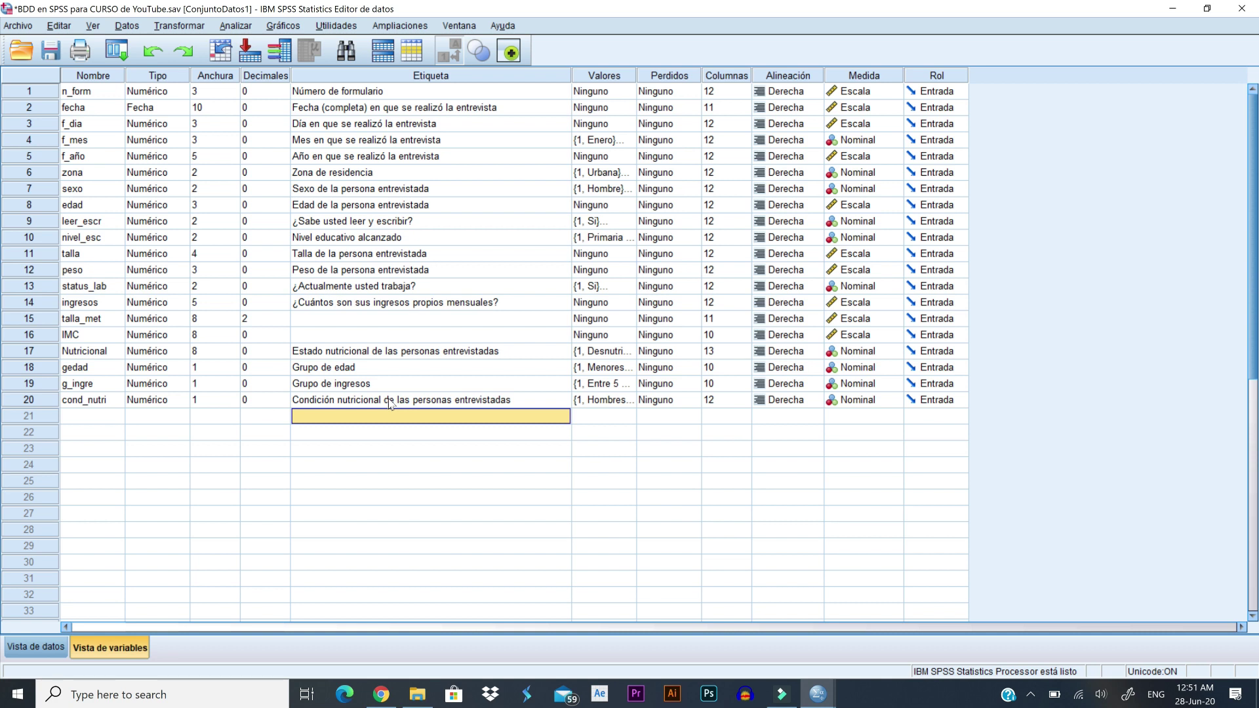
left_click(628, 404)
left_click(628, 403)
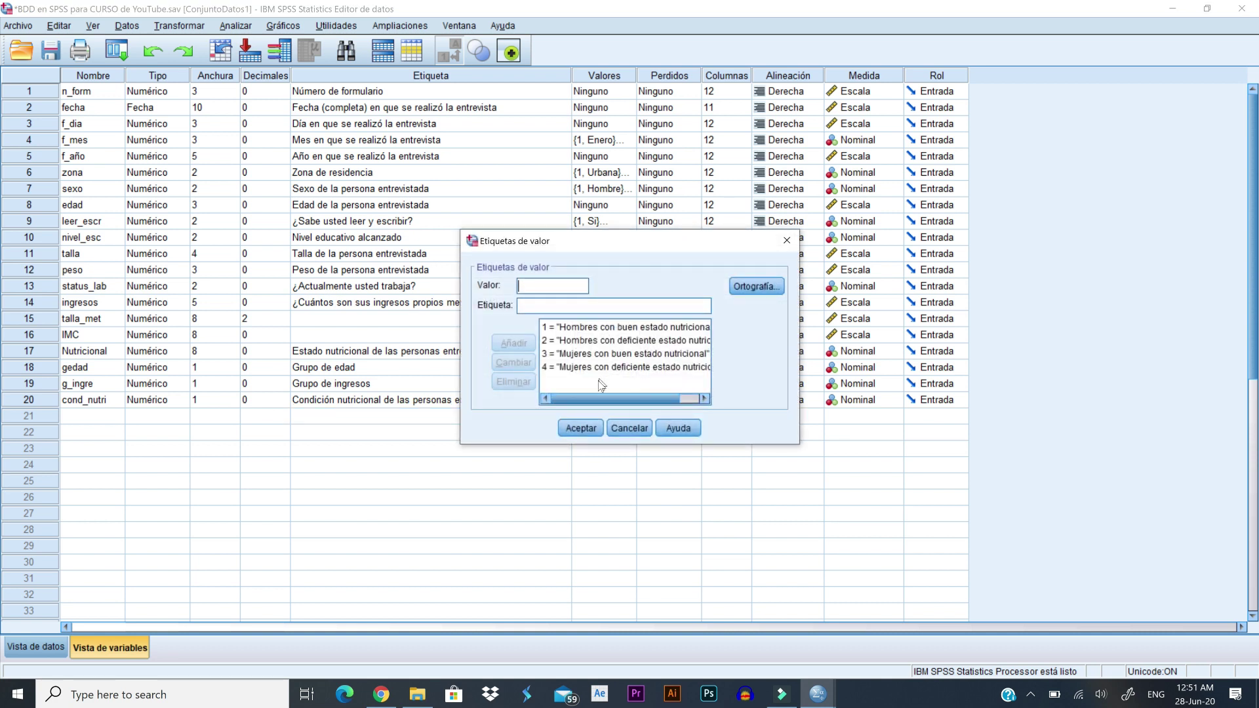
left_click_drag(594, 395, 613, 414)
left_click(629, 428)
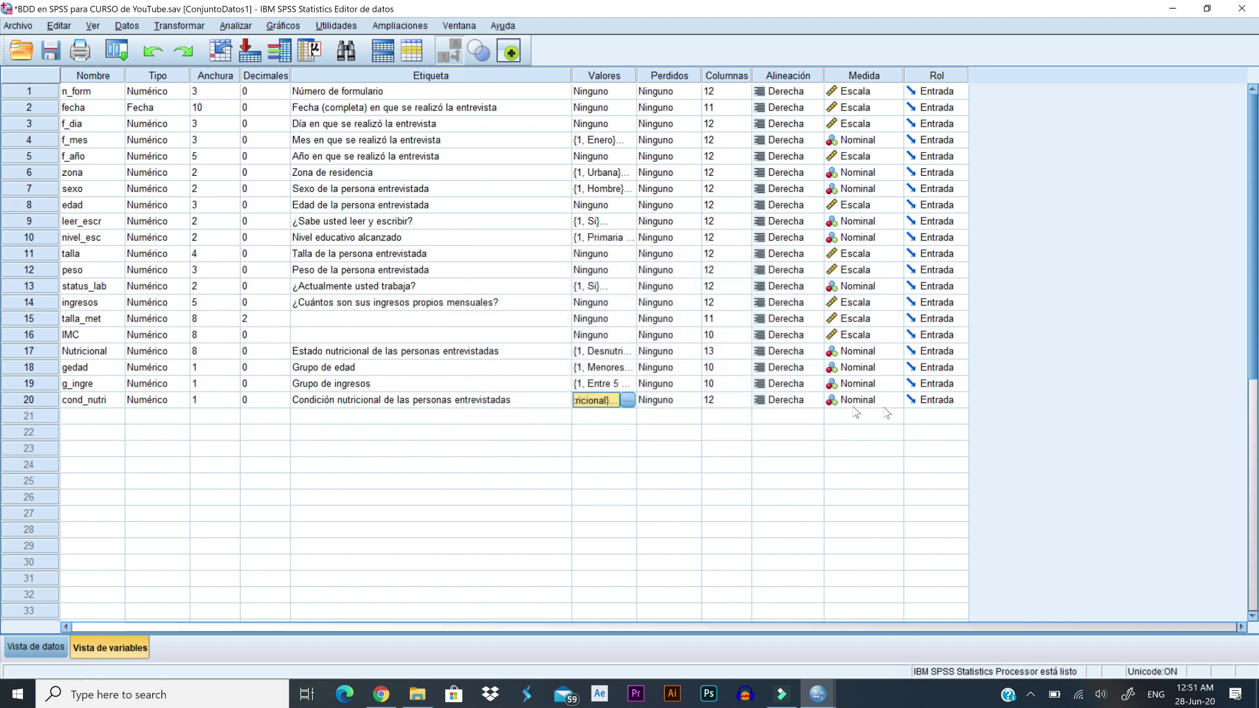
left_click(348, 401)
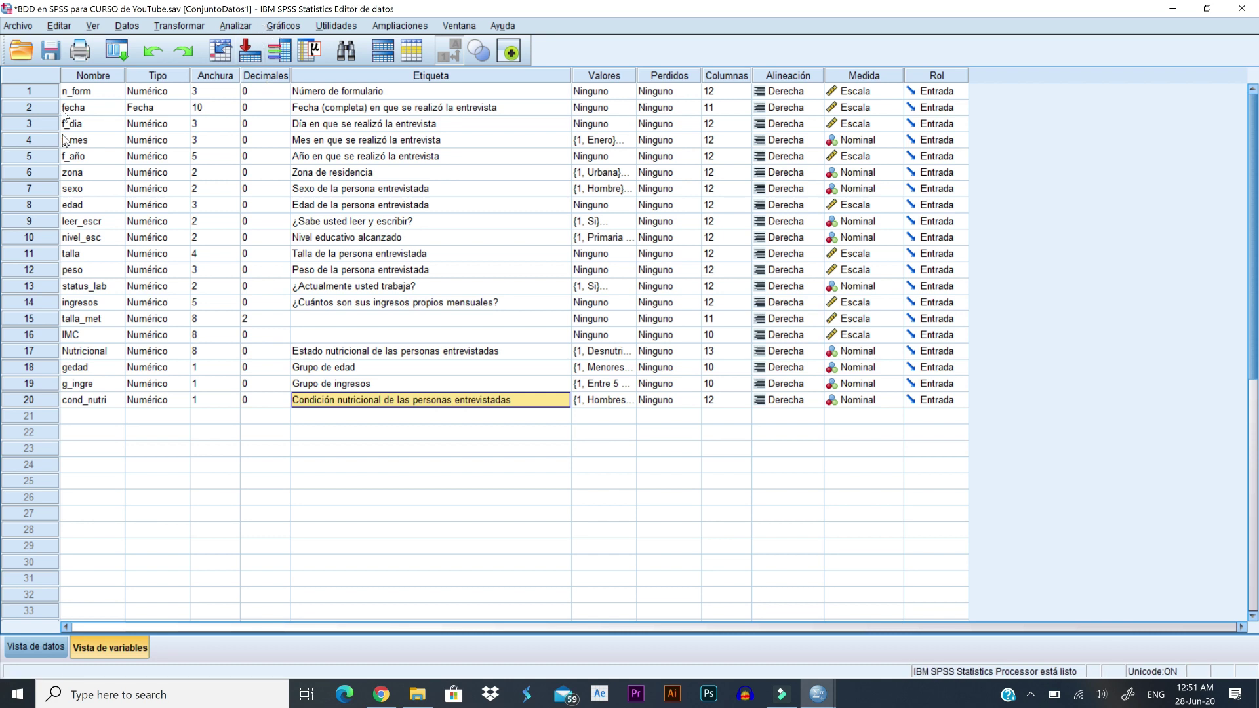
left_click(50, 51)
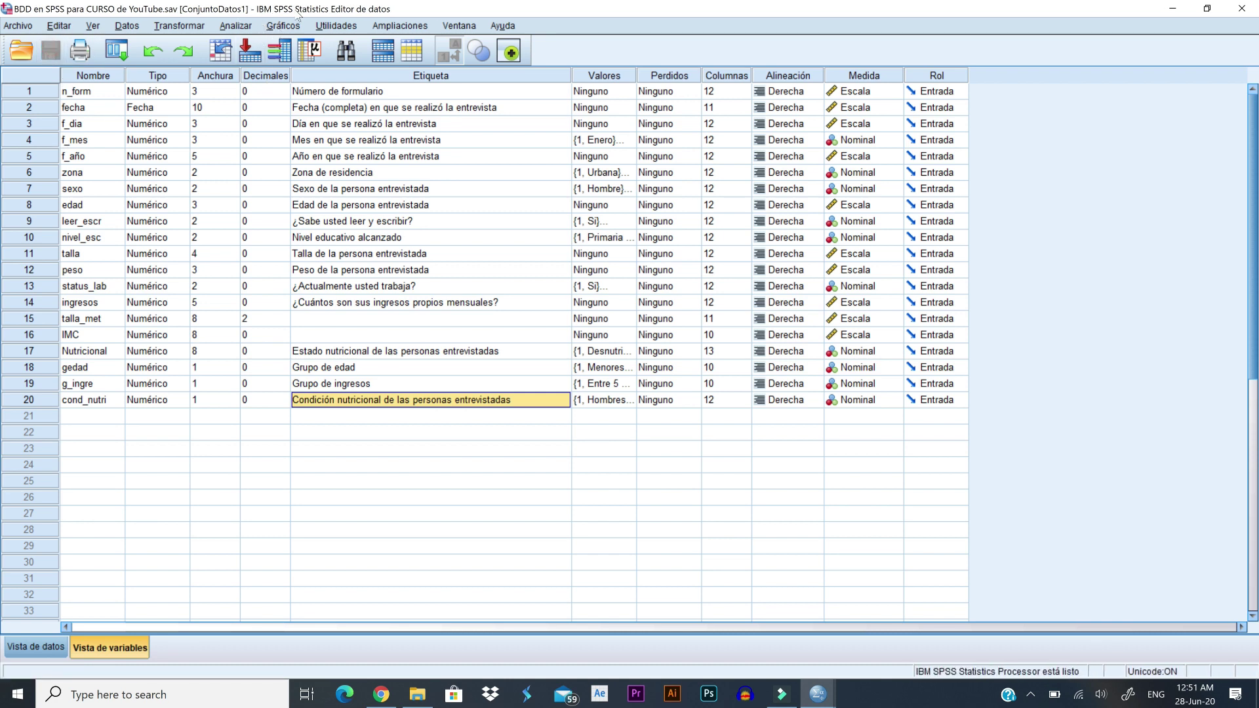
Run a Frequencies analysis on Nutricional and cond_nutri, adding cond_nutri to the variables already selected.
left_click(235, 26)
mouse_move(390, 59)
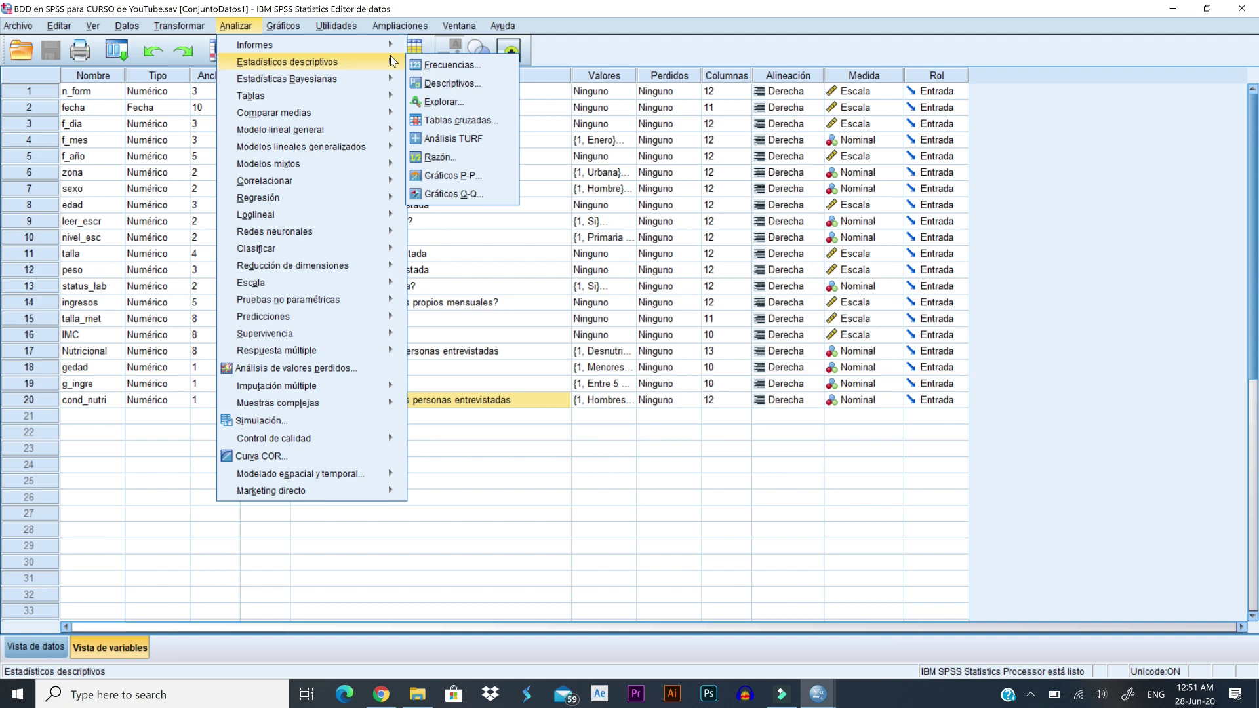
left_click(450, 65)
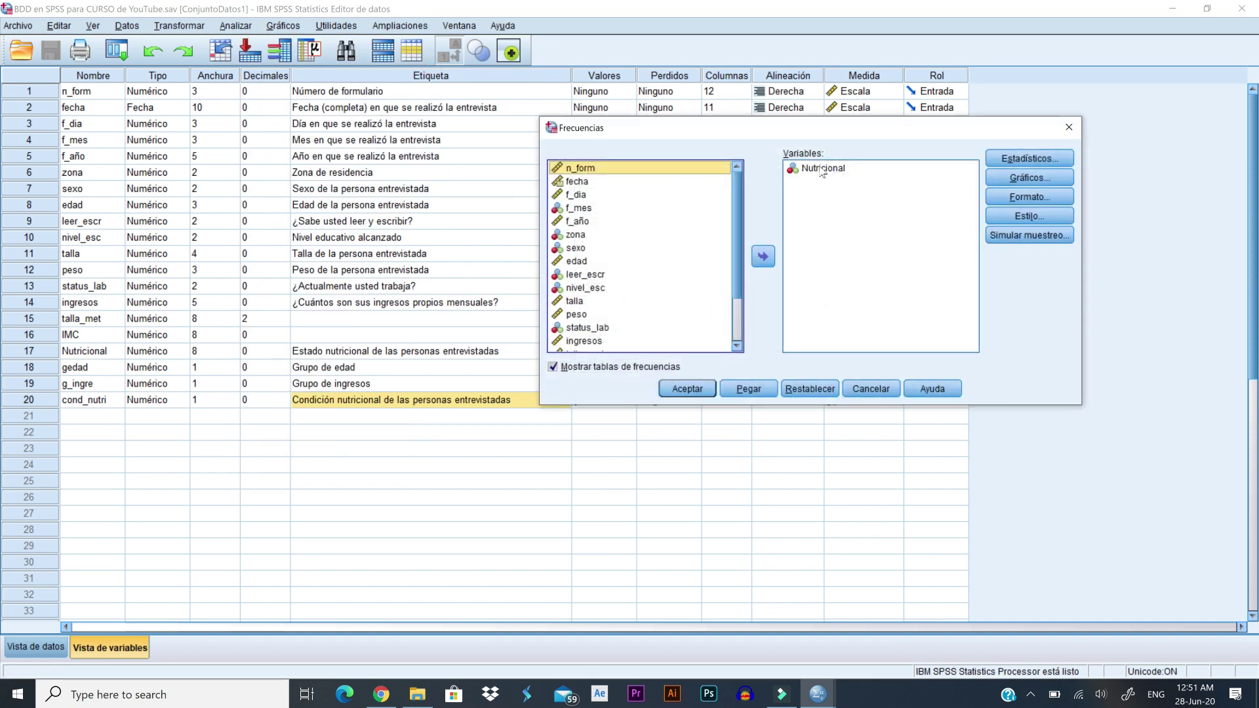
scroll(642, 315, "down", 2)
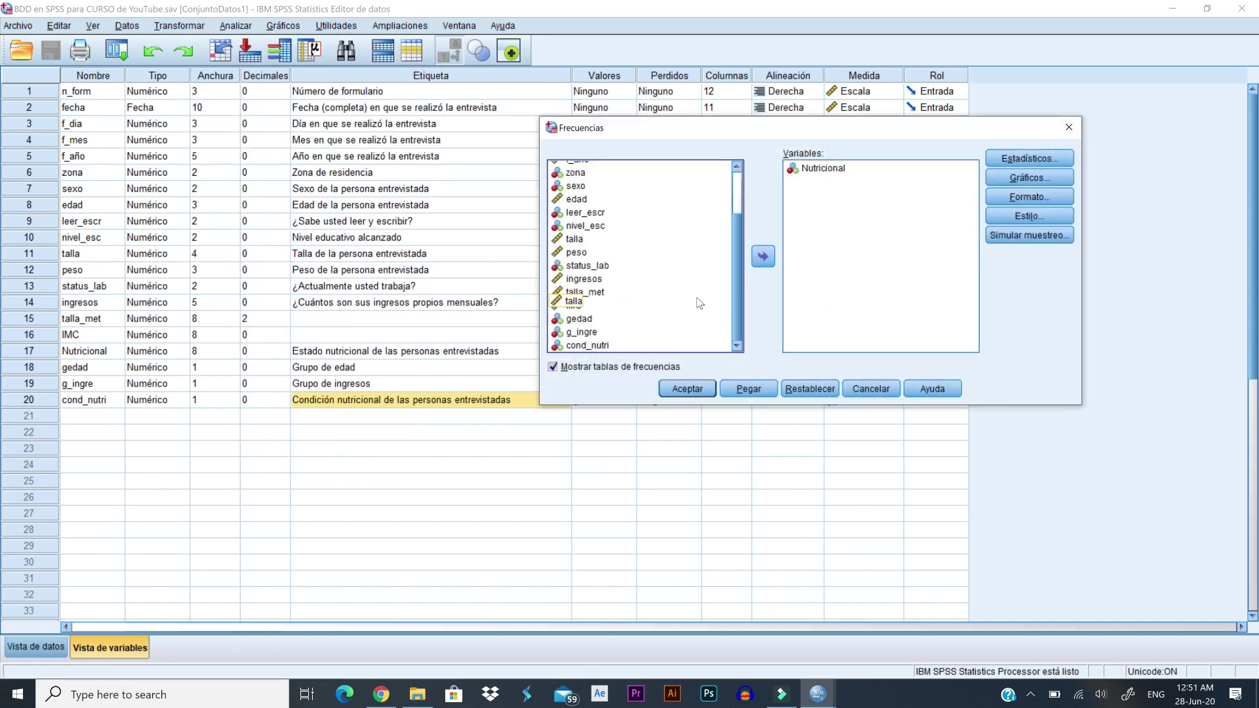
left_click(589, 345)
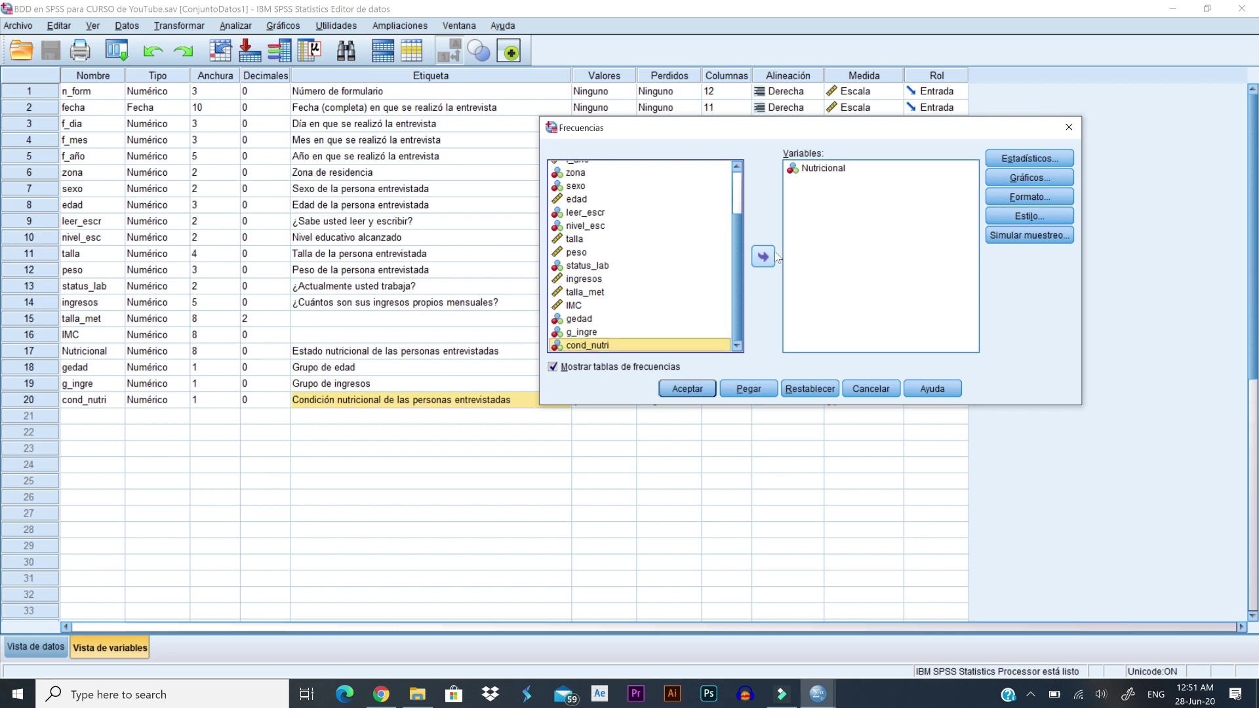
left_click(763, 257)
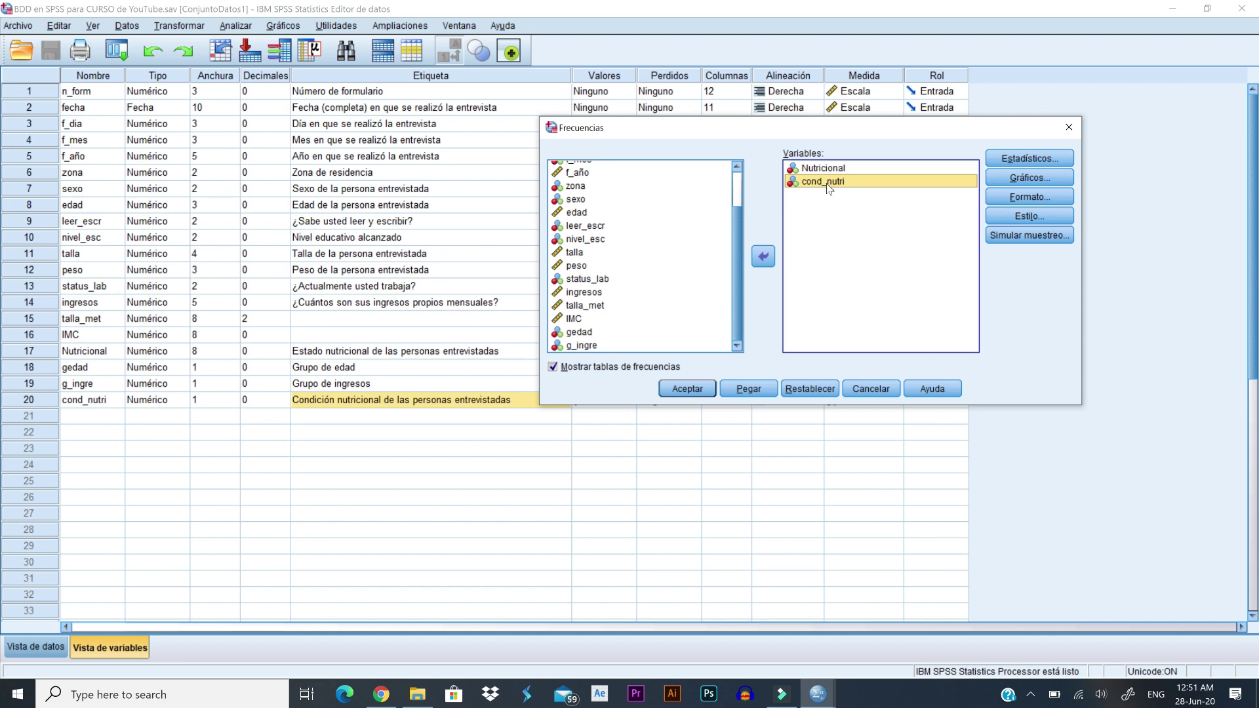
left_click(687, 388)
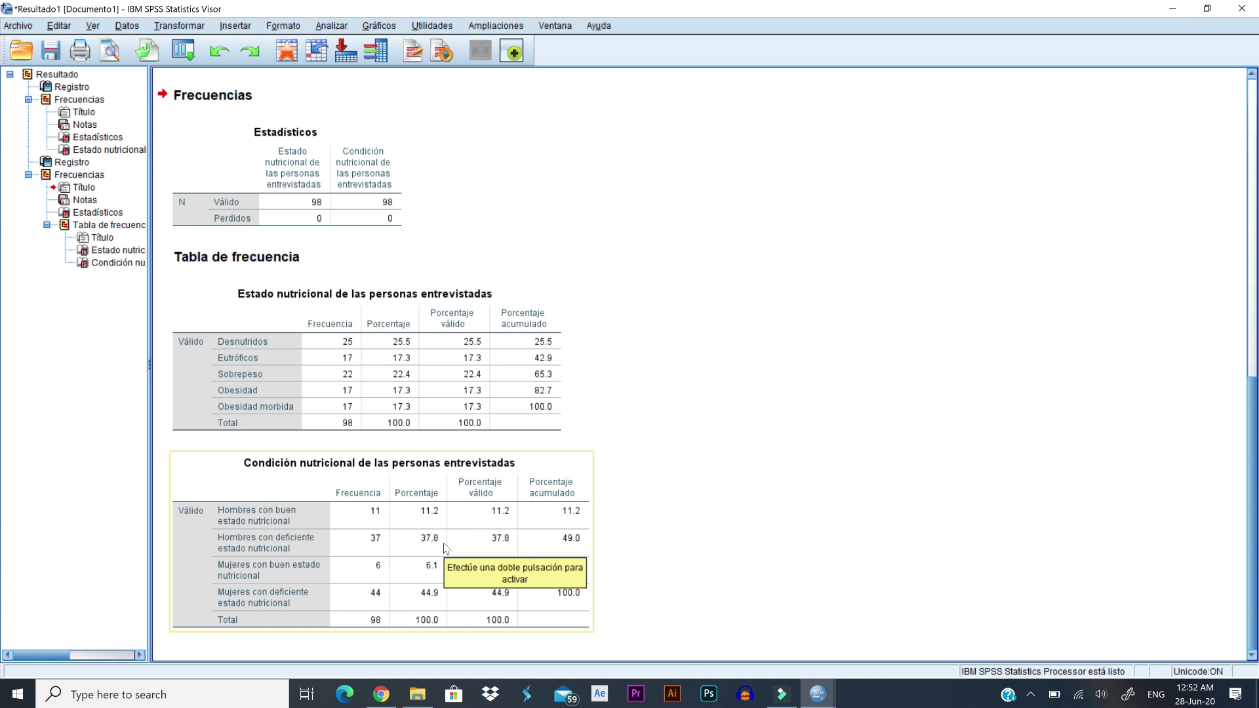
Read the frequency table of the nutritional condition by sex in the output and return to the data editor's variable list.
left_click(651, 525)
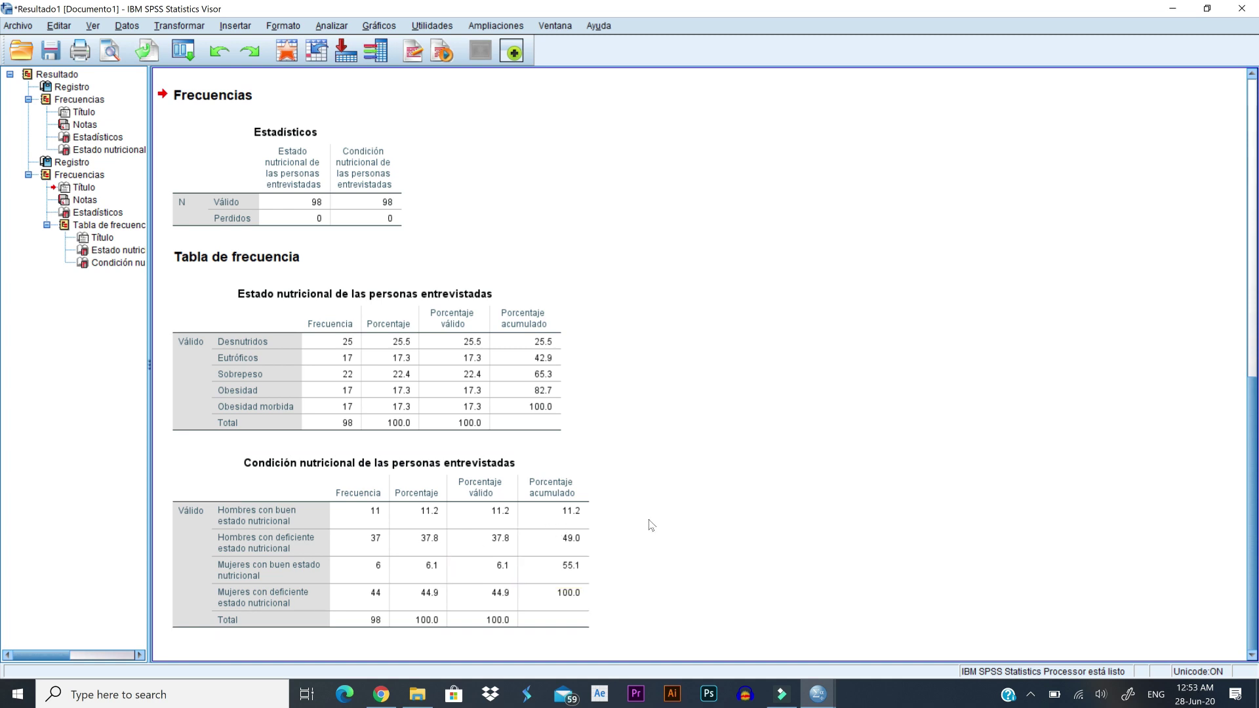
left_click(236, 594)
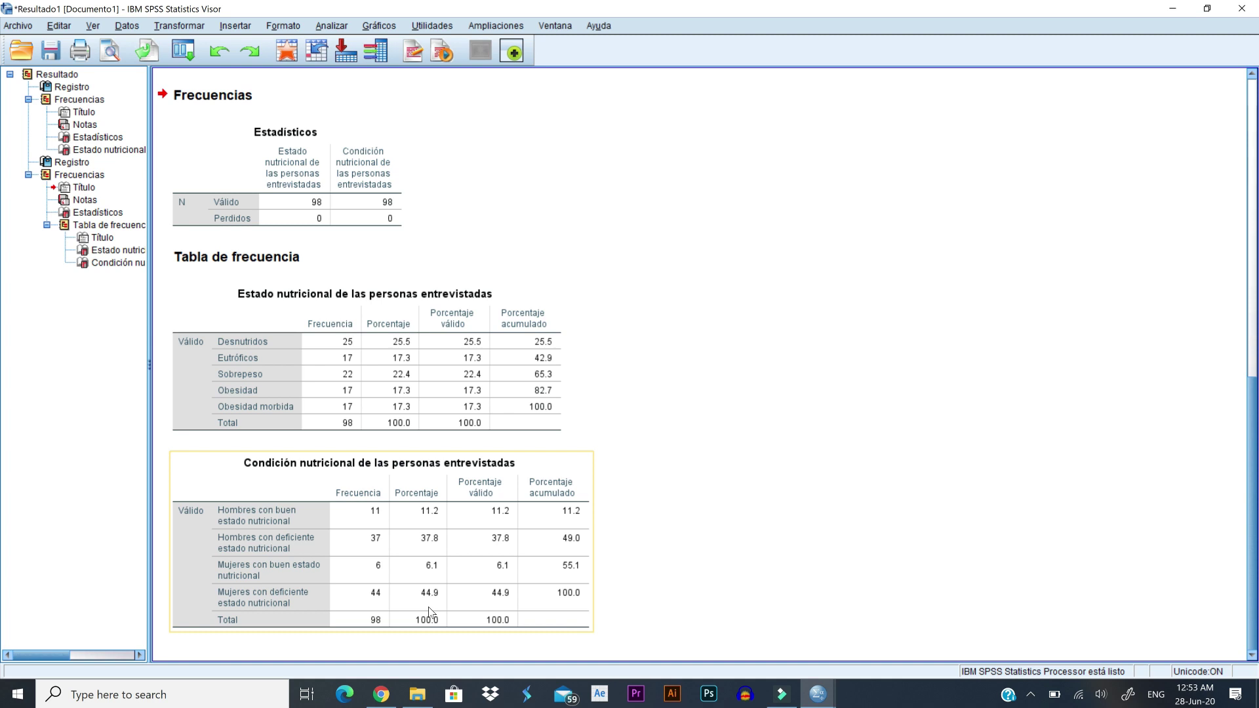
left_click(668, 399)
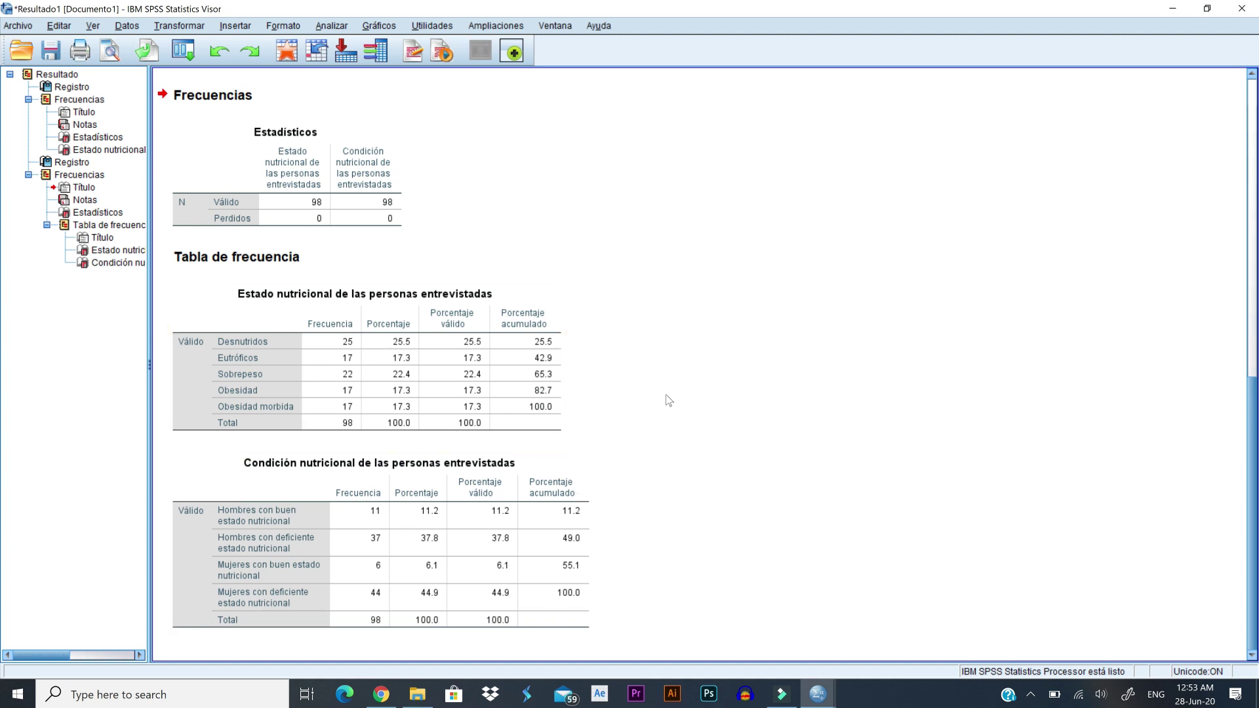
left_click(288, 56)
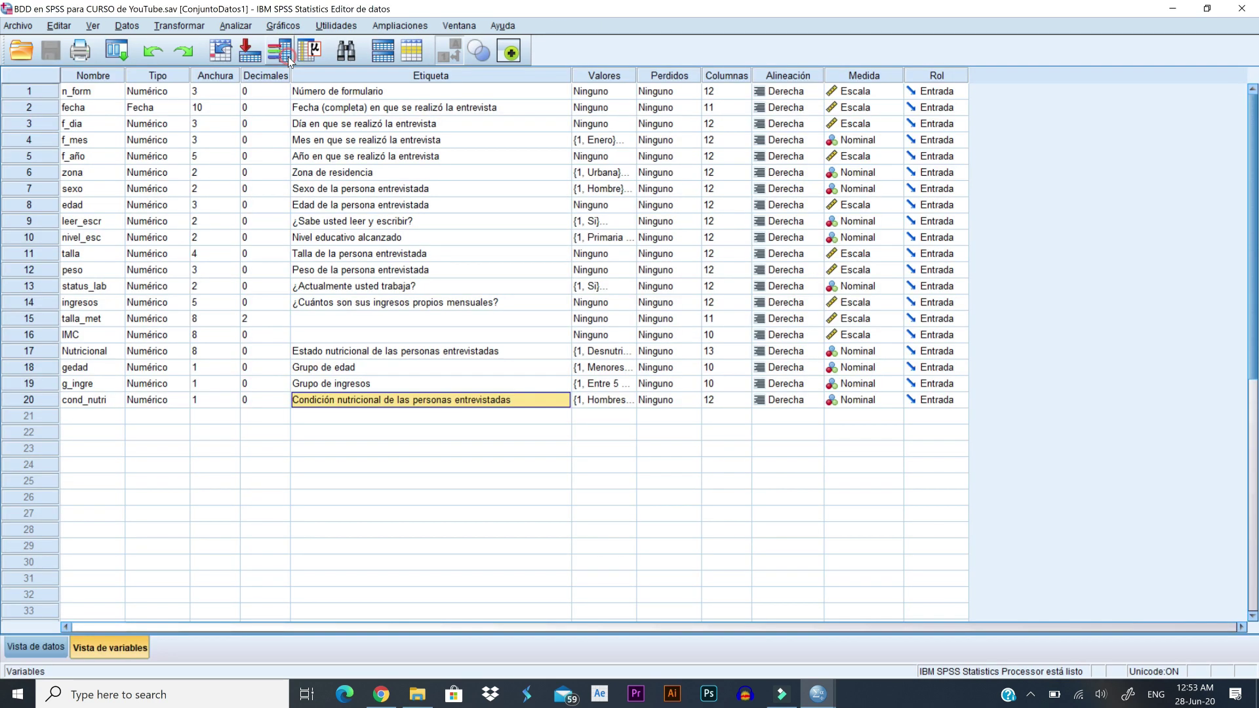
left_click(362, 422)
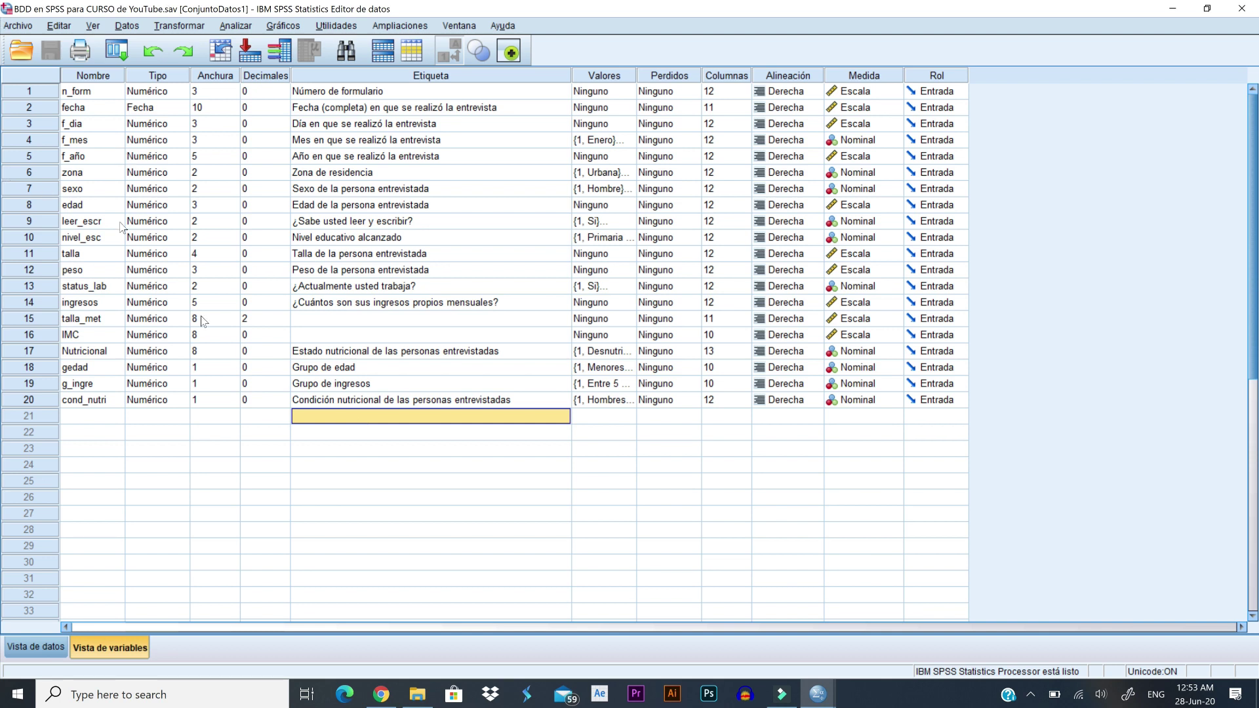
Start a custom table (Tablas personalizadas), then enlarge the dialog and widen its variable list.
left_click(236, 26)
mouse_move(255, 98)
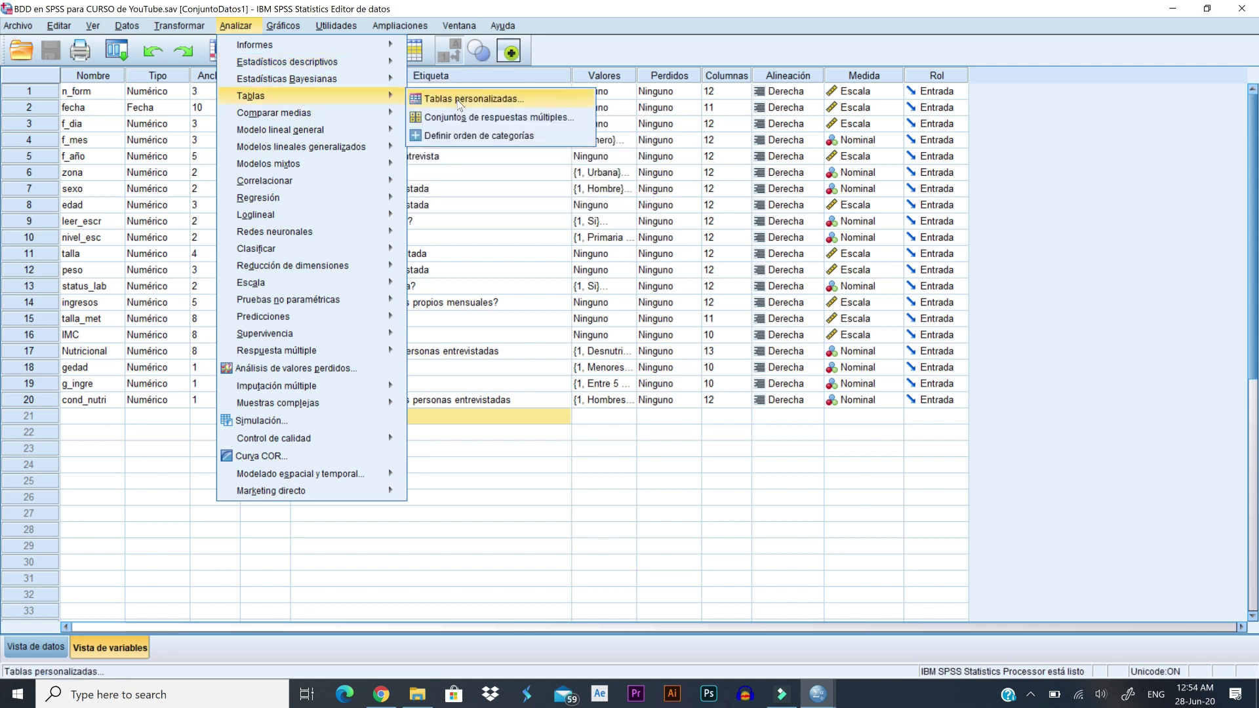
left_click(459, 105)
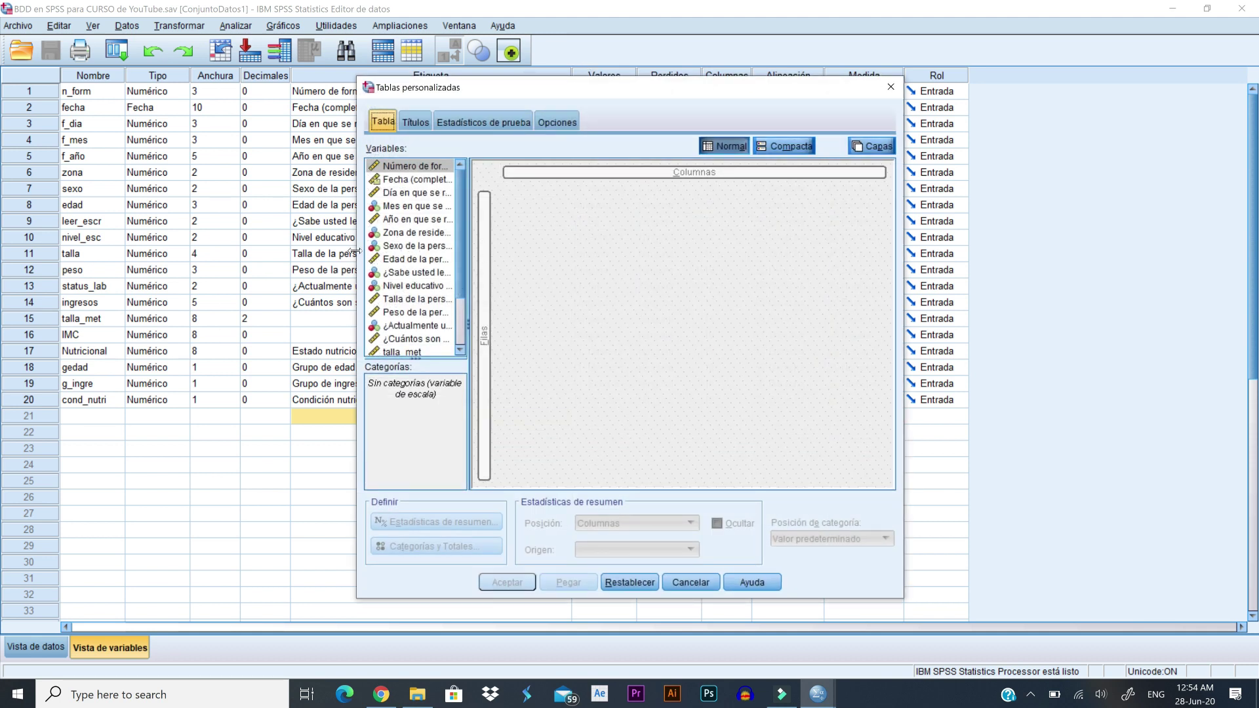
left_click_drag(355, 251, 194, 237)
left_click_drag(175, 234, 173, 234)
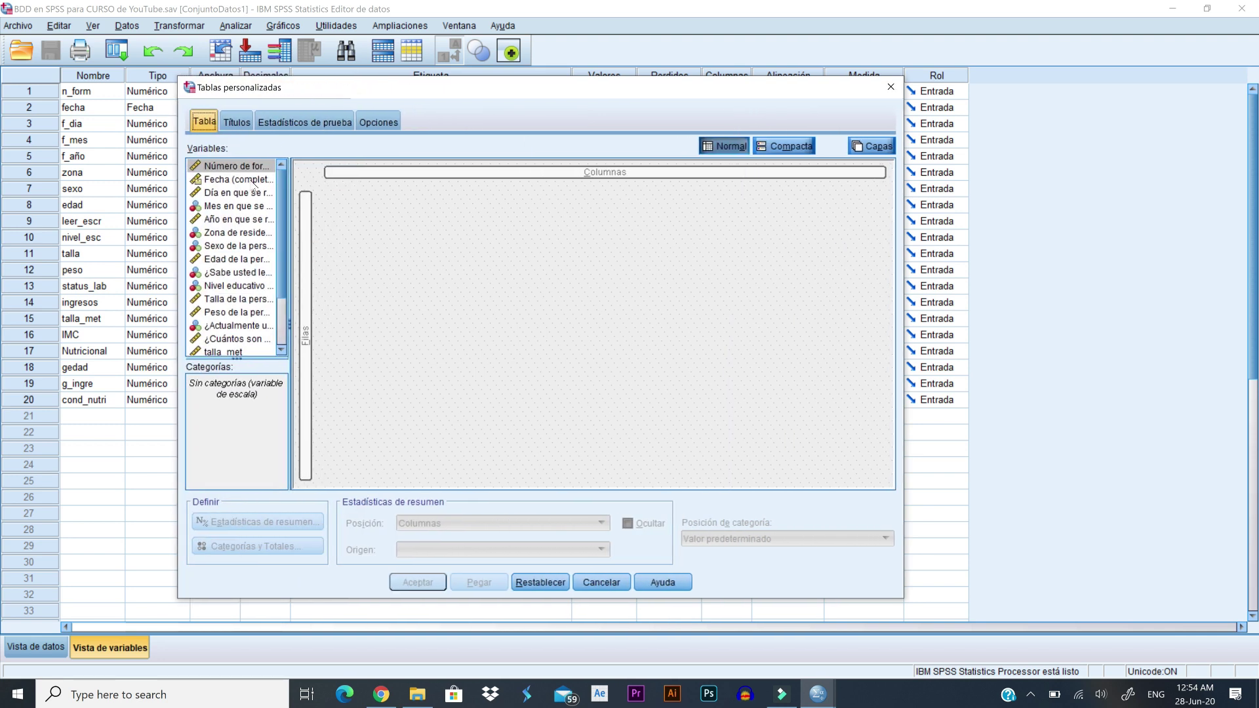
left_click_drag(289, 204, 347, 211)
scroll(275, 215, "down", 2)
scroll(274, 215, "up", 2)
Show variable names instead of variable labels in the custom table's variable list.
left_click(273, 212)
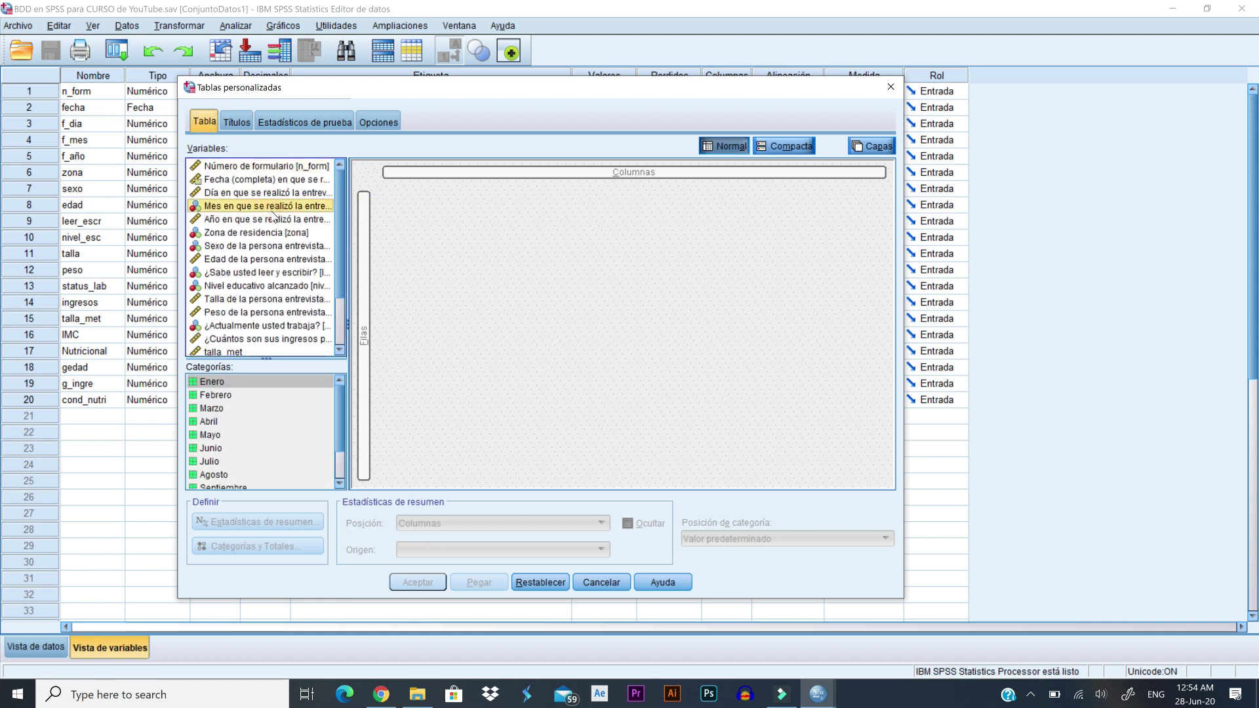
right_click(274, 211)
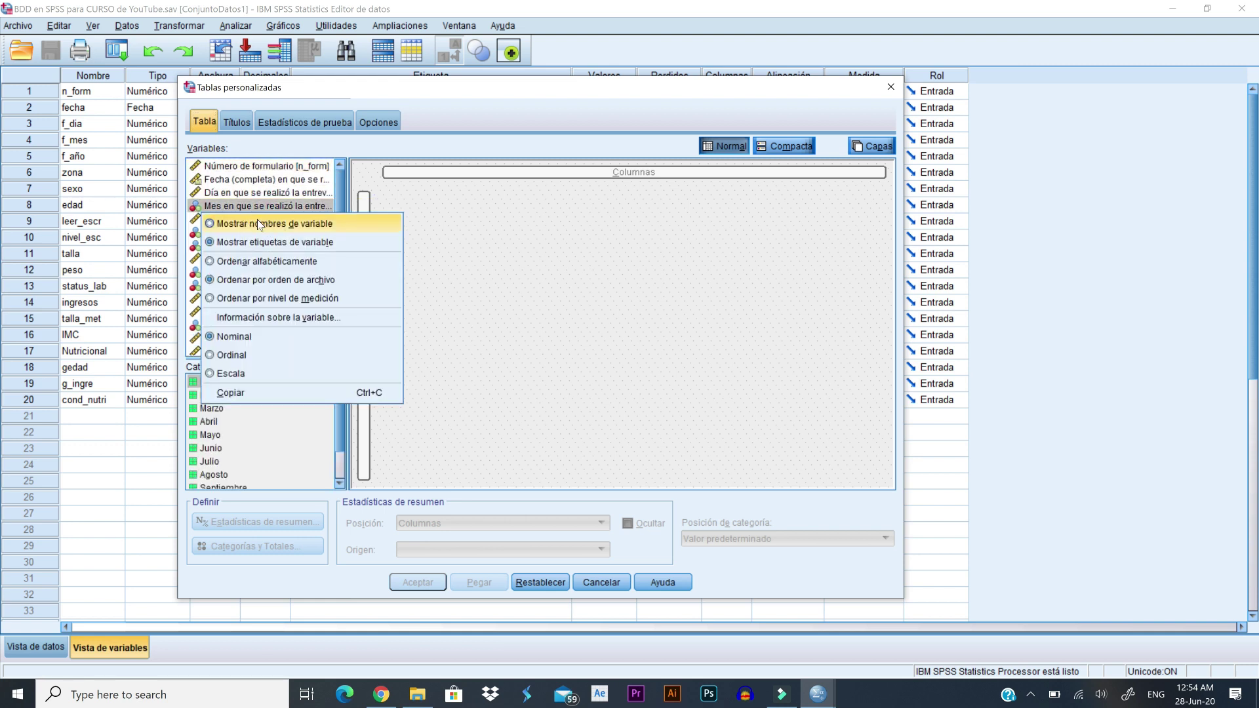
left_click(289, 224)
scroll(291, 230, "down", 2)
scroll(289, 230, "up", 2)
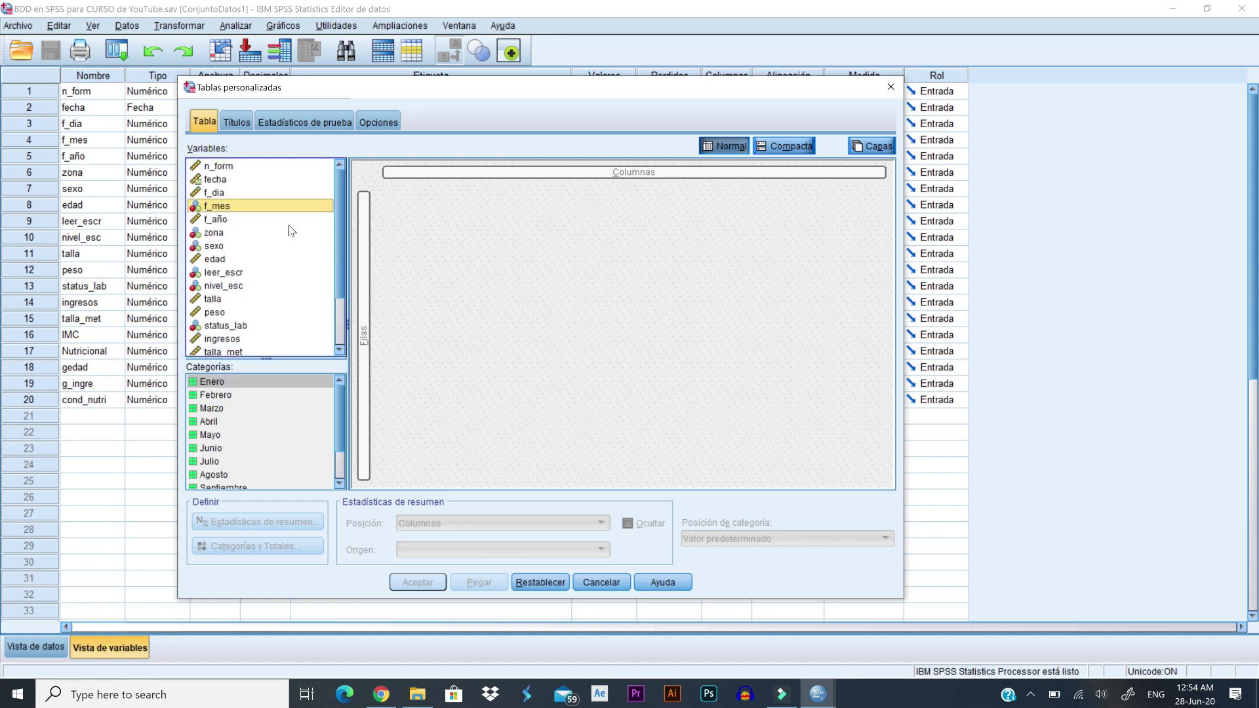
scroll(274, 305, "down", 2)
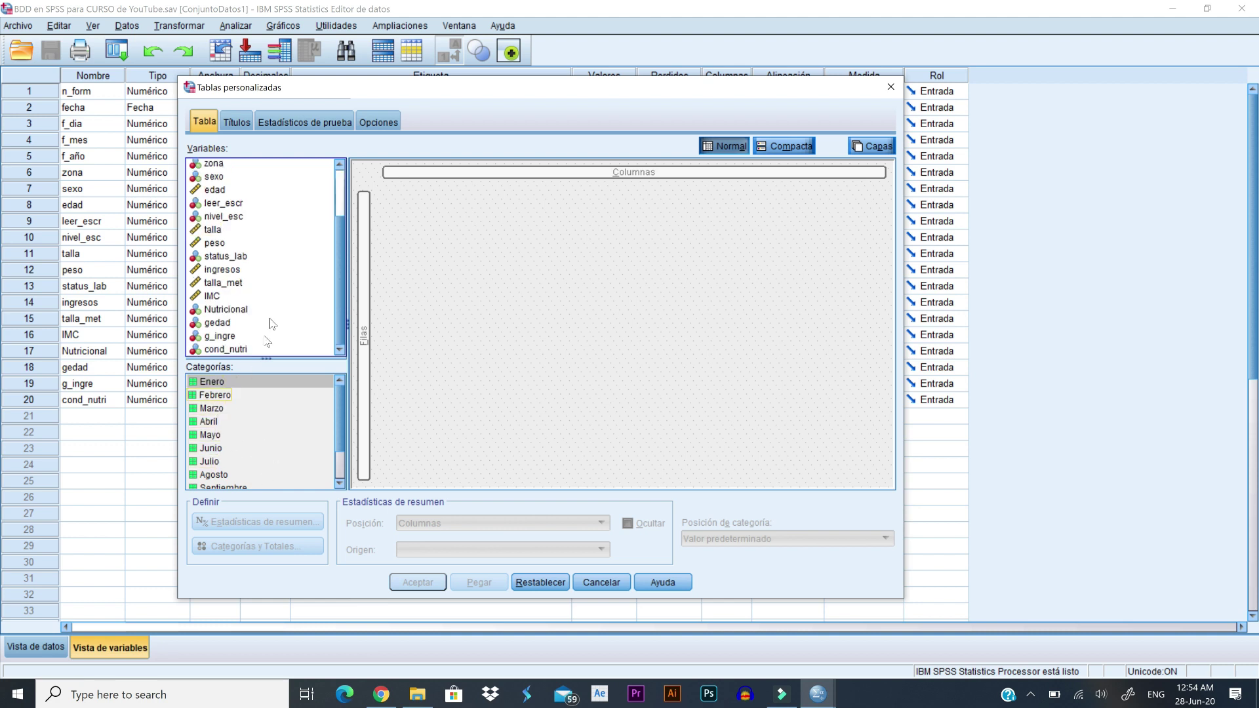
scroll(272, 300, "up", 2)
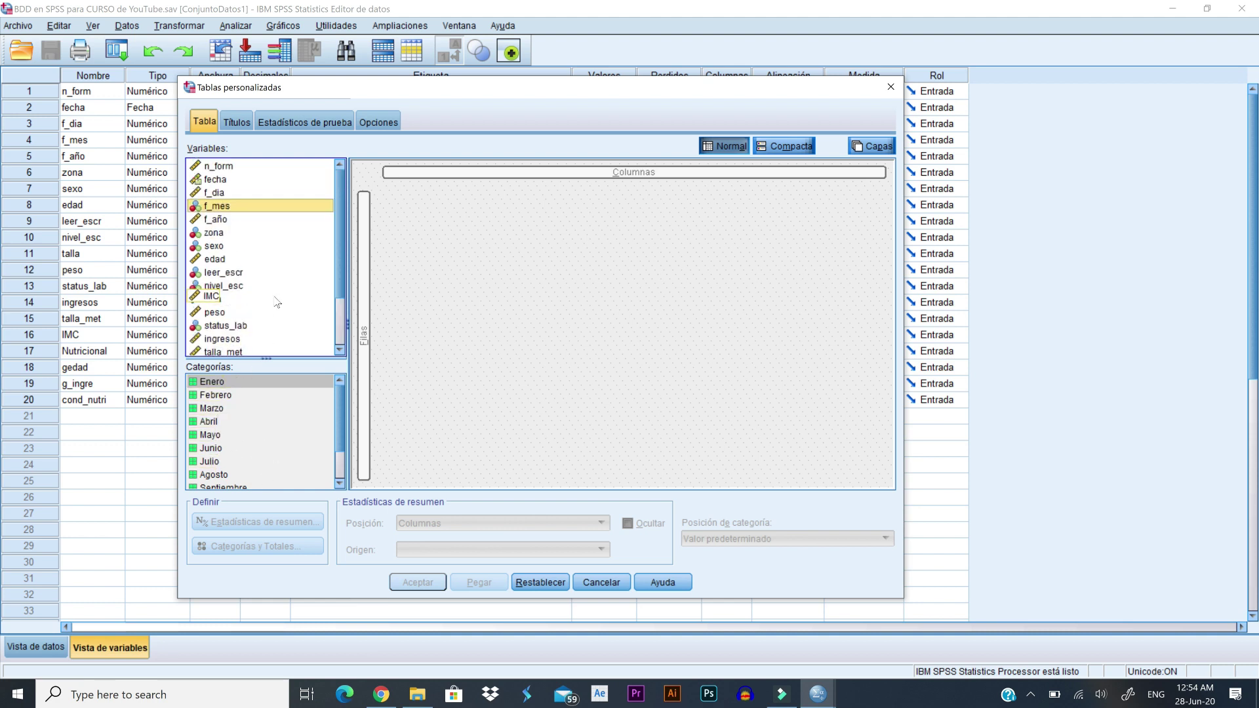
Inspect the categories of f_mes, leer_escr and cond_nutri in the custom table setup.
left_click(229, 205)
scroll(259, 460, "down", 1)
scroll(259, 460, "up", 1)
left_click(223, 272)
scroll(276, 313, "down", 2)
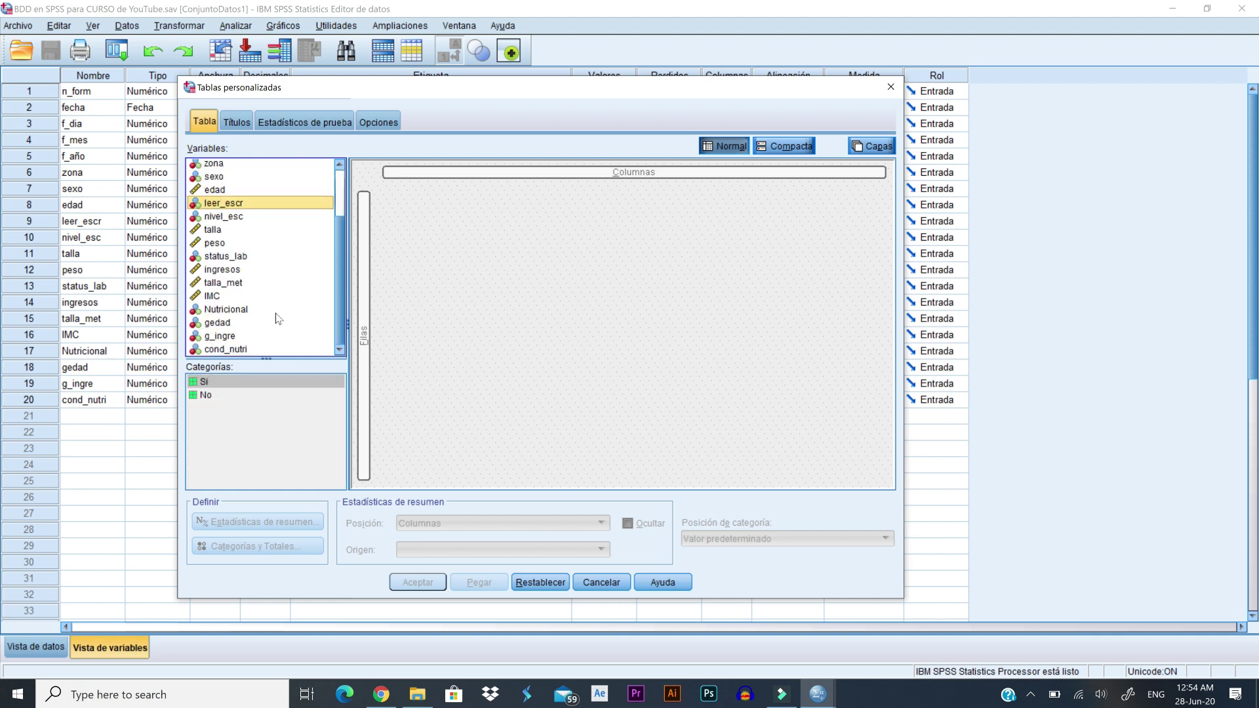
left_click(231, 349)
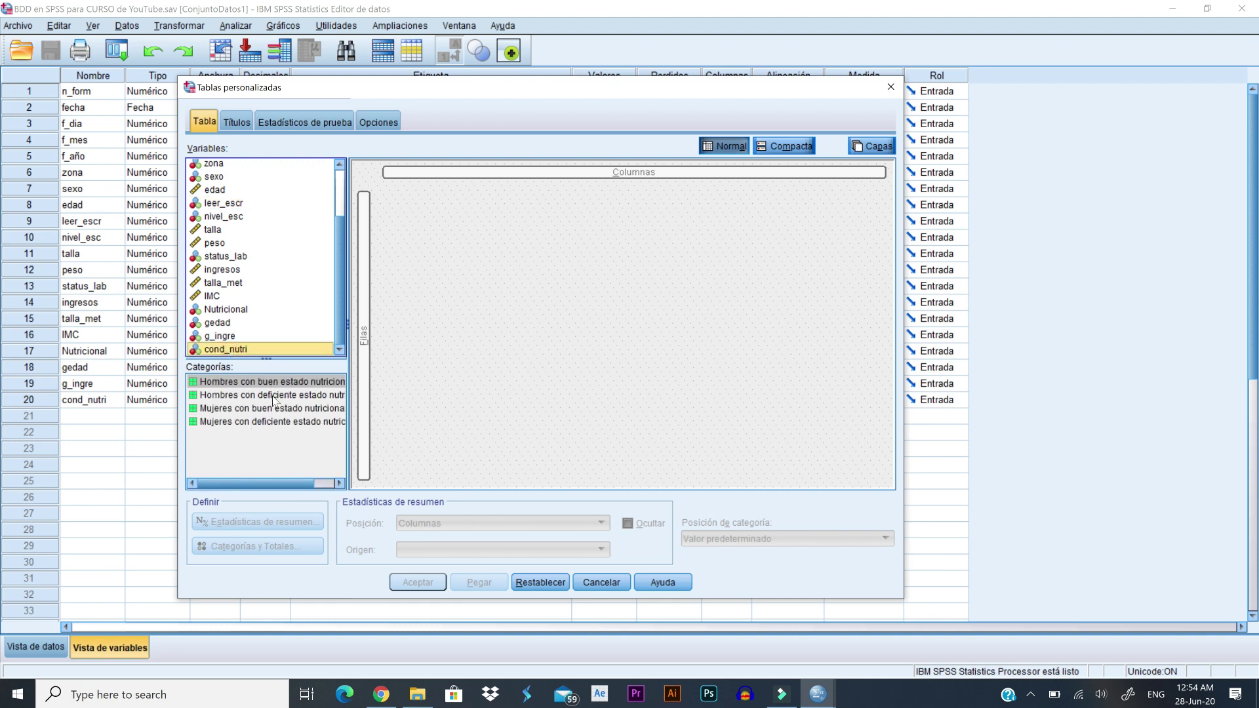
Review the custom table's title, test statistics and general option settings, then return to the table layout.
left_click(239, 121)
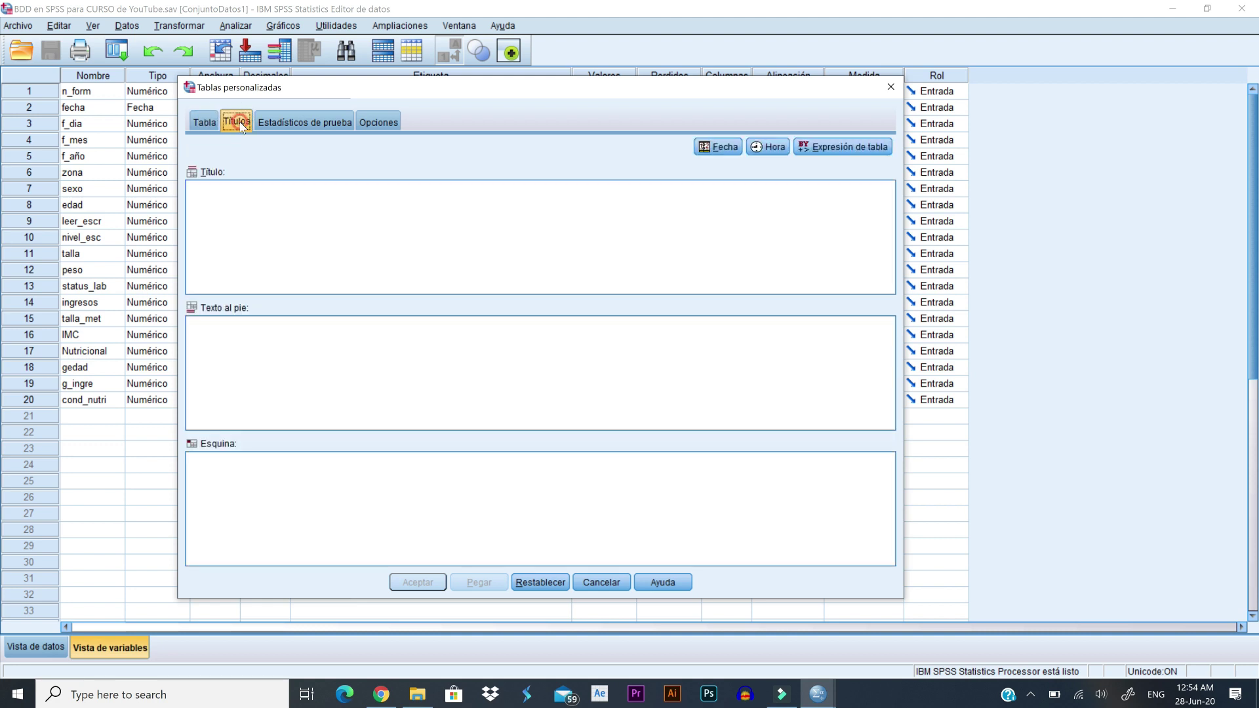
left_click(212, 197)
left_click(221, 334)
left_click(308, 120)
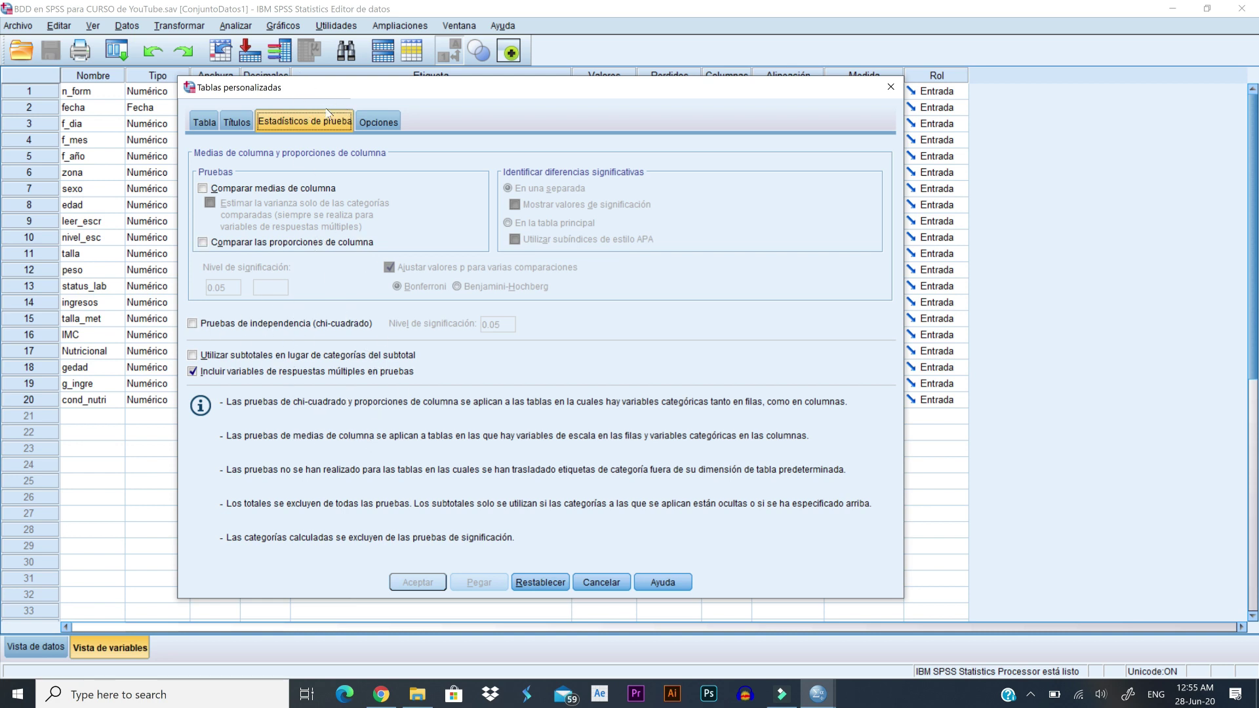
left_click(391, 121)
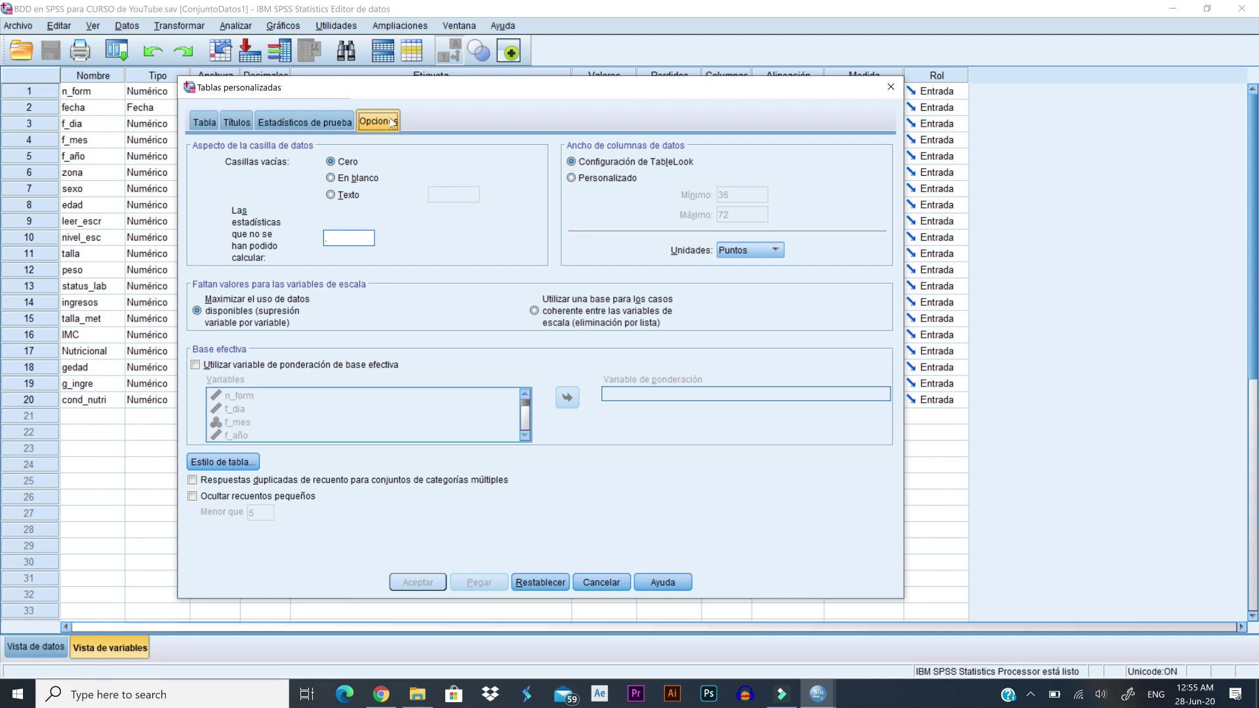
left_click(305, 122)
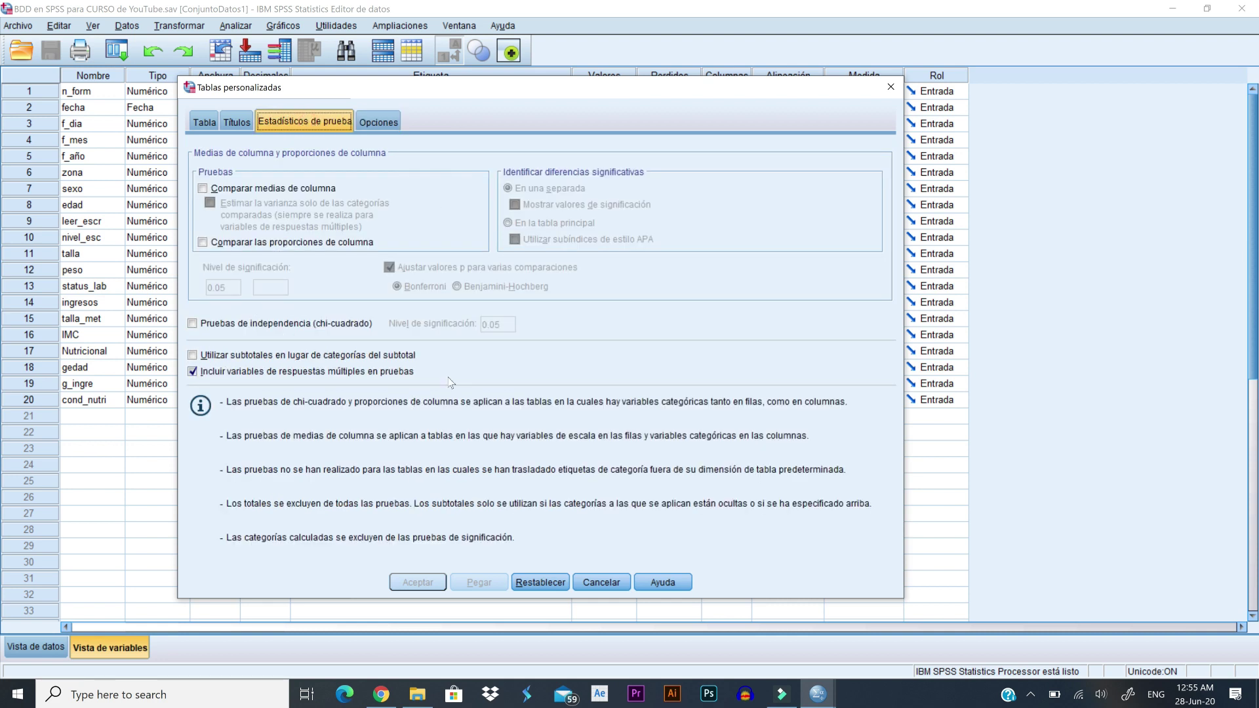
left_click(205, 124)
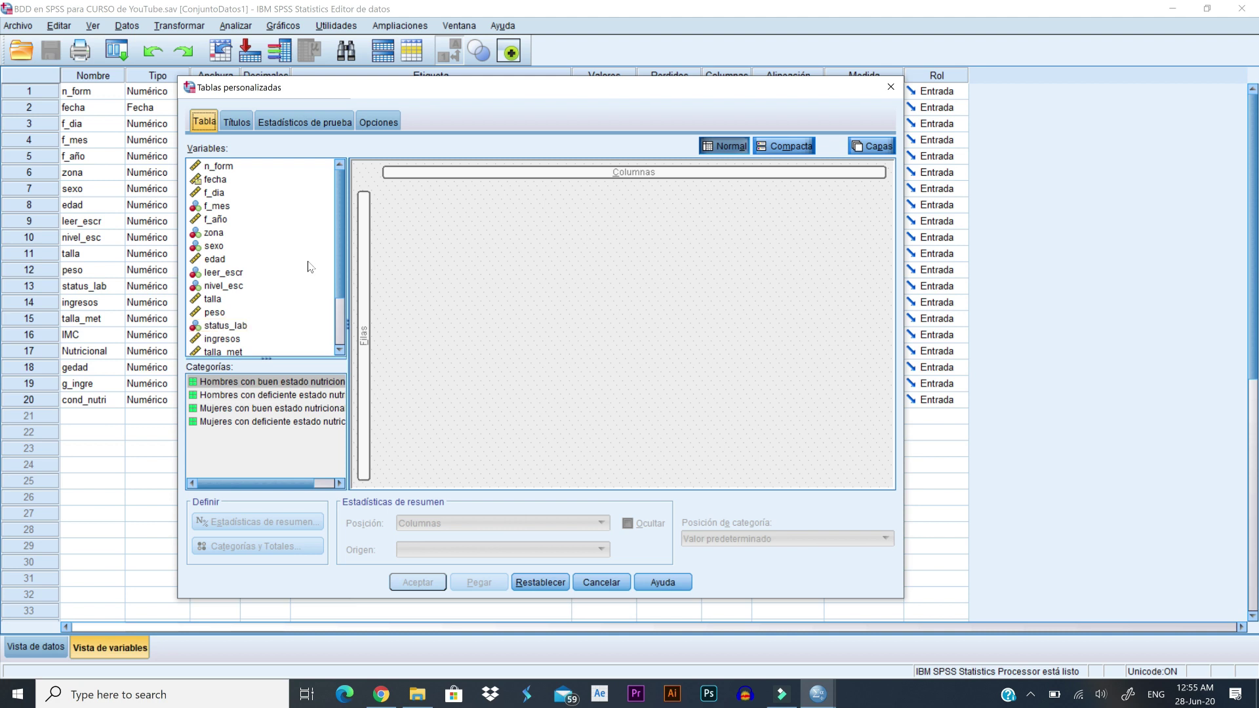
Compare the categories of zona, sexo and cond_nutri before building the table layout.
left_click(198, 237)
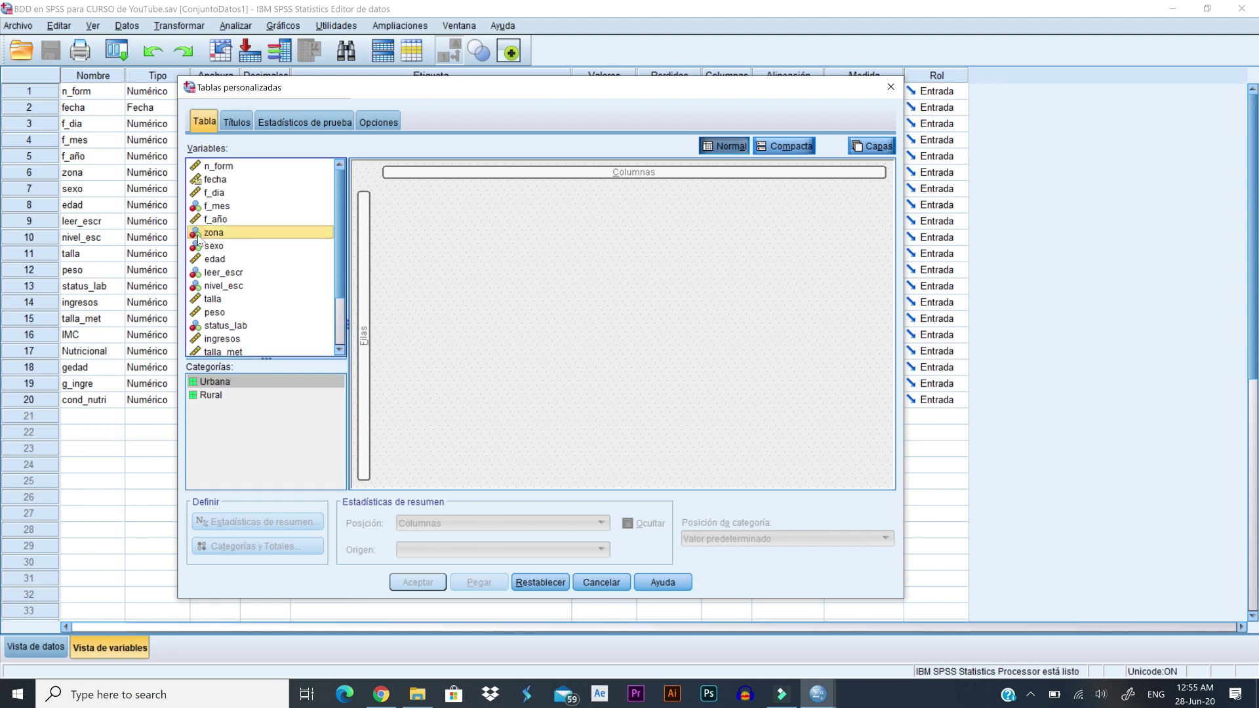
left_click(220, 249)
scroll(220, 252, "down", 2)
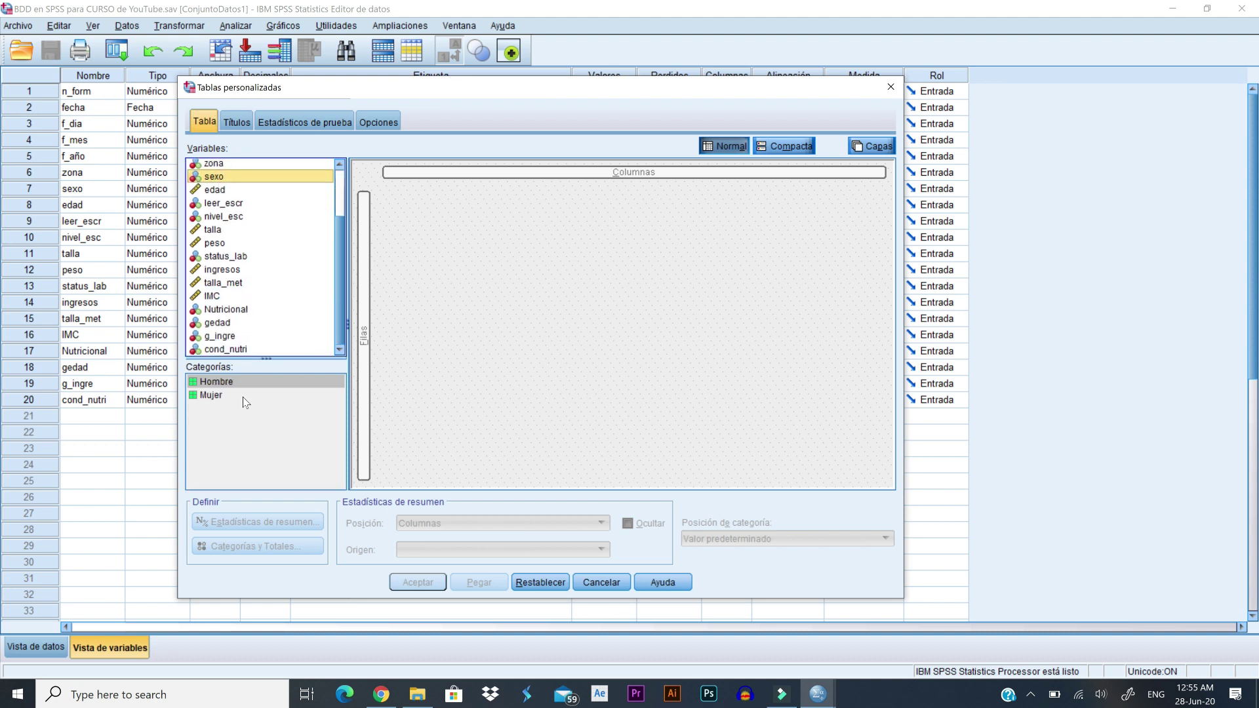
left_click(238, 350)
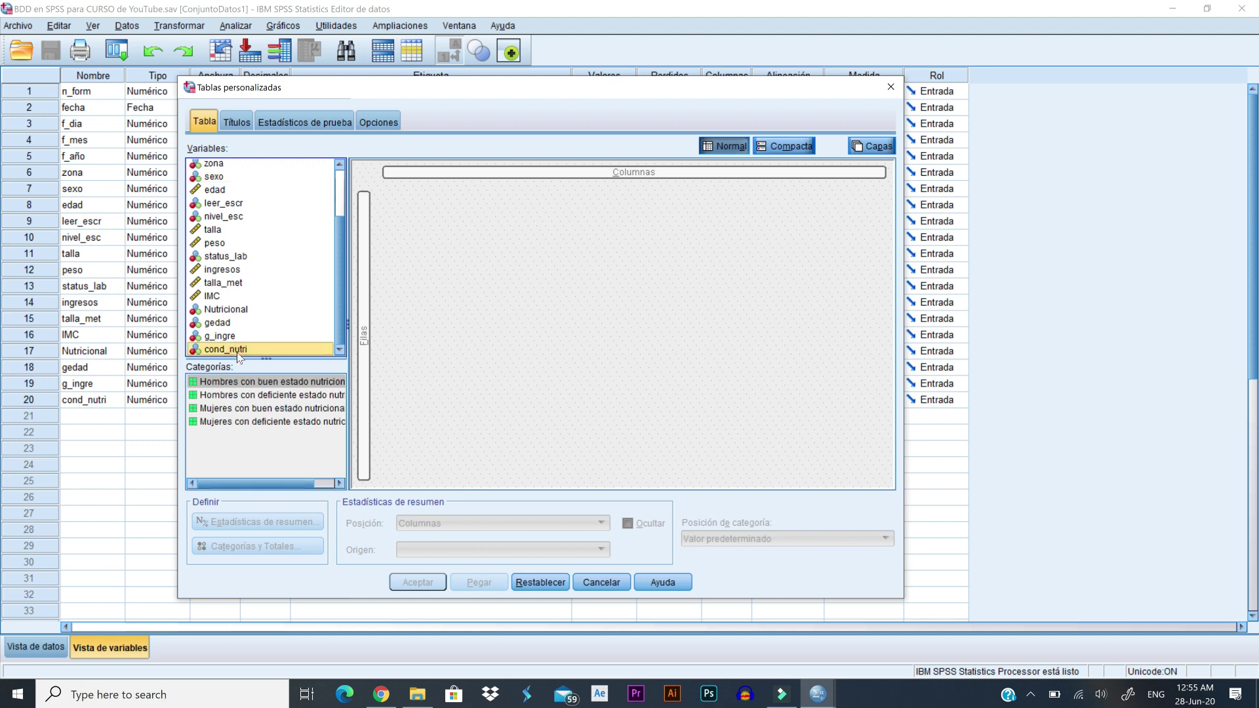
scroll(237, 352, "up", 2)
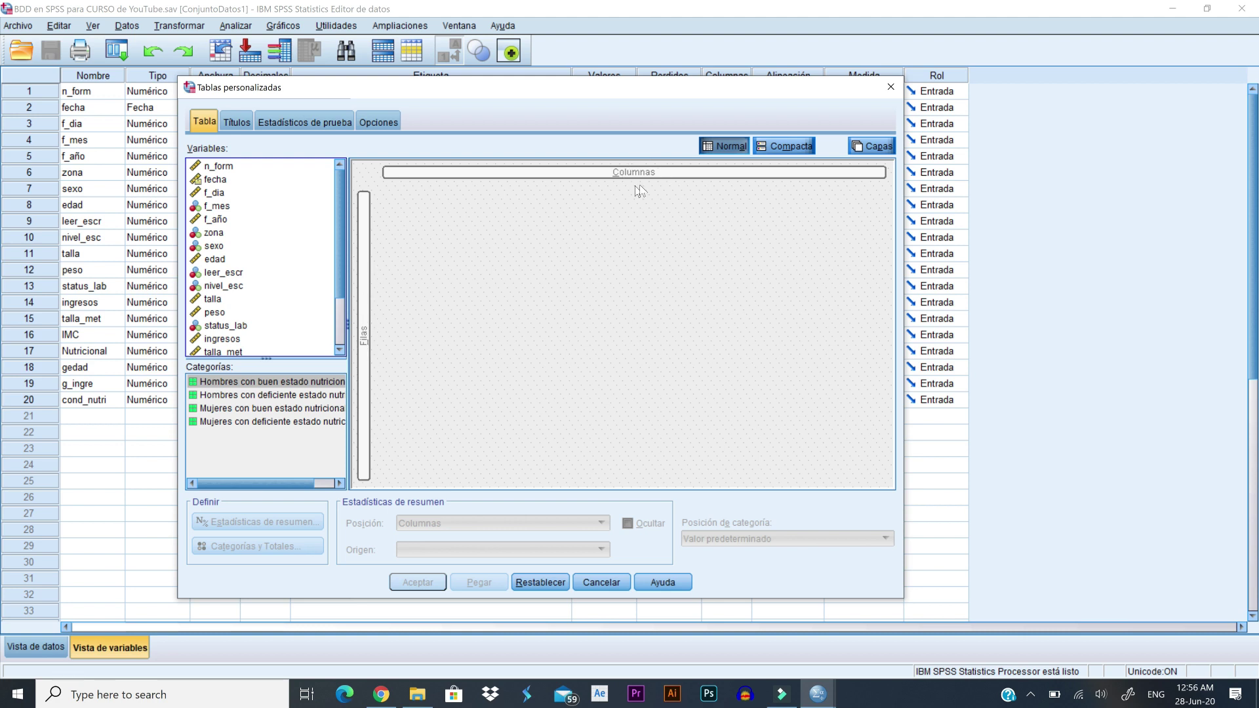
left_click(256, 235)
left_click_drag(256, 235, 367, 269)
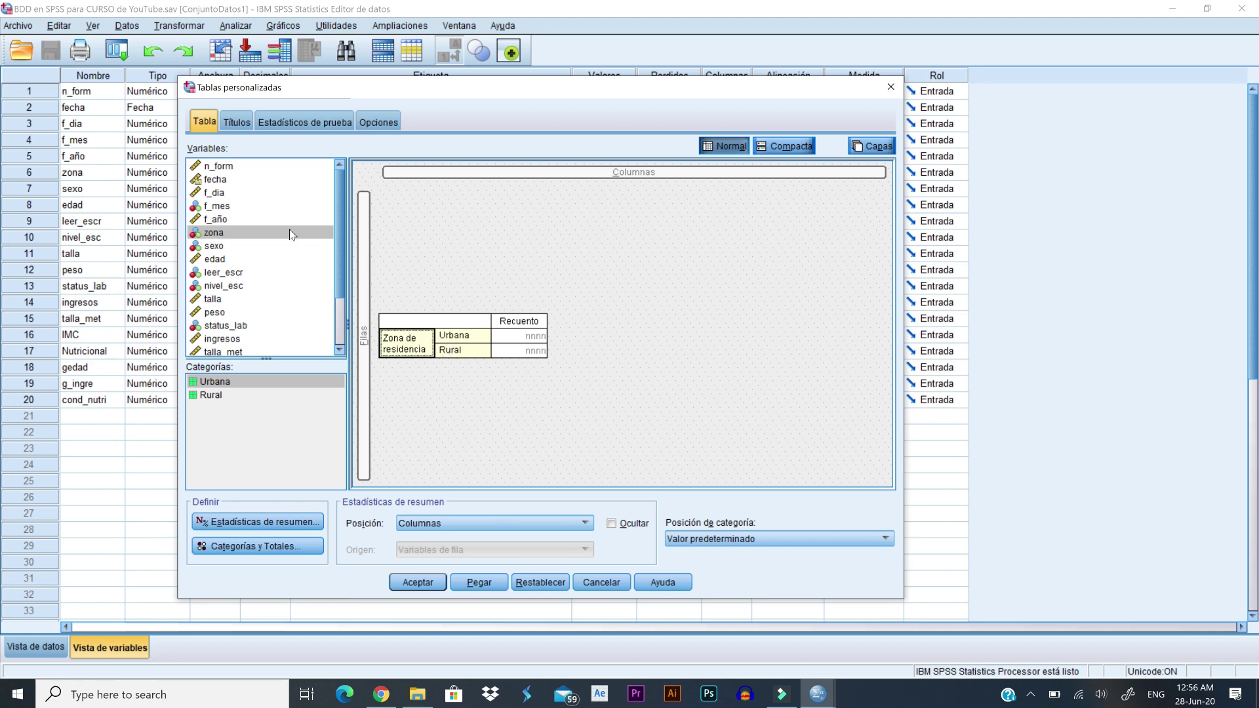
left_click_drag(404, 341, 231, 241)
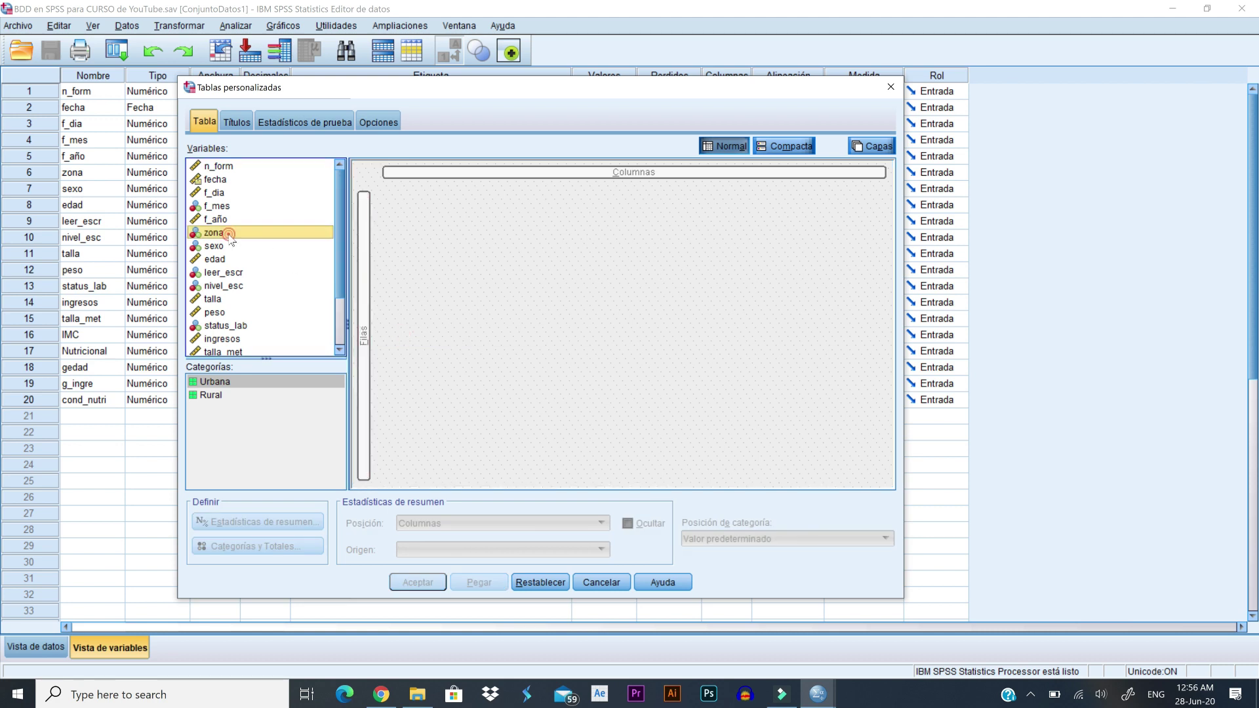
Stack zona, sexo and cond_nutri one below the other as row variables of the custom table.
left_click_drag(309, 238, 368, 280)
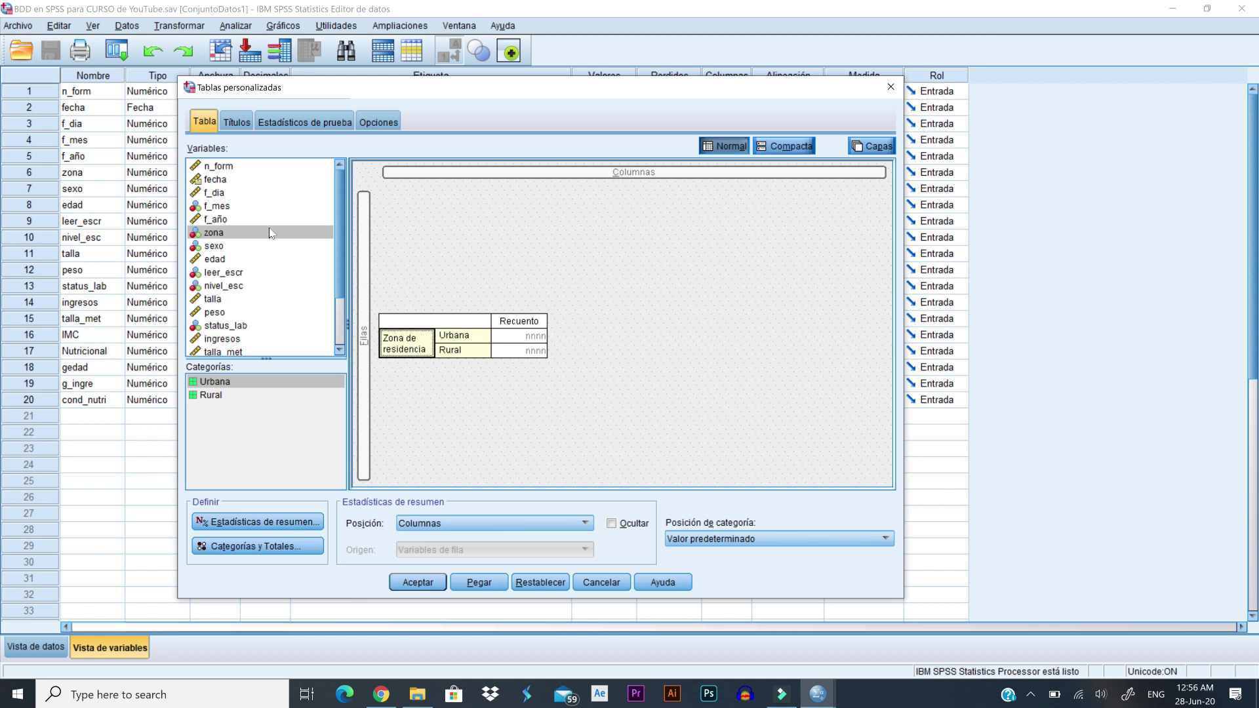
scroll(269, 230, "down", 2)
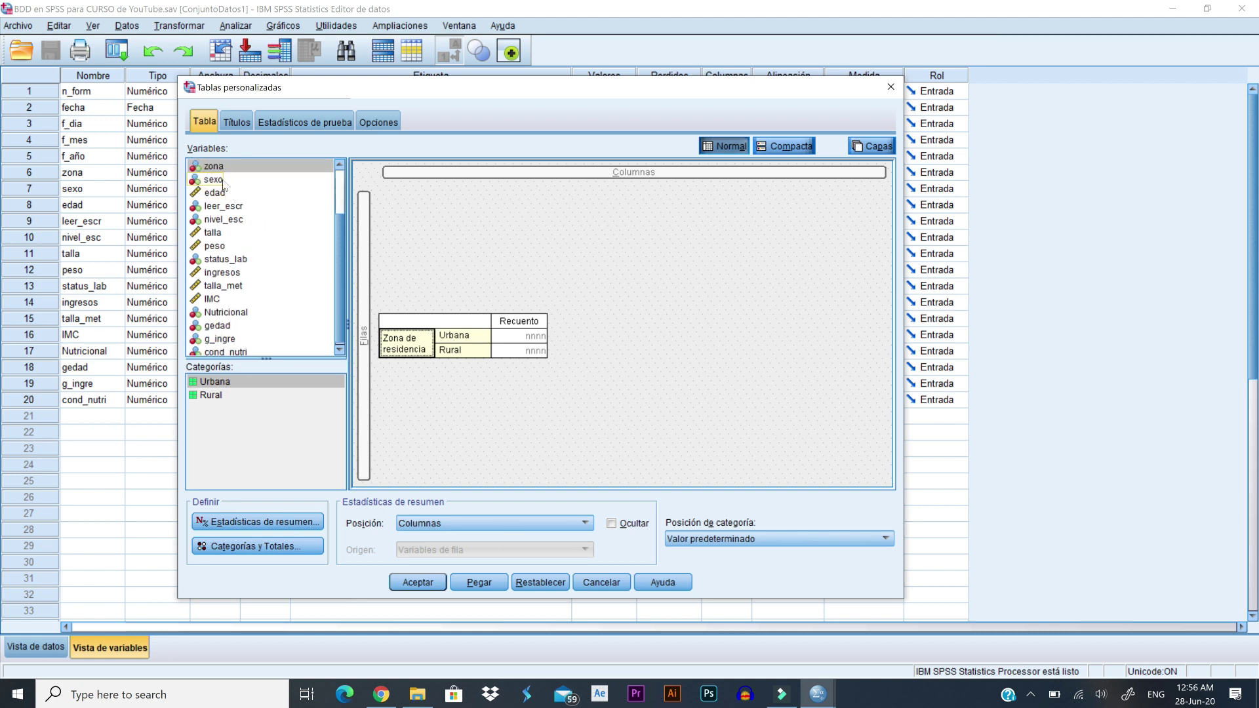
left_click(220, 181)
mouse_move(326, 184)
left_mouse_down()
mouse_move(364, 192)
mouse_move(416, 412)
mouse_move(416, 371)
mouse_move(304, 214)
mouse_move(368, 200)
mouse_move(423, 385)
mouse_move(420, 367)
mouse_move(500, 340)
mouse_move(439, 394)
mouse_move(446, 375)
left_mouse_up()
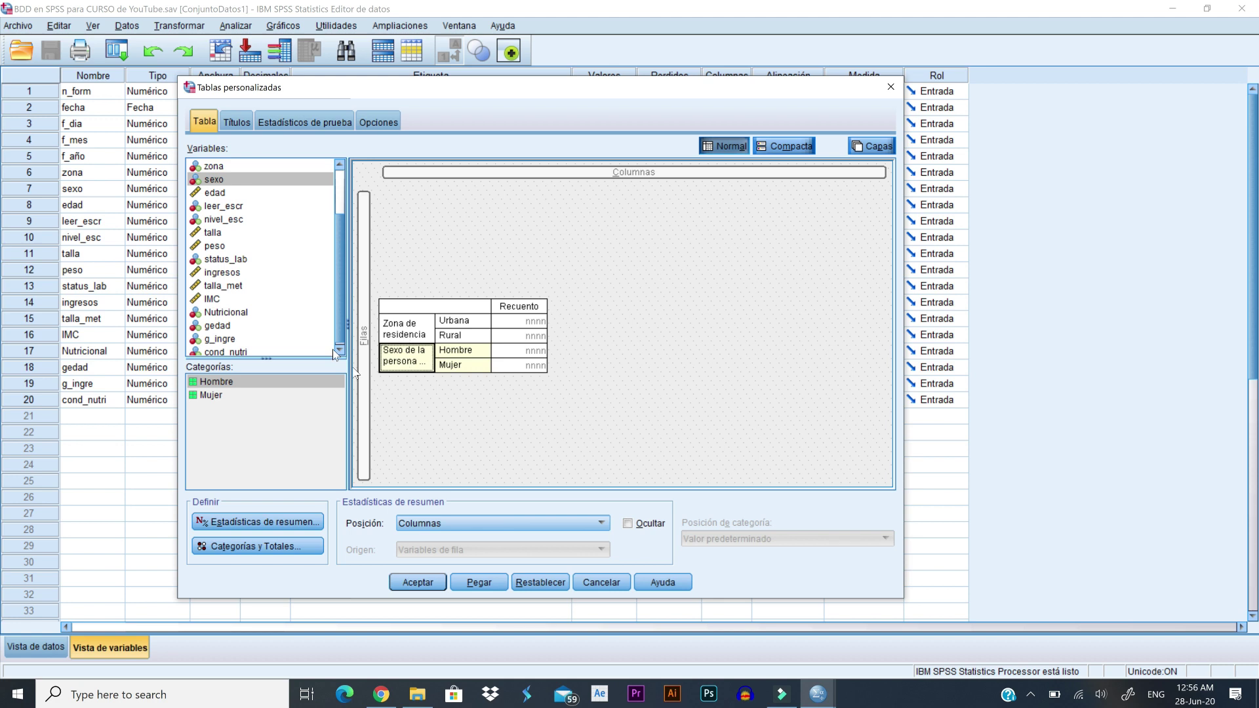
scroll(240, 269, "down", 1)
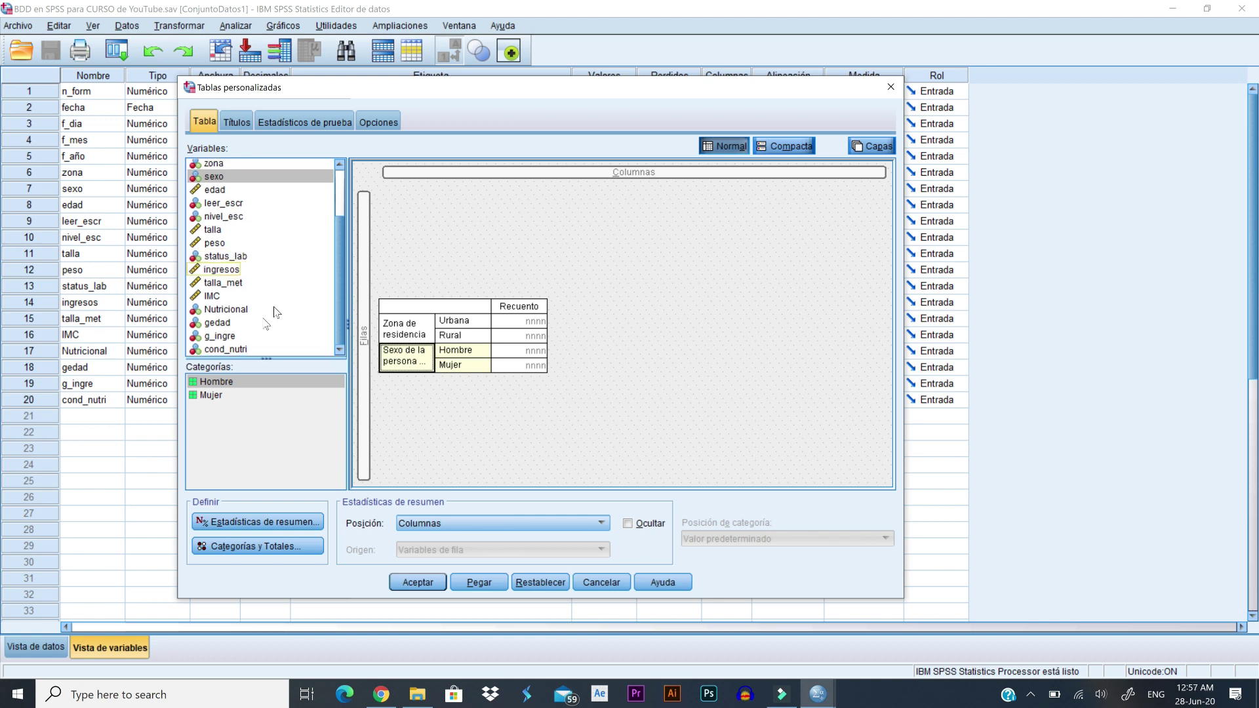
left_click(233, 350)
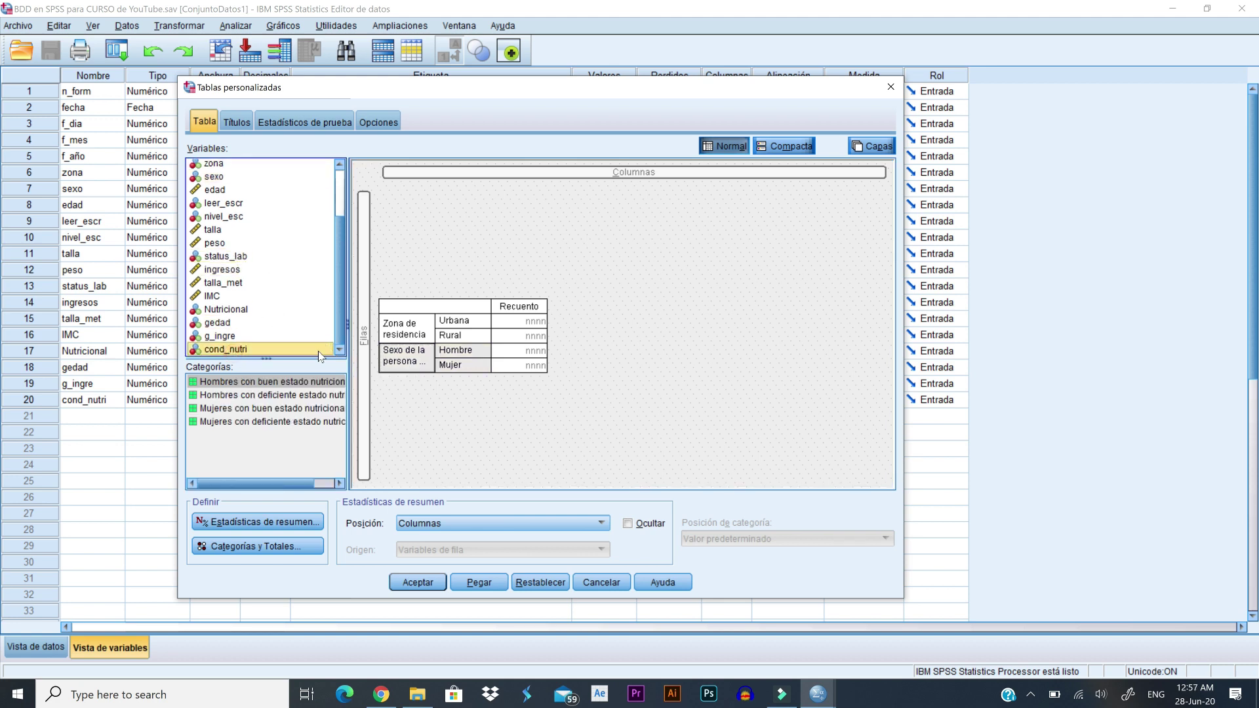
left_click_drag(312, 349, 427, 382)
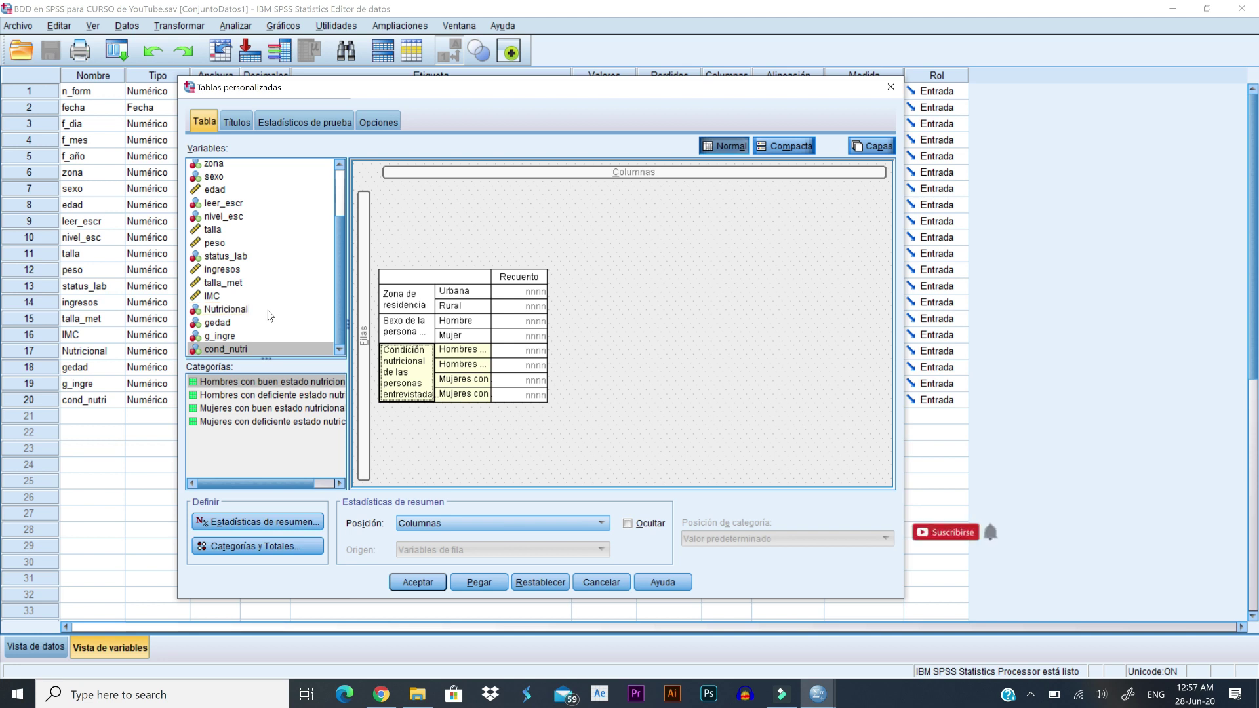
Place ingresos as the column variable of the custom table and look through its available summary statistics.
left_click(229, 269)
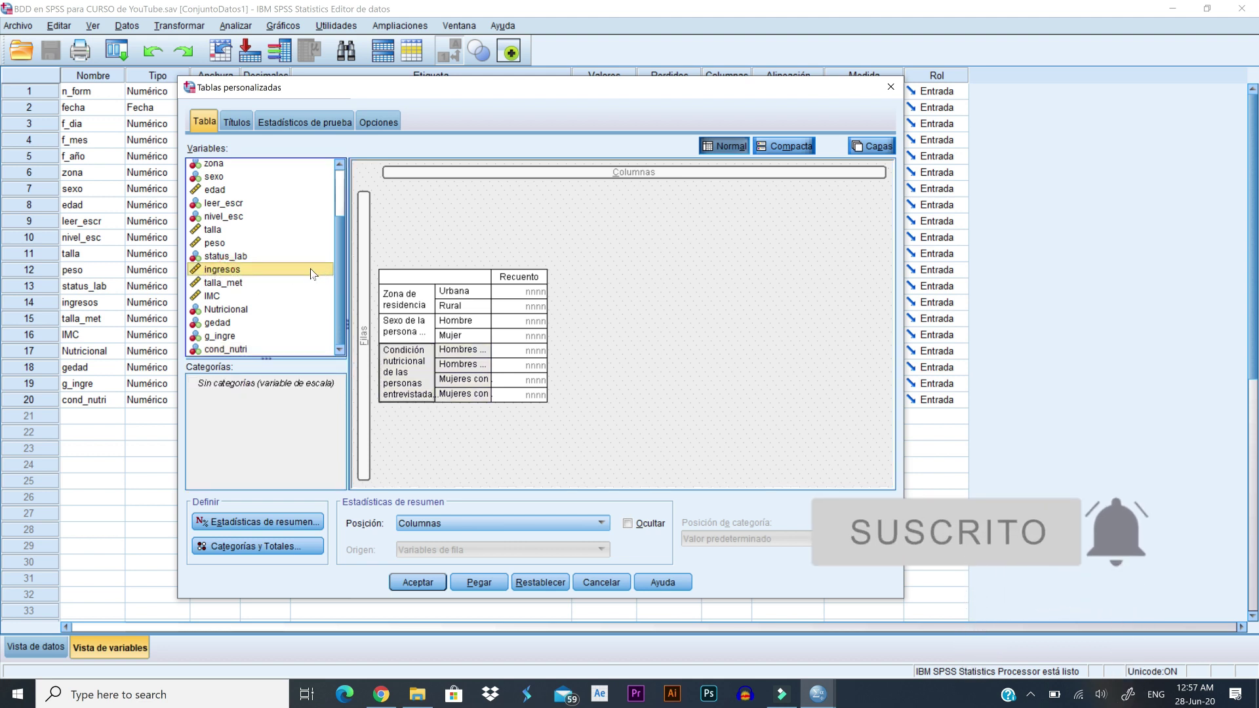
left_click_drag(305, 272, 607, 184)
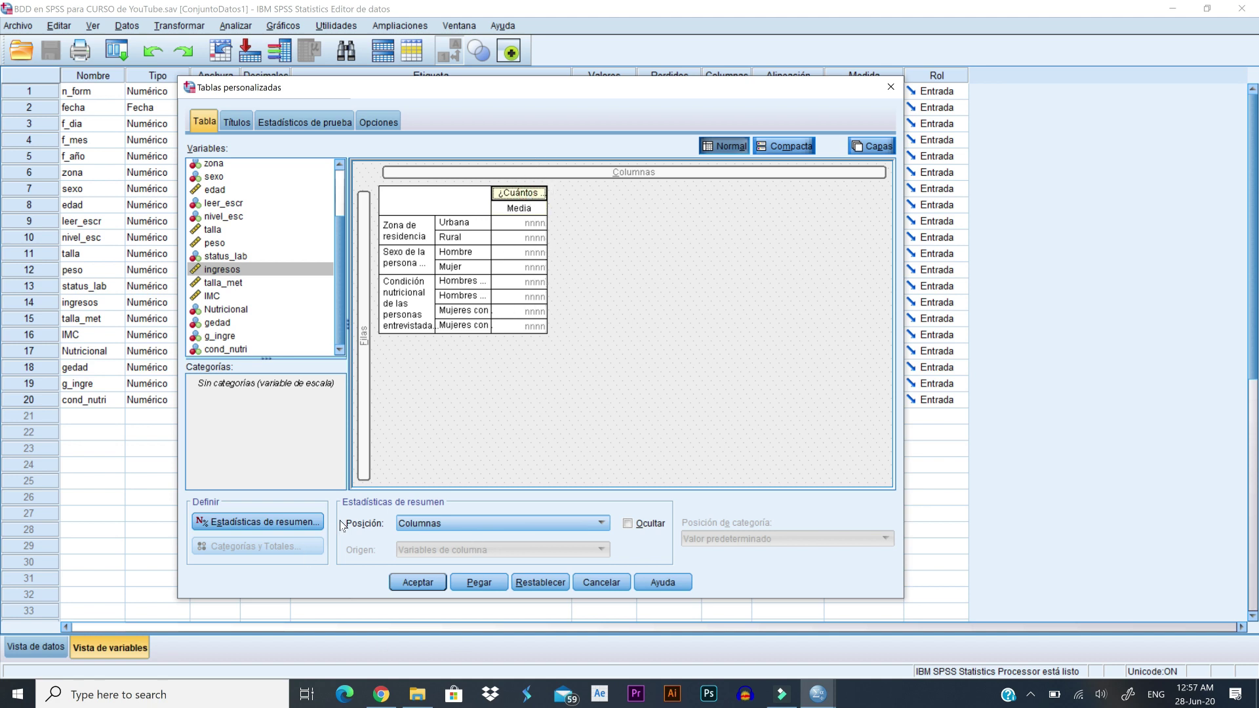
left_click(265, 523)
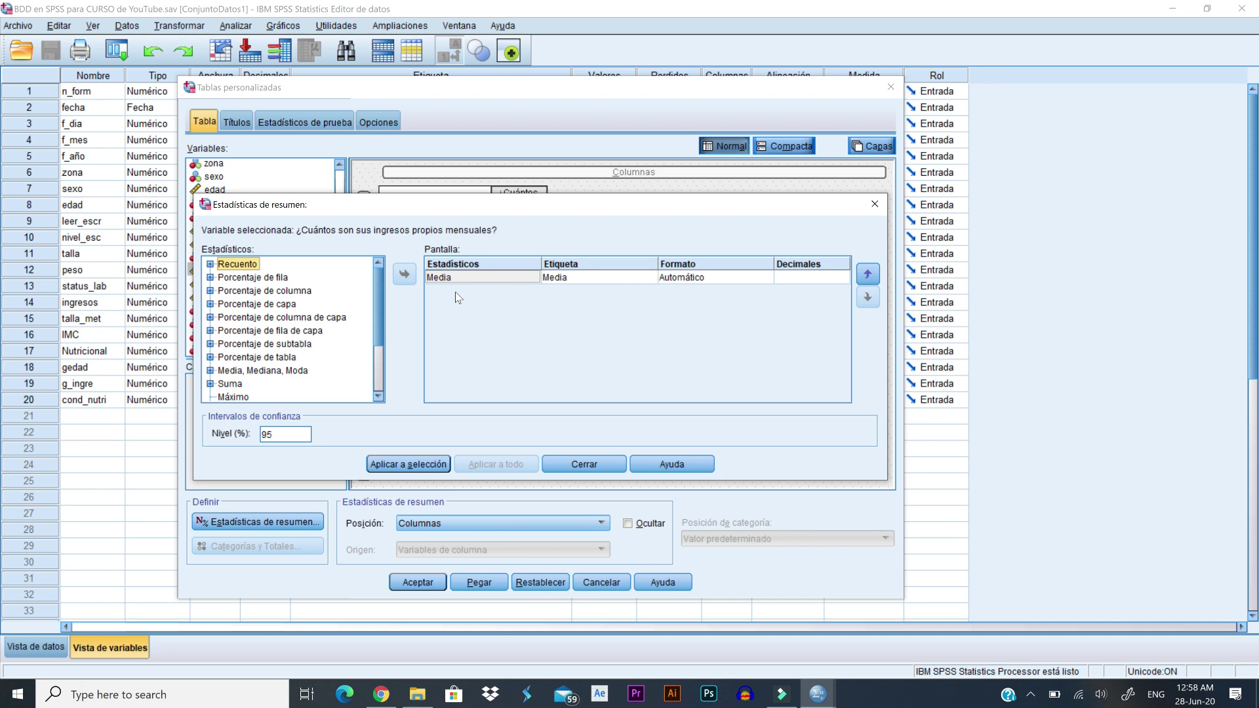
scroll(274, 387, "down", 1)
scroll(275, 387, "down", 1)
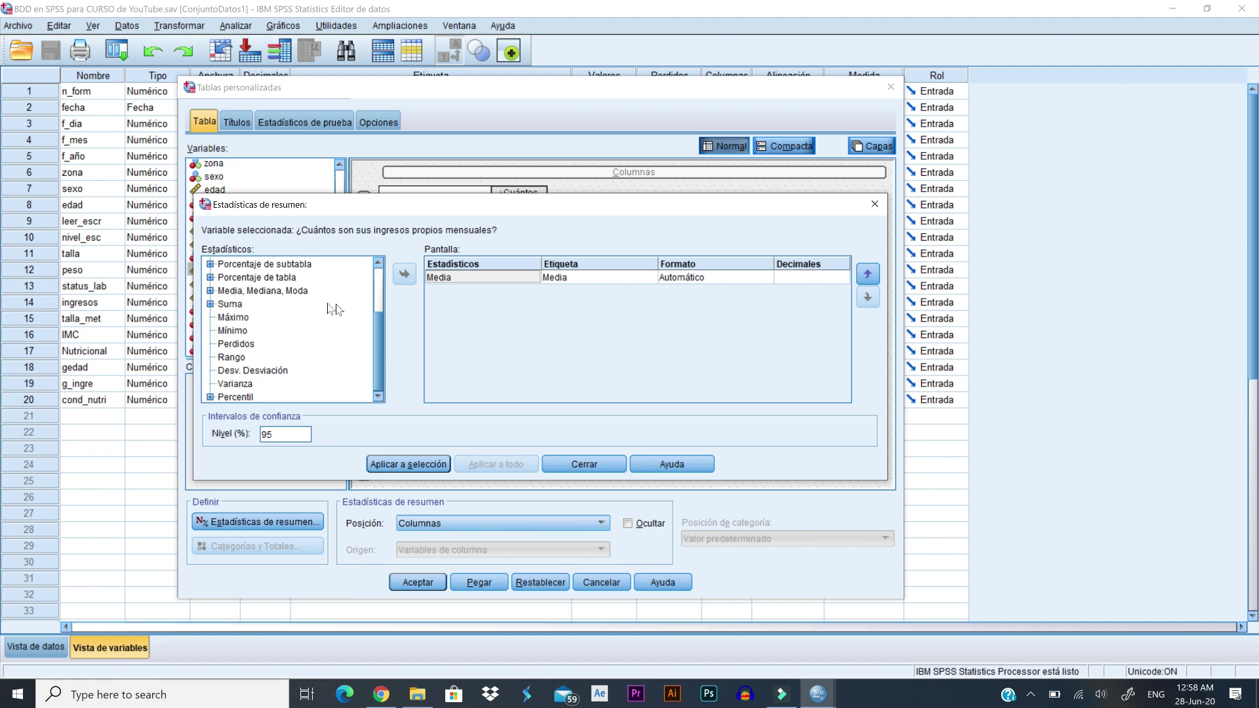
scroll(328, 303, "up", 2)
scroll(328, 303, "down", 2)
scroll(328, 303, "up", 2)
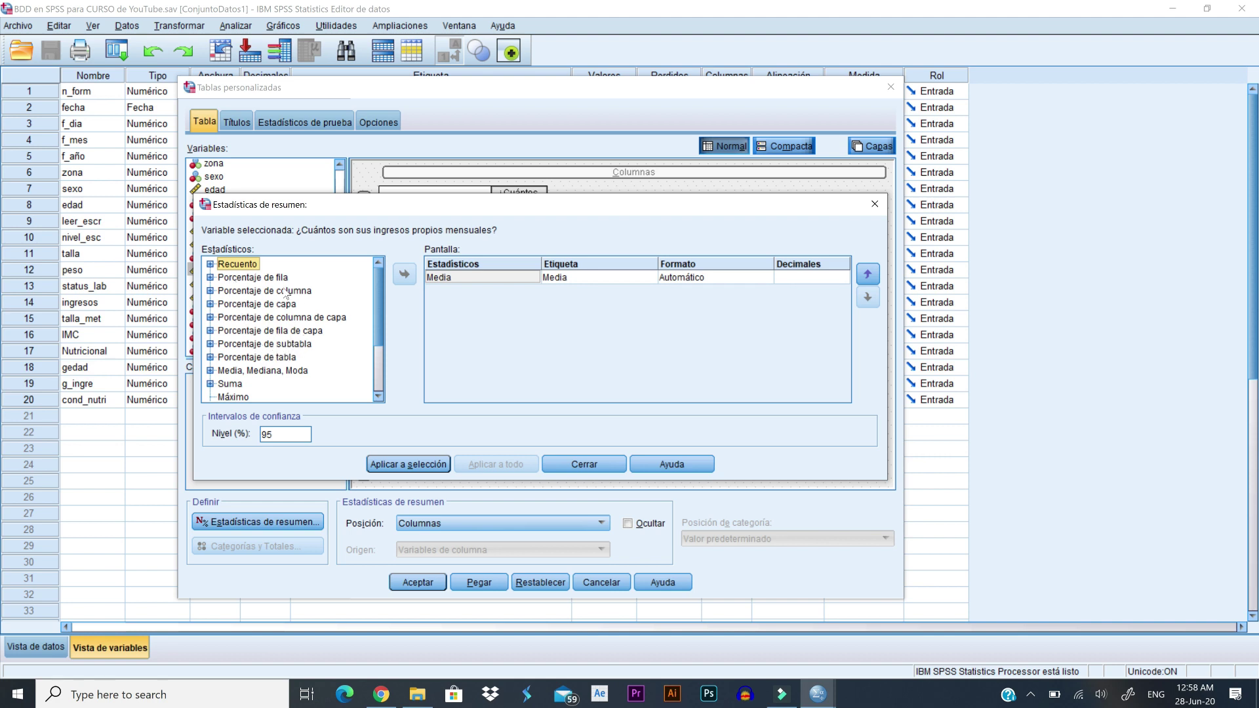
scroll(292, 337, "down", 6)
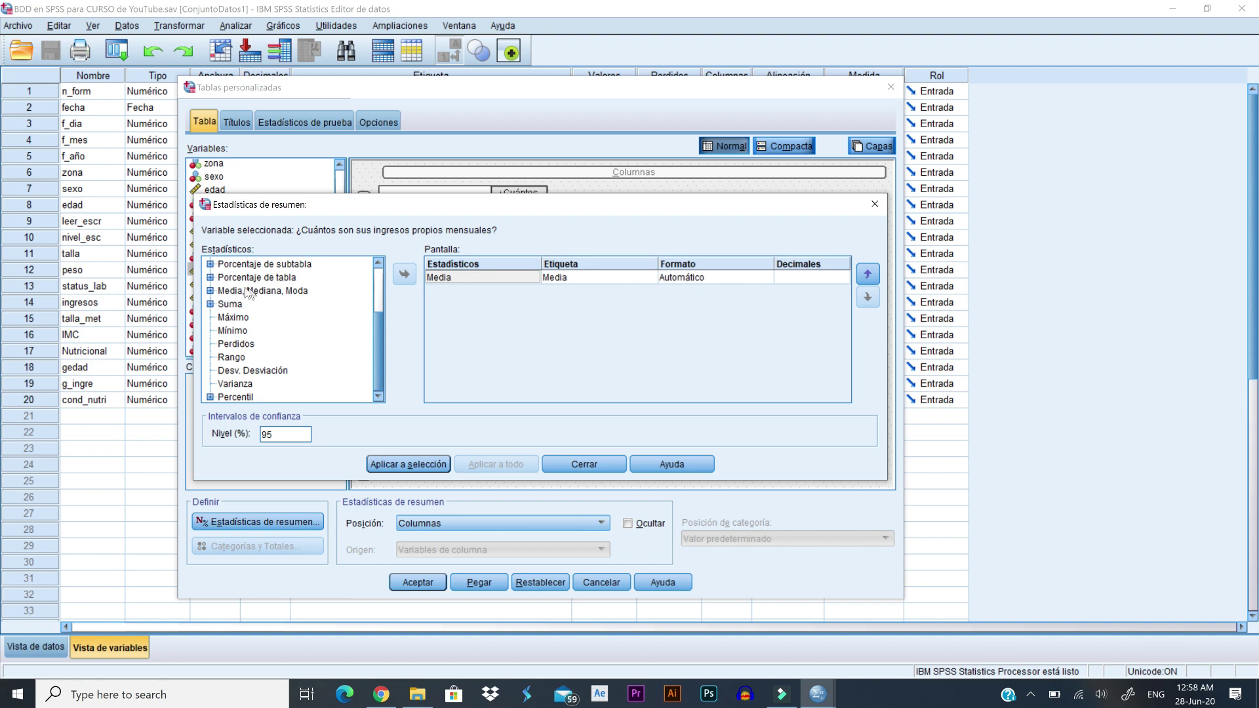
Add Mediana to the summary statistics of ingresos and apply it to the selected variable.
left_click(211, 290)
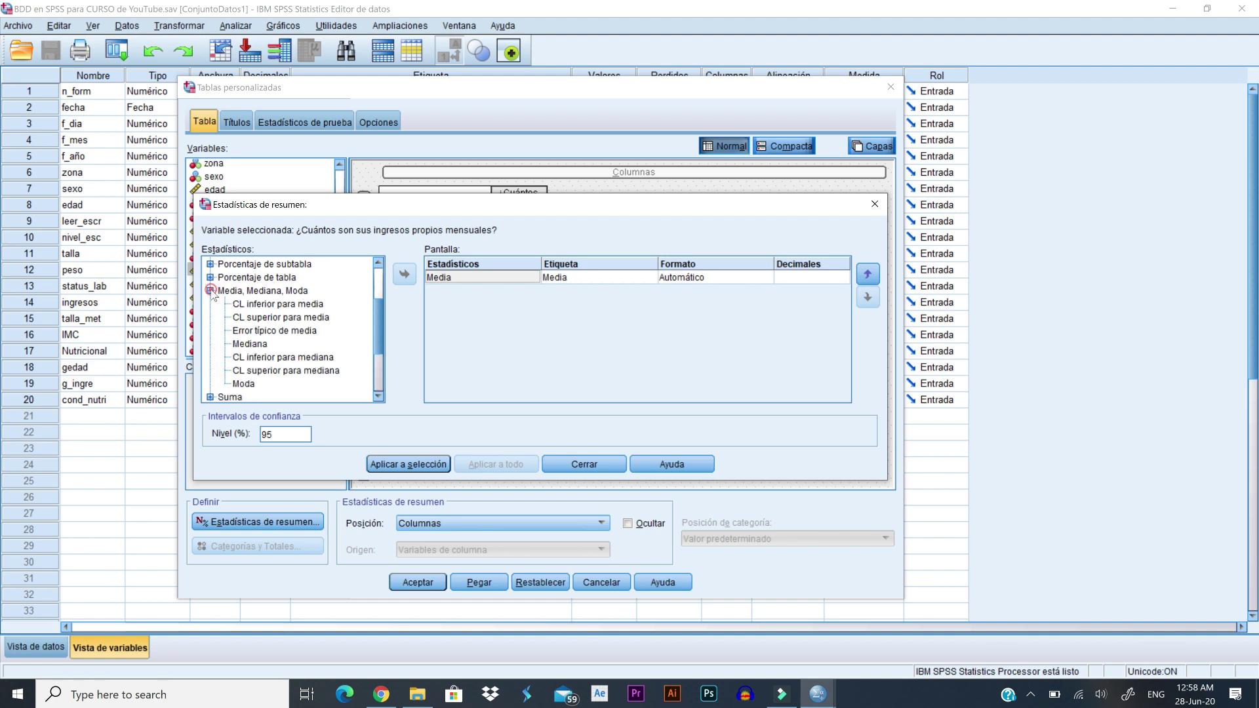
left_click(249, 344)
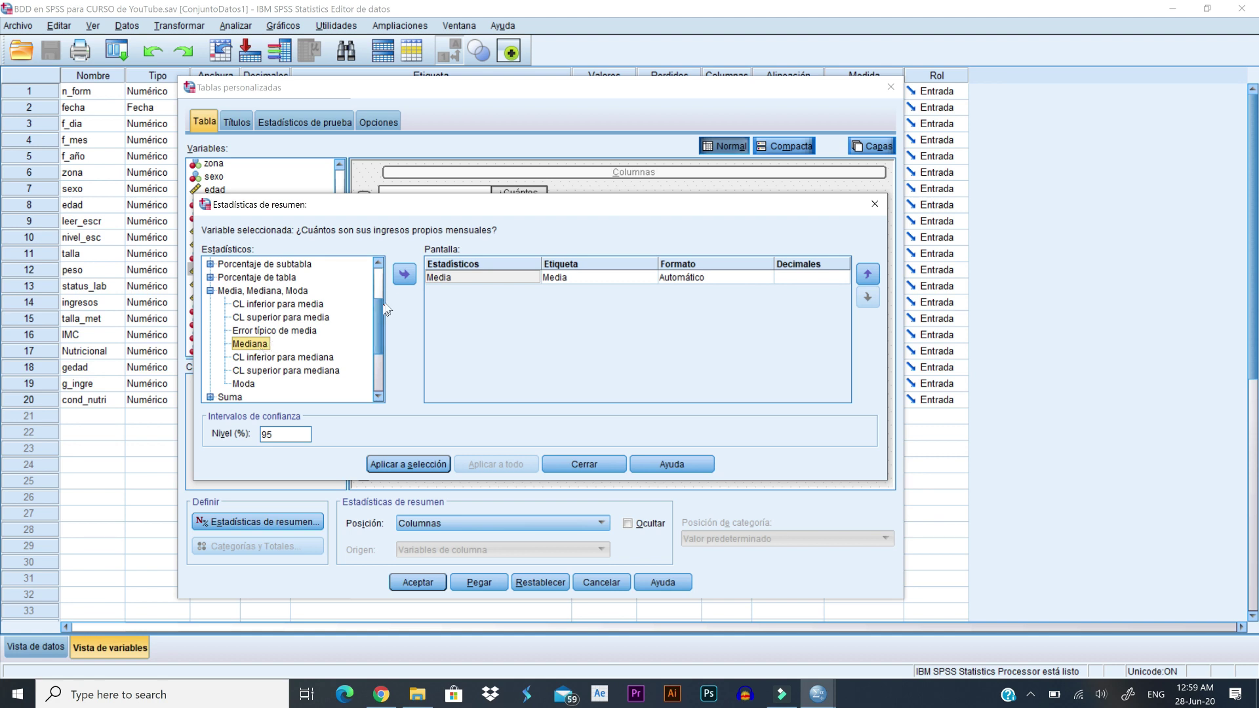
left_click(405, 276)
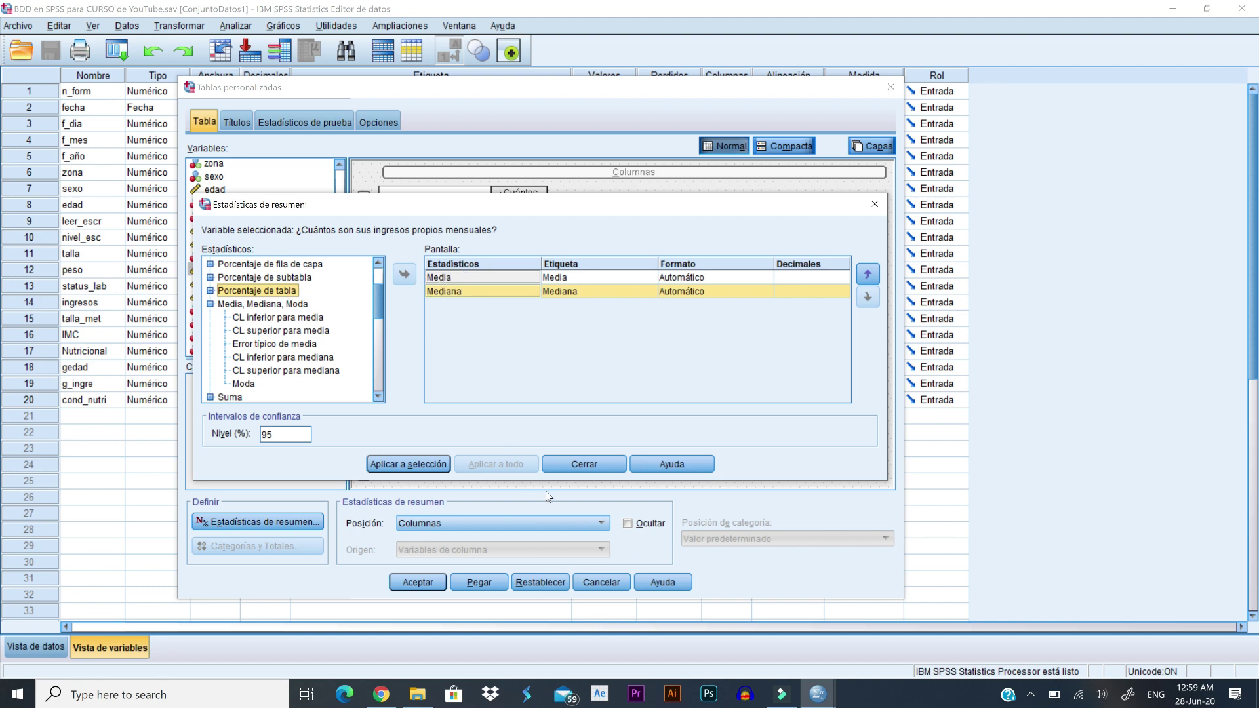
left_click(411, 467)
left_click(412, 465)
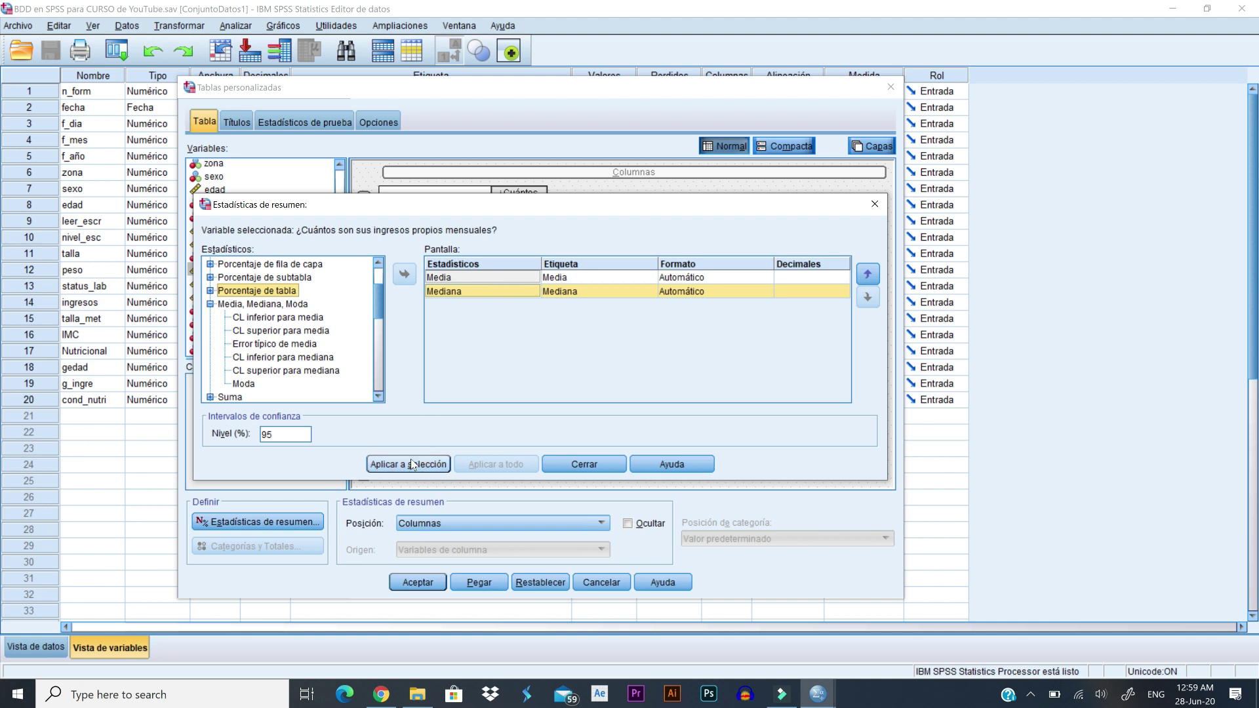
left_click(411, 465)
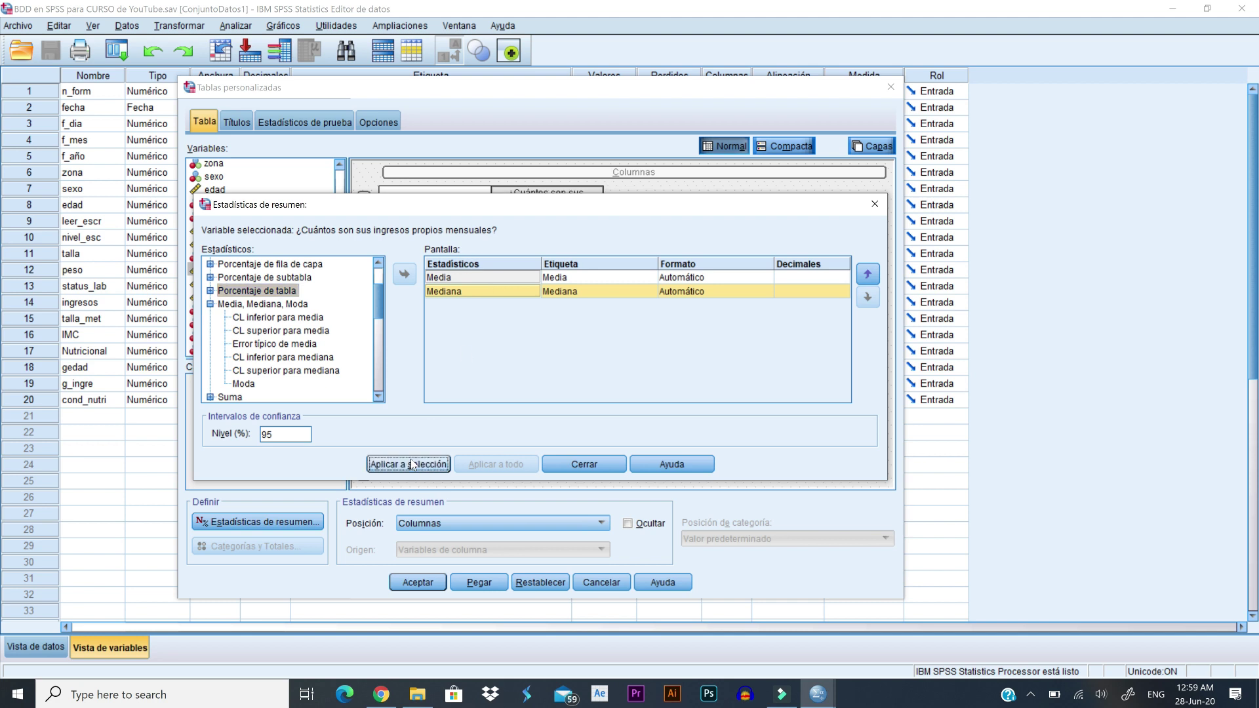
left_click(584, 465)
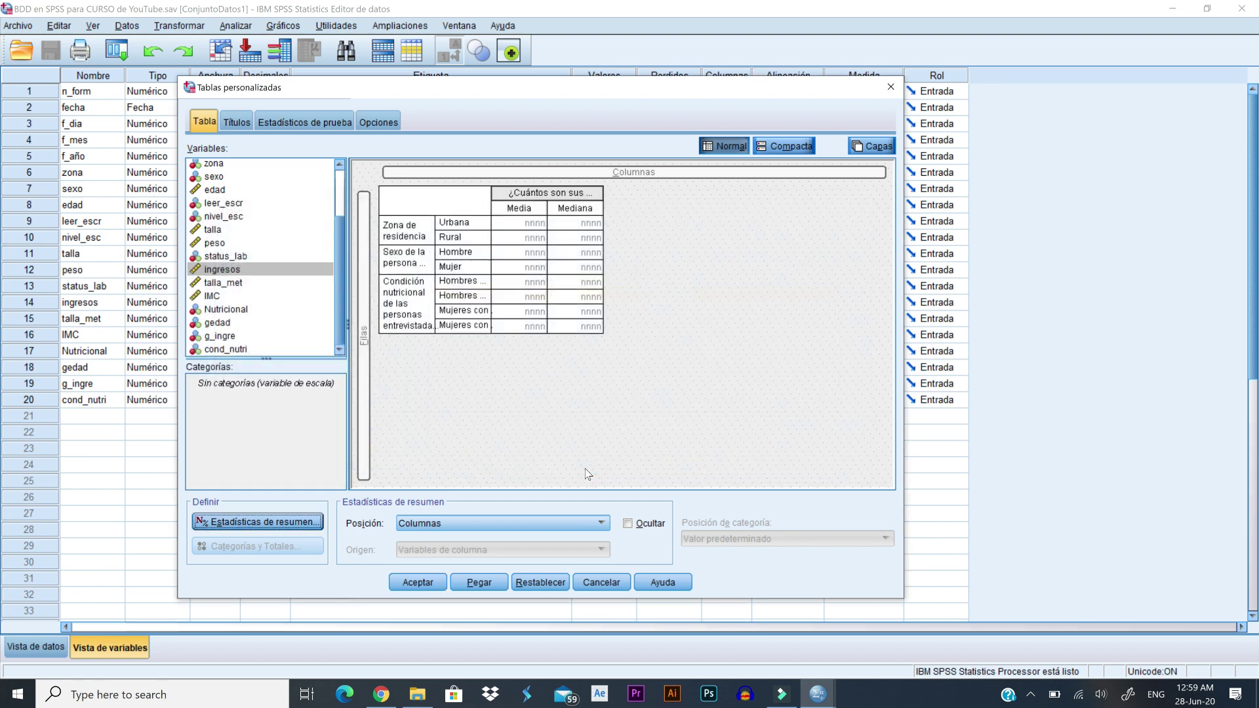
Give zona a Total shown above its categories and leave out empty categories.
left_click(425, 232)
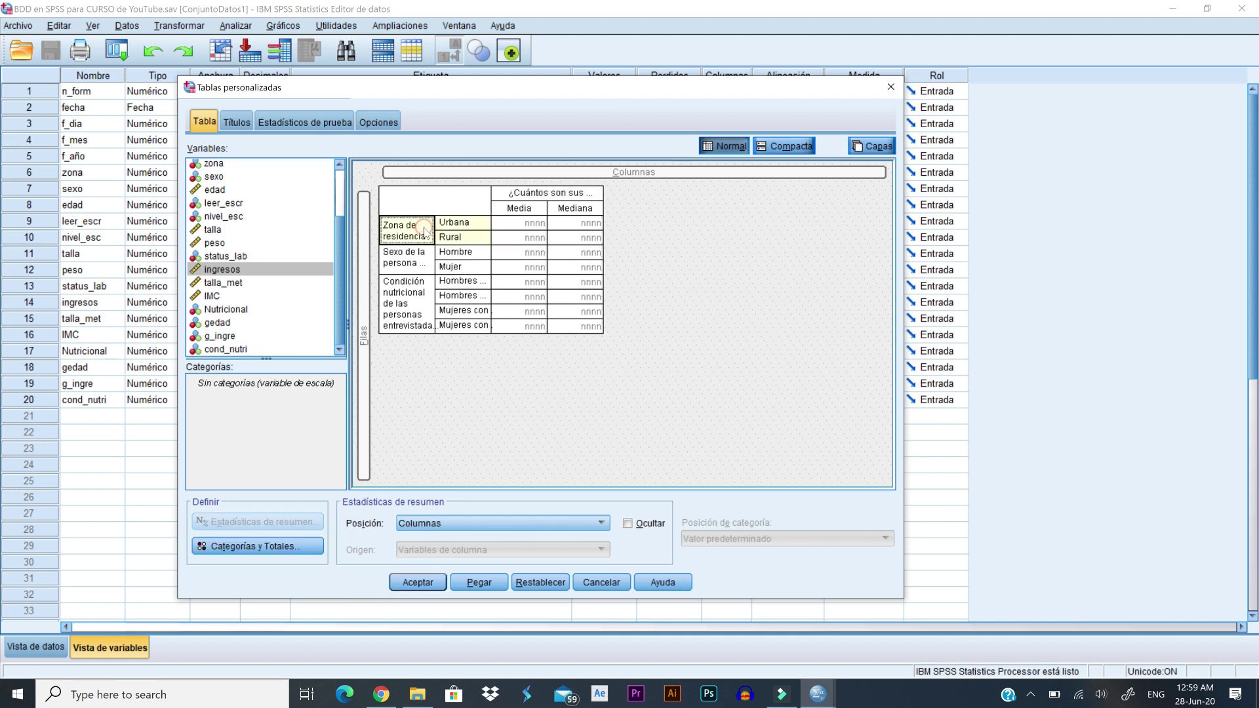
left_click(259, 544)
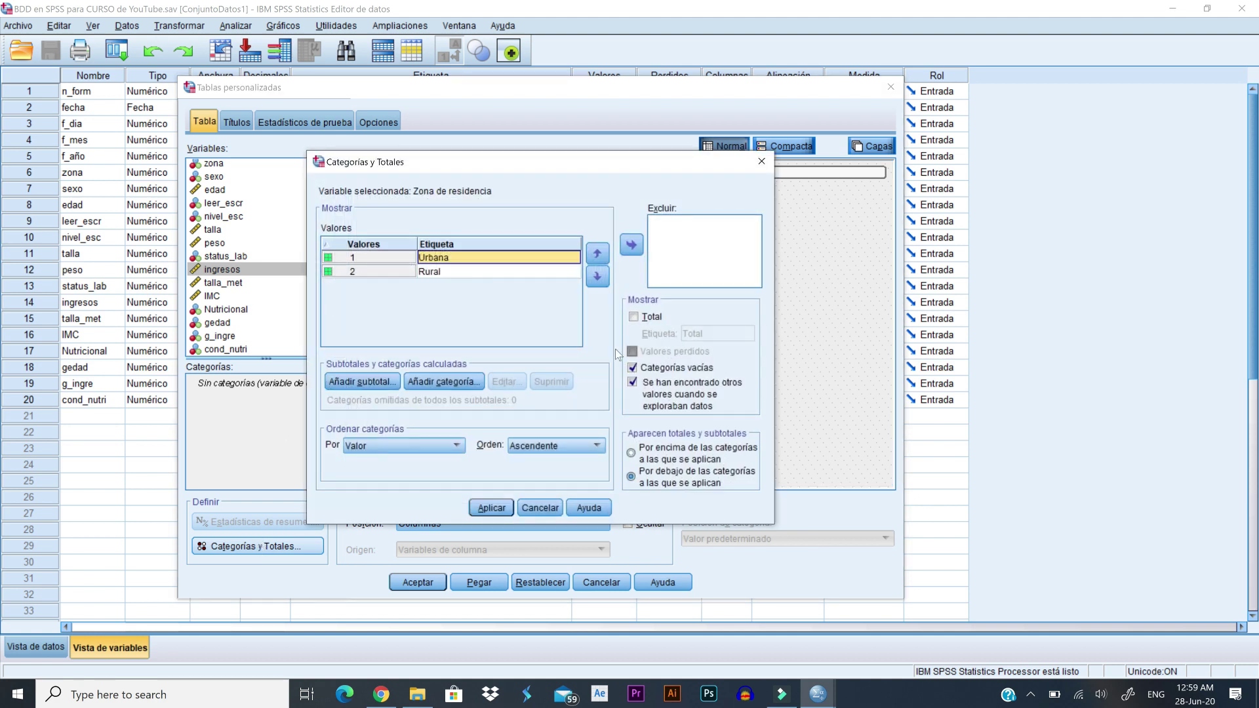
left_click(651, 318)
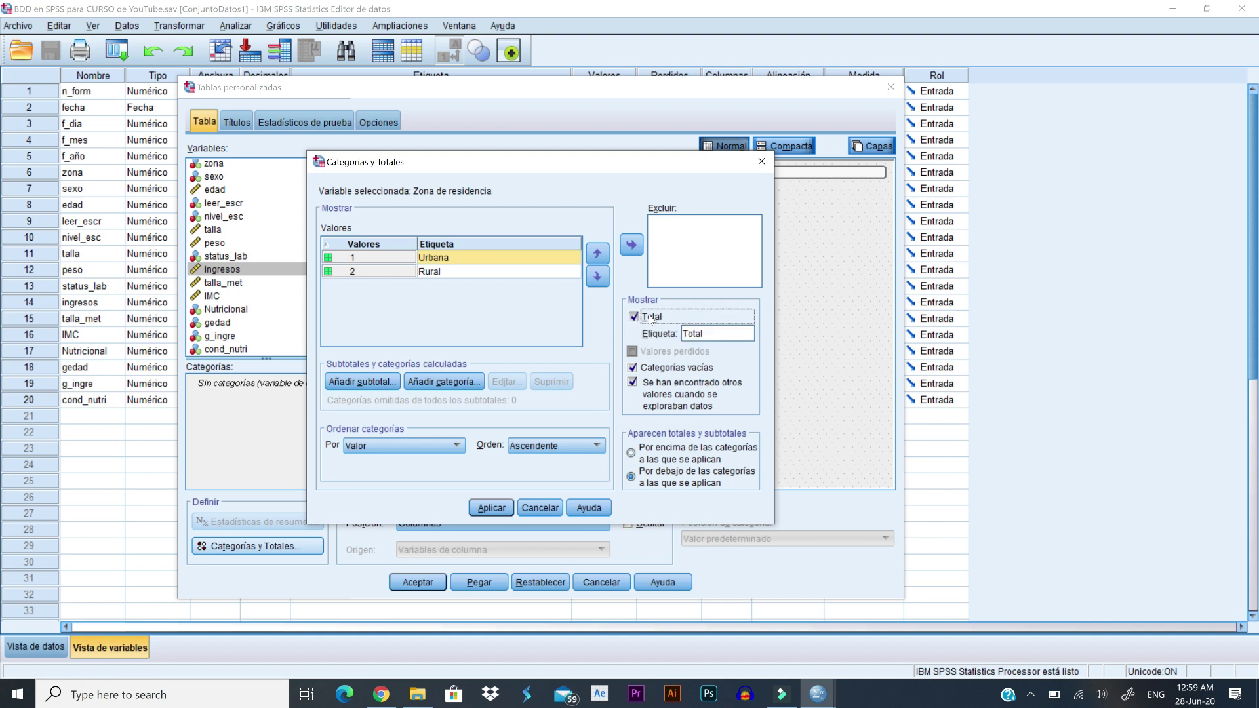
left_click(651, 369)
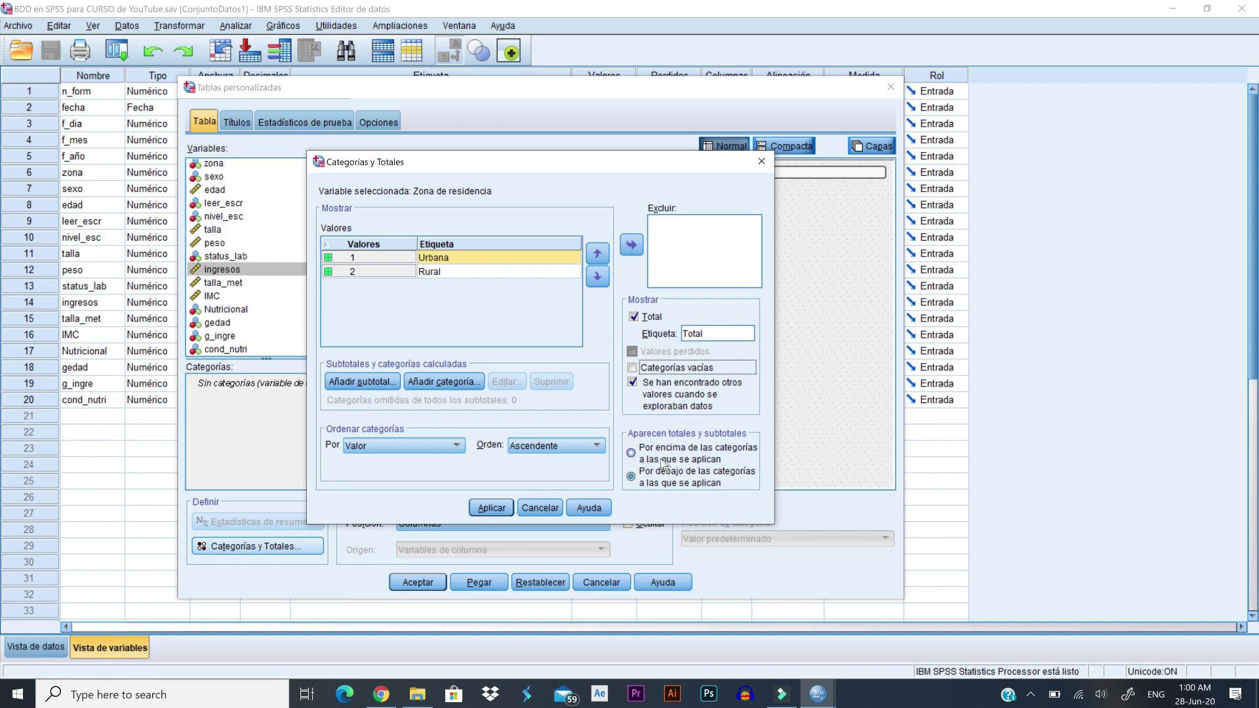
left_click_drag(598, 168, 720, 337)
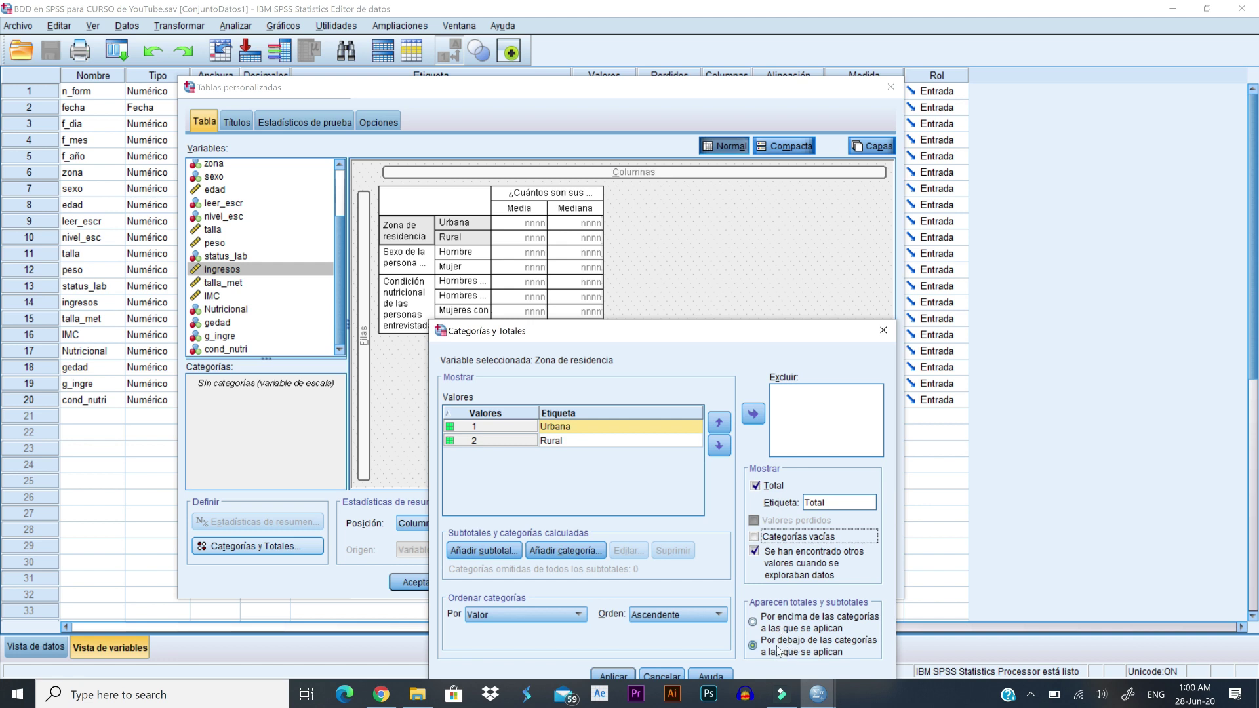
left_click_drag(678, 340, 897, 157)
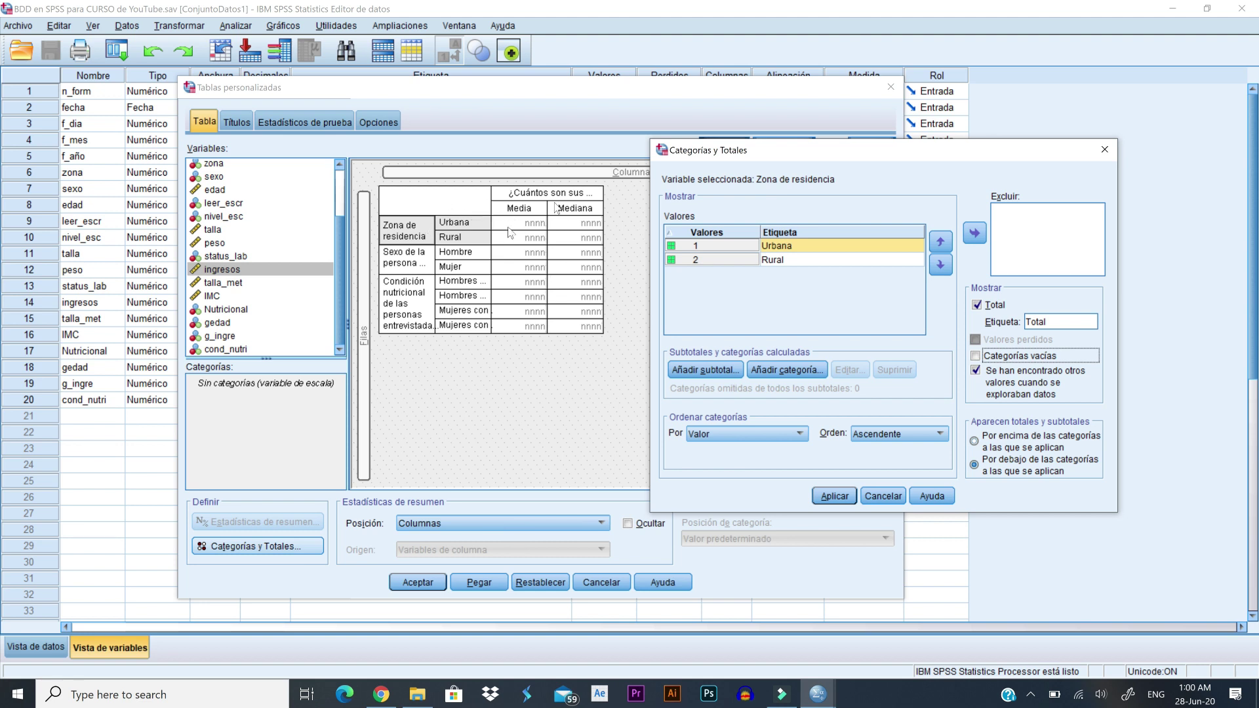
left_click(997, 448)
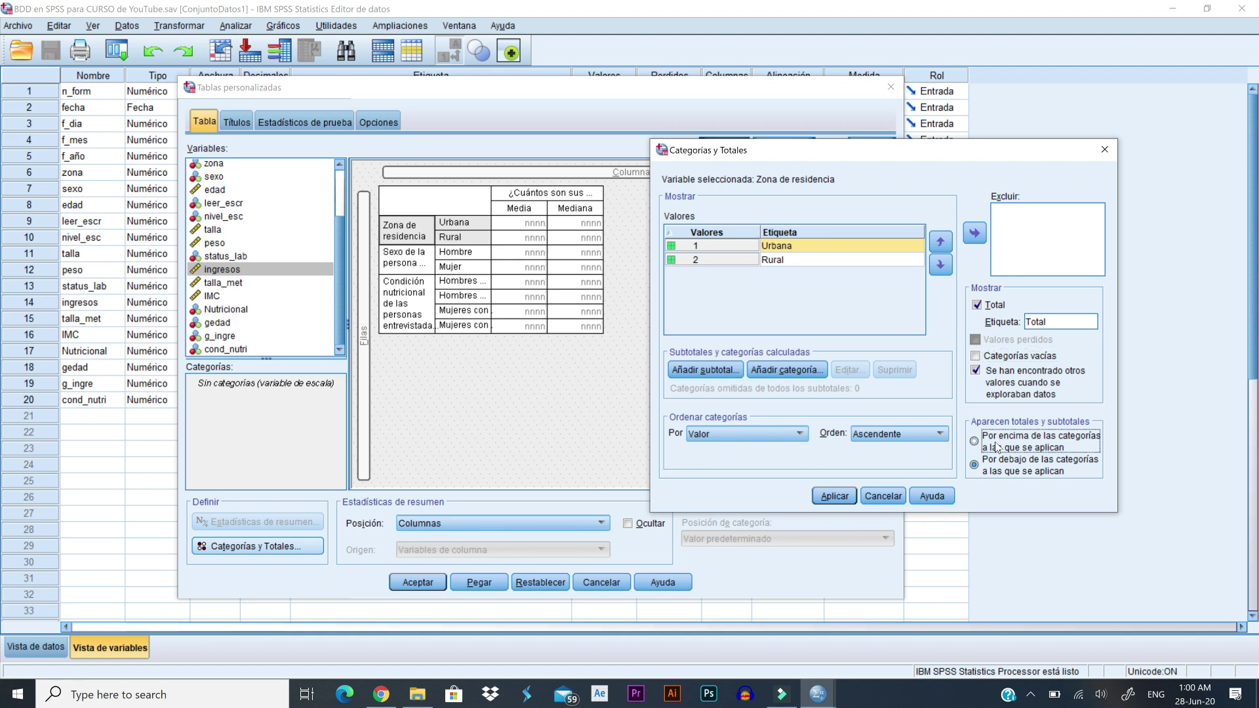
left_click(834, 496)
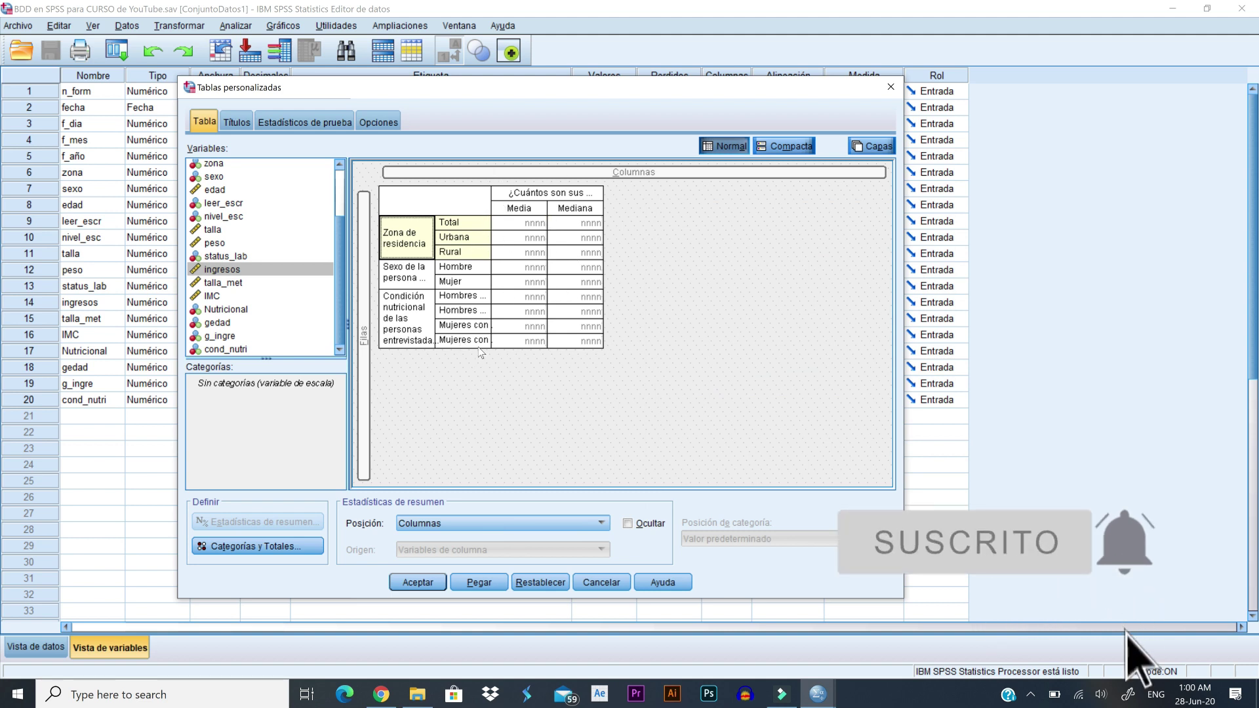
Generate the custom table and examine it enlarged in the print preview.
left_click(417, 583)
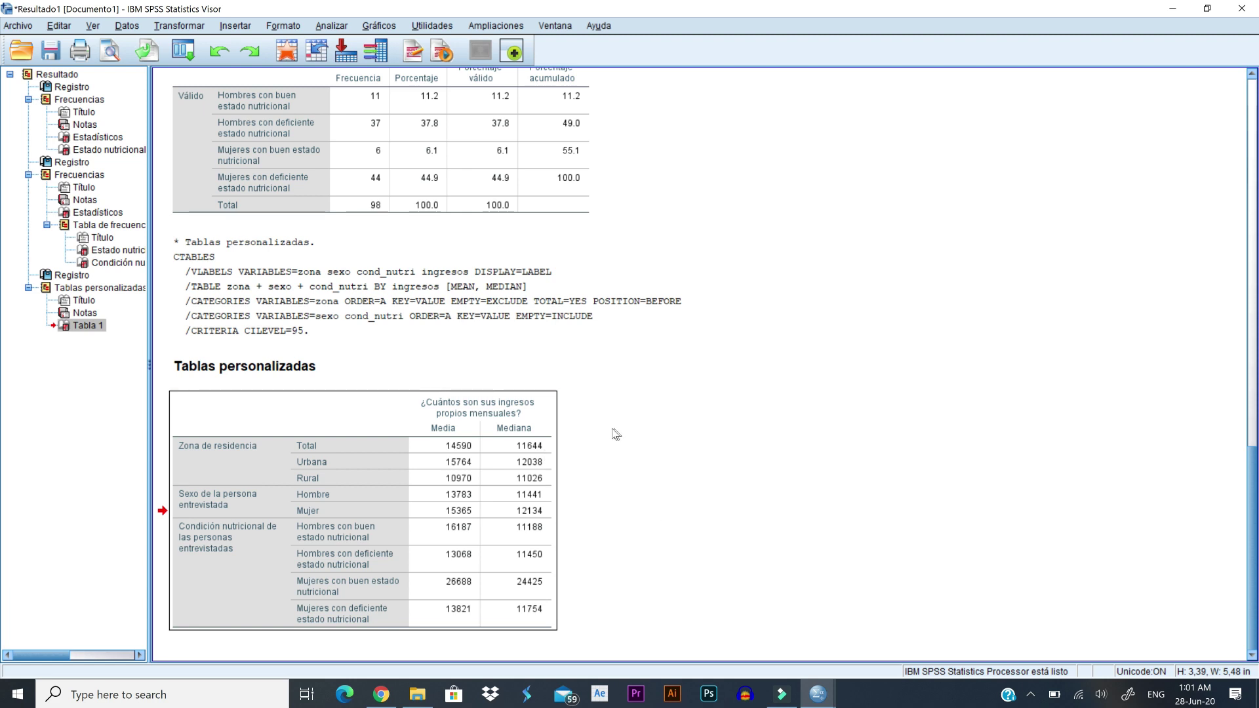
left_click(377, 411)
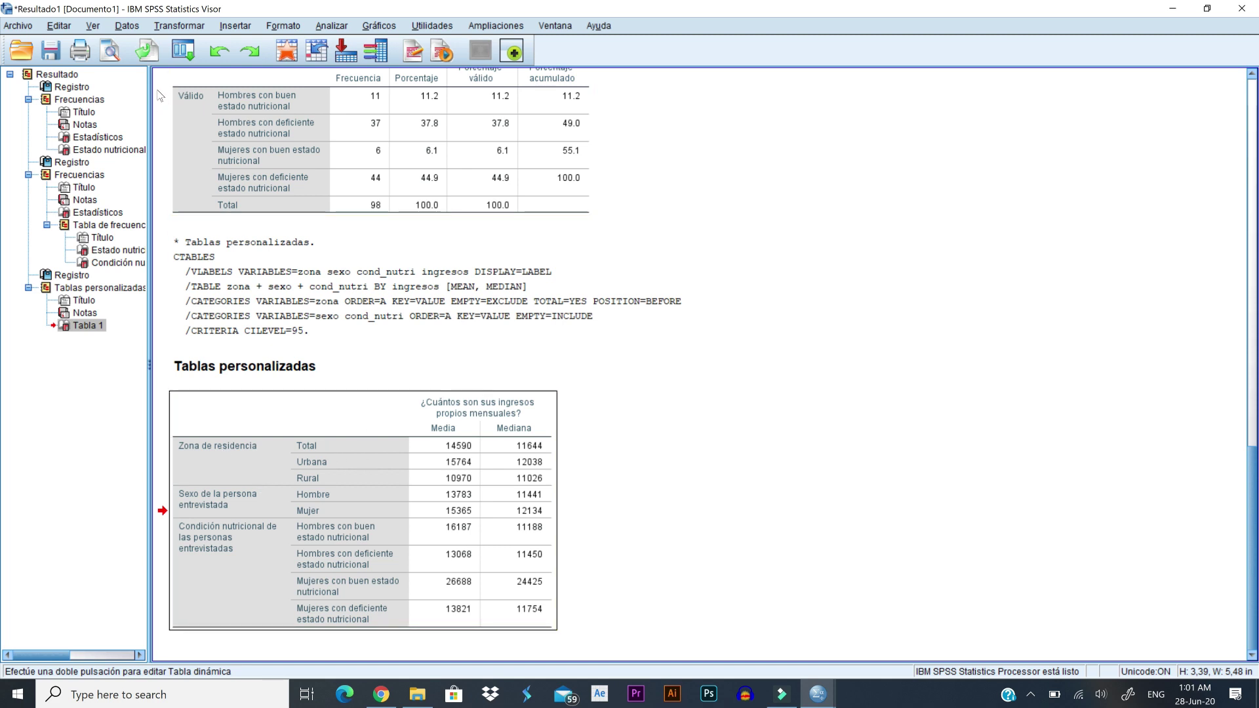
left_click(112, 52)
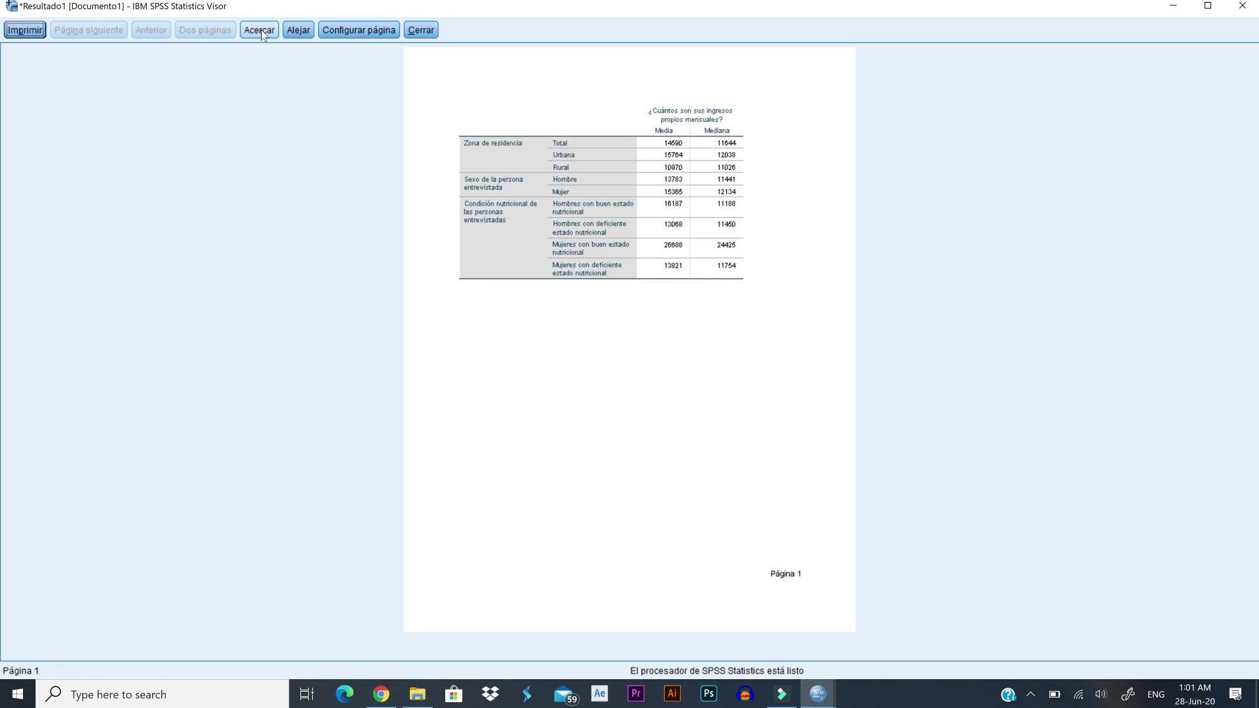
left_click(262, 35)
left_click(261, 35)
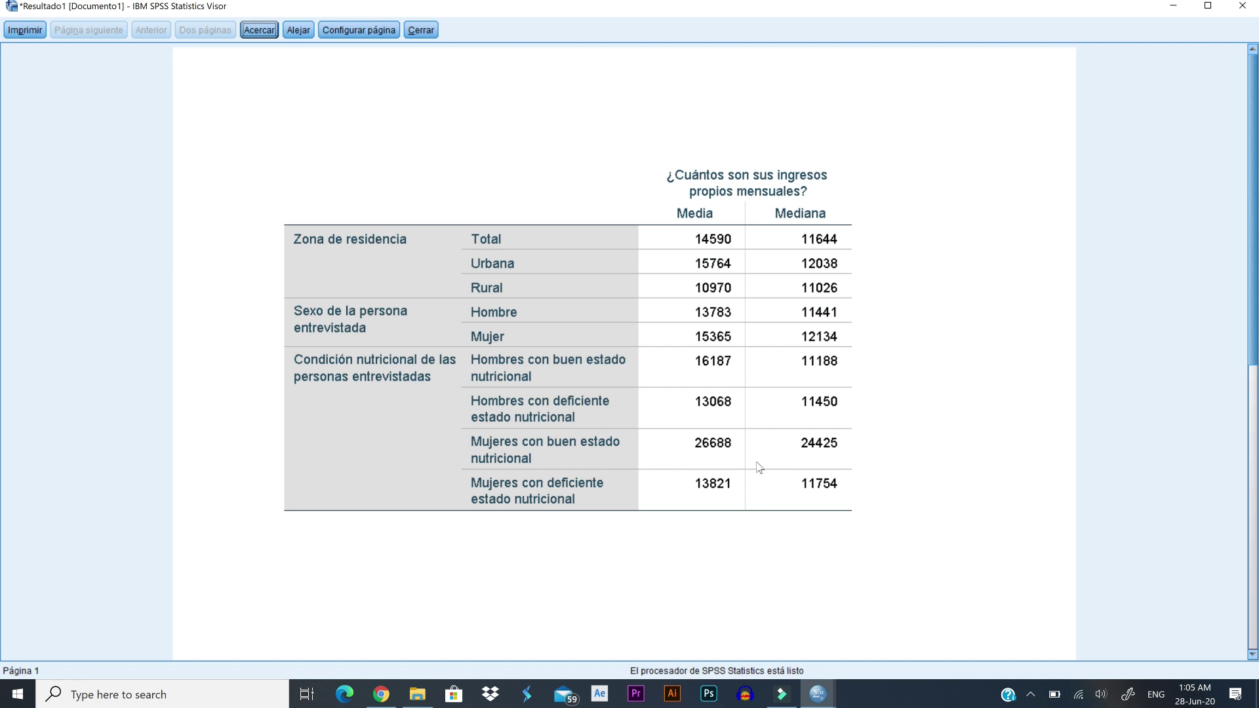
left_click(422, 30)
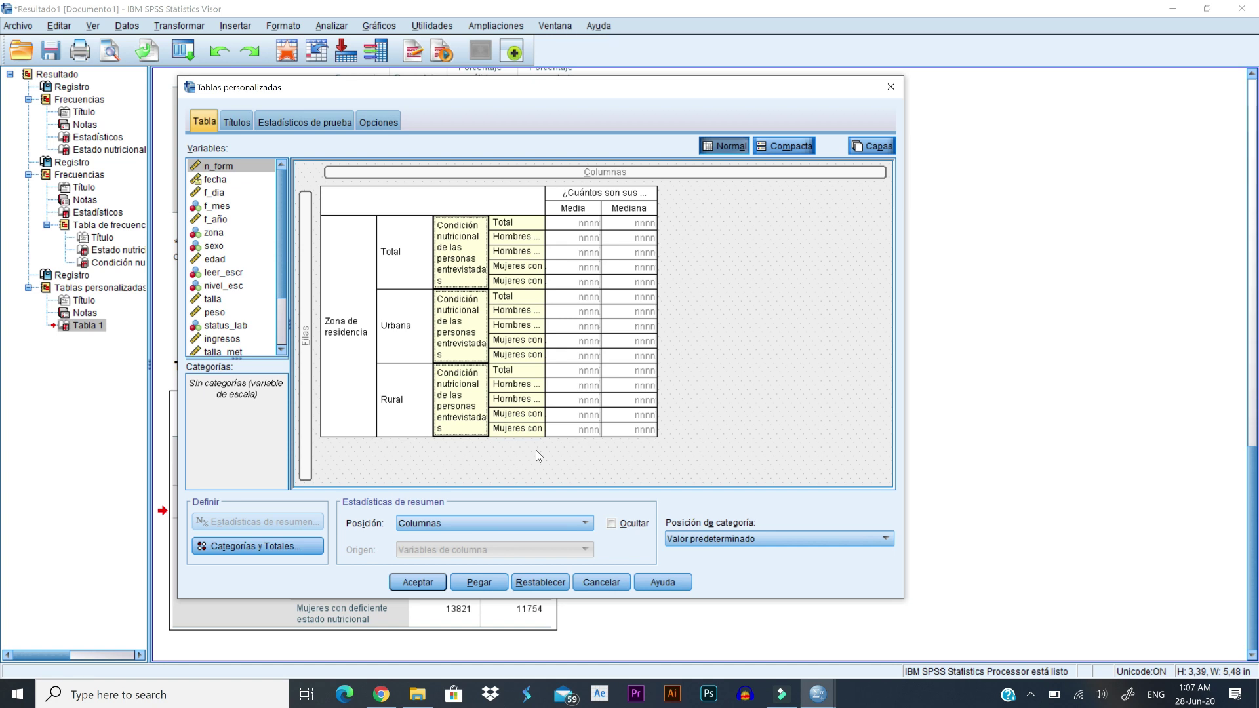
Reset all settings of the custom table definition and list the variables by name instead of label.
left_click(542, 583)
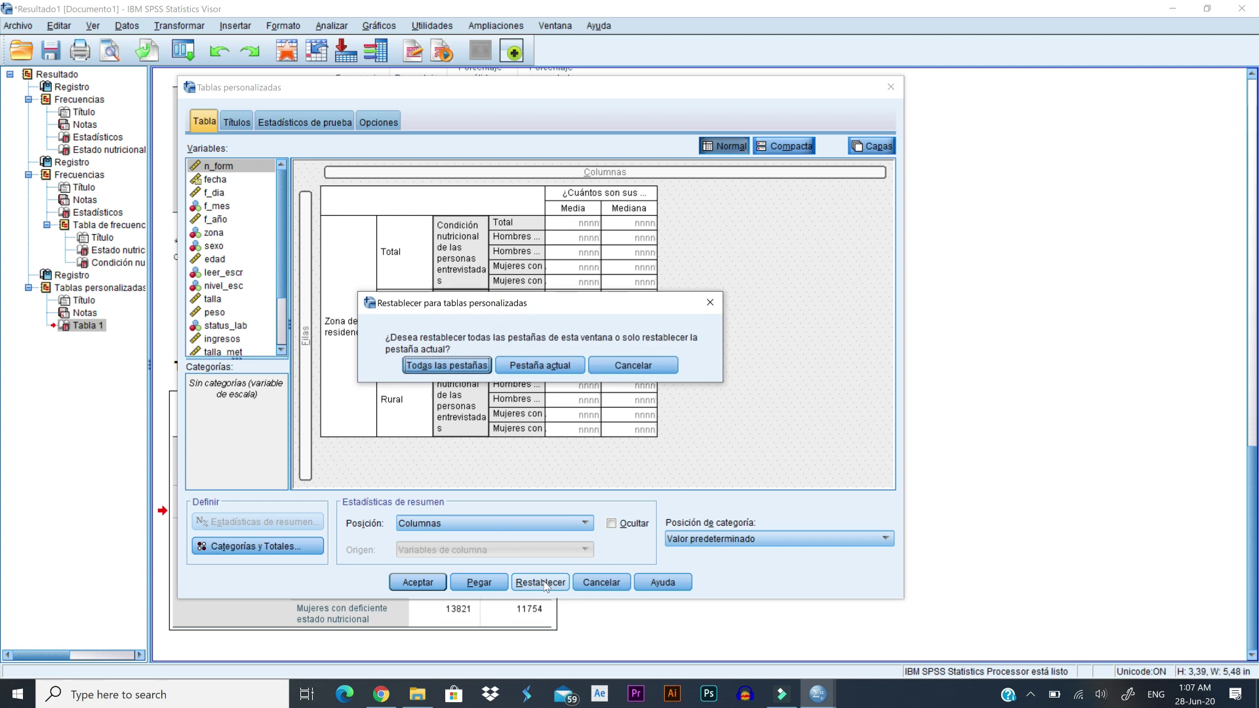
left_click(457, 367)
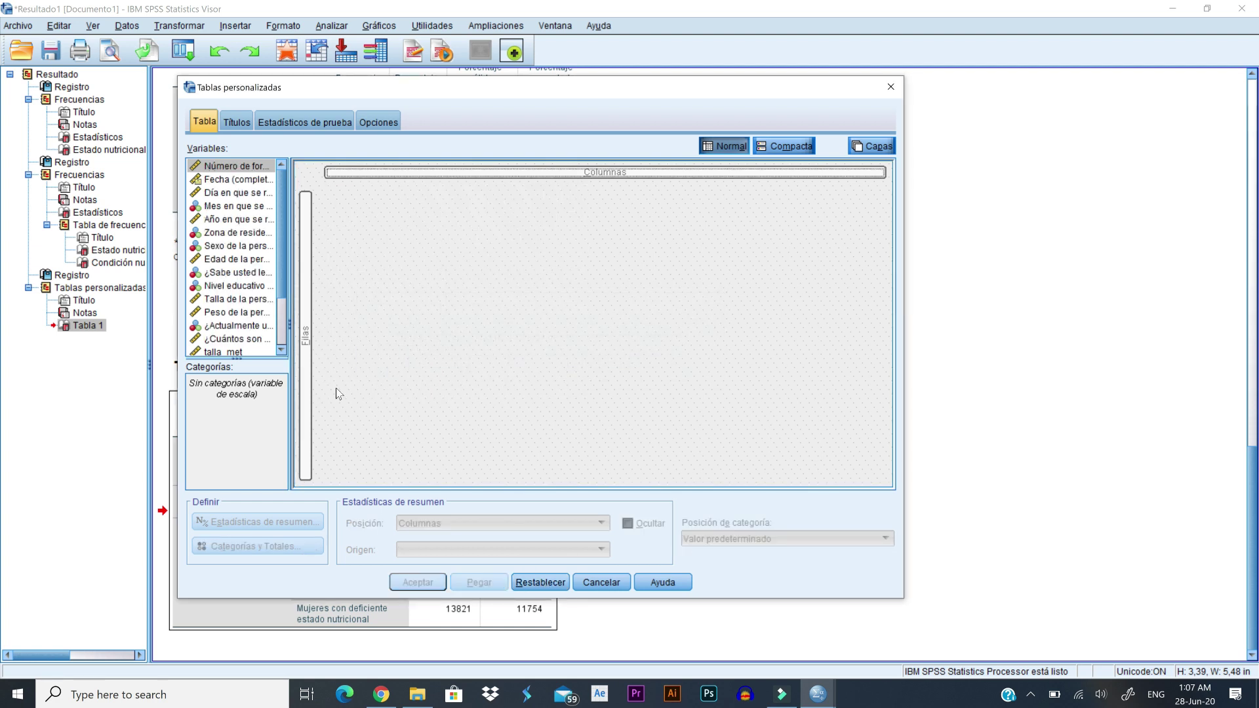
left_click(243, 233)
right_click(244, 235)
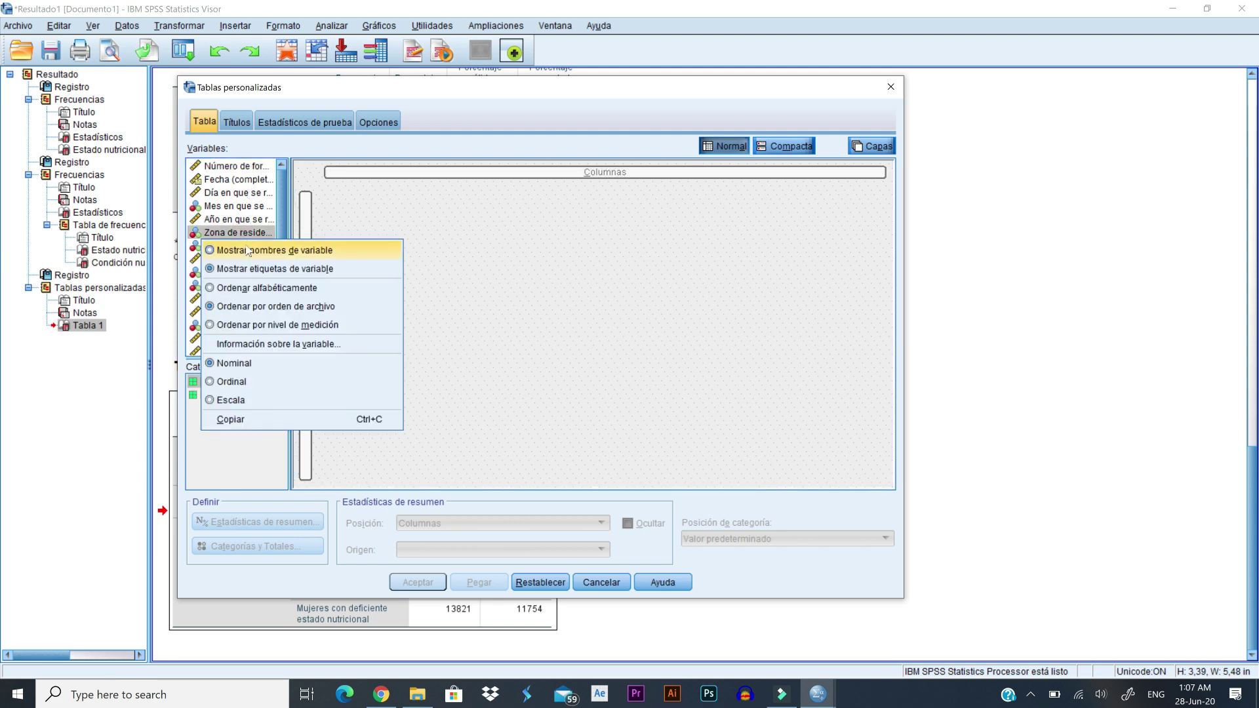
left_click(245, 246)
Nest cond_nutri within zona in the table rows and place ingresos in the columns.
left_click_drag(235, 236, 304, 271)
scroll(269, 289, "down", 2)
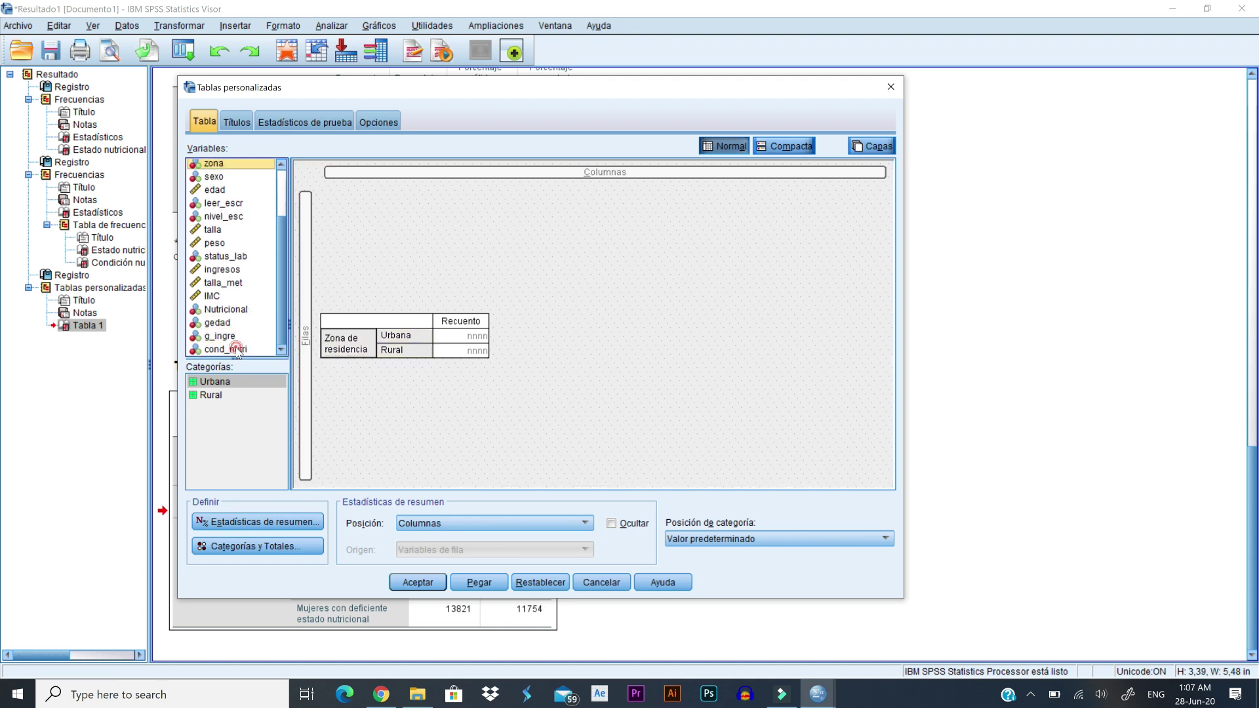
left_click(226, 350)
left_click_drag(226, 350, 423, 345)
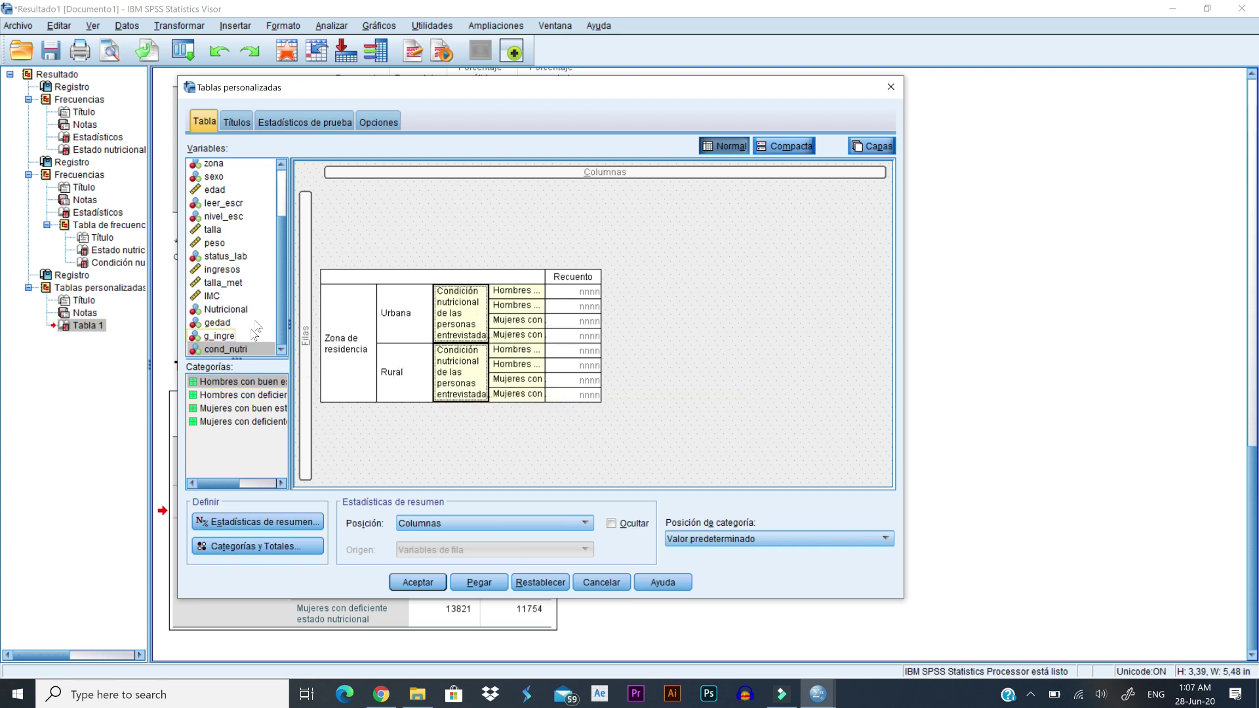
left_click(226, 269)
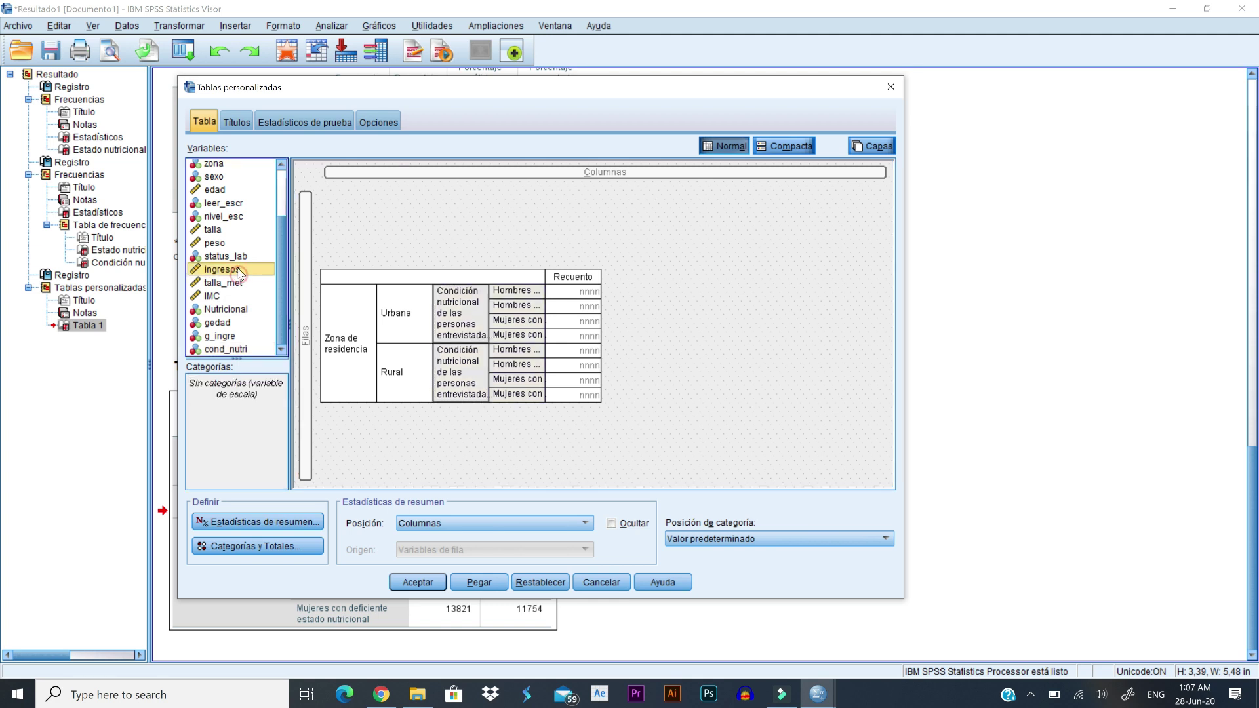
left_click_drag(226, 269, 515, 174)
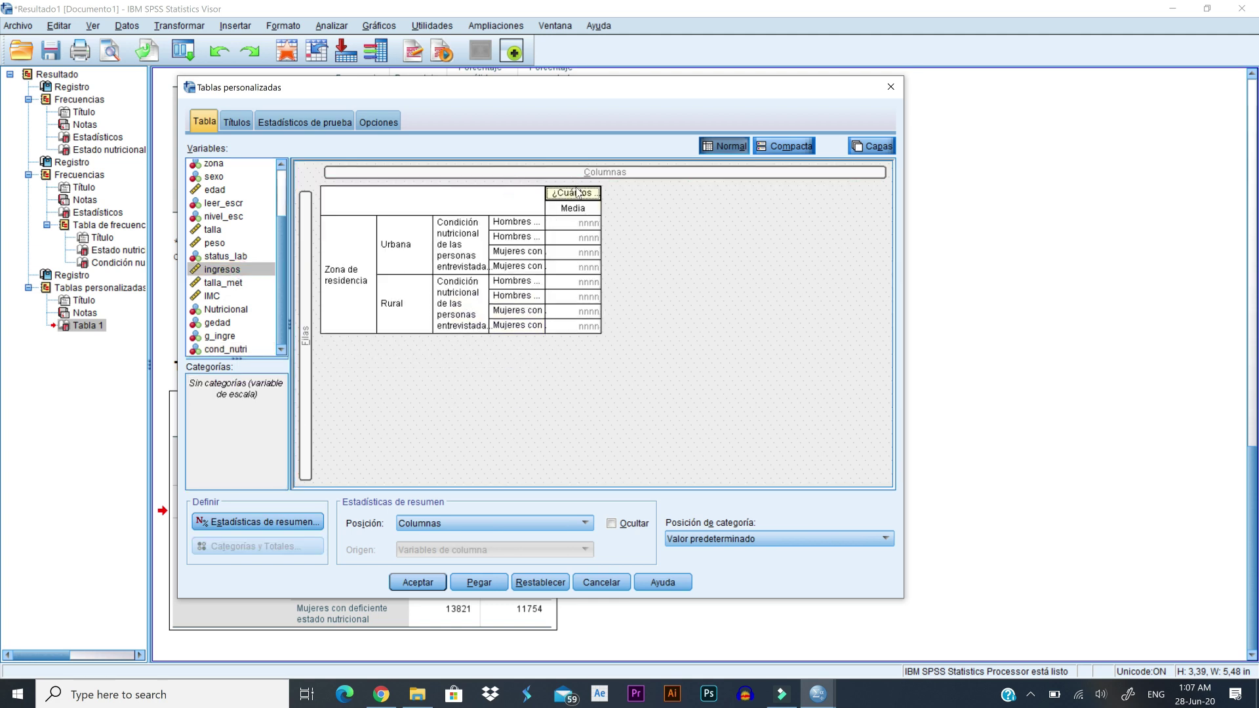
Add the Mediana to the summary statistics of ingresos alongside the Media and apply it to the selection.
left_click(277, 522)
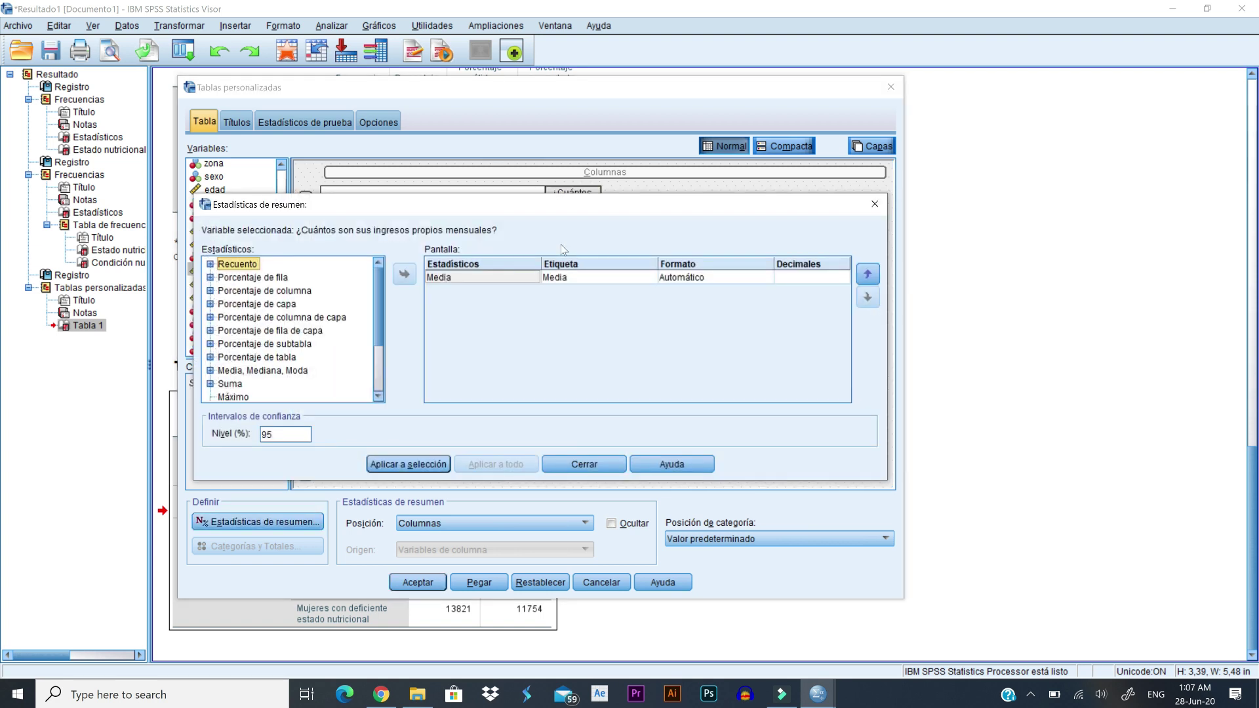
scroll(280, 376, "down", 2)
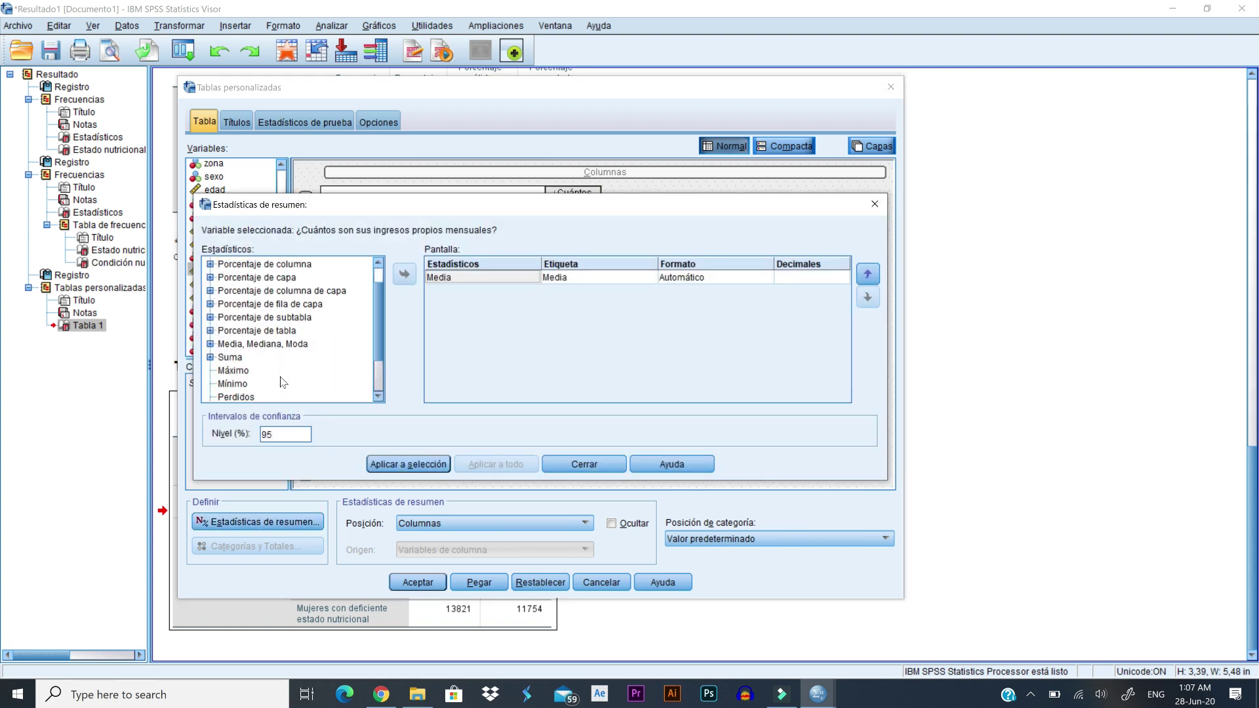
left_click(210, 344)
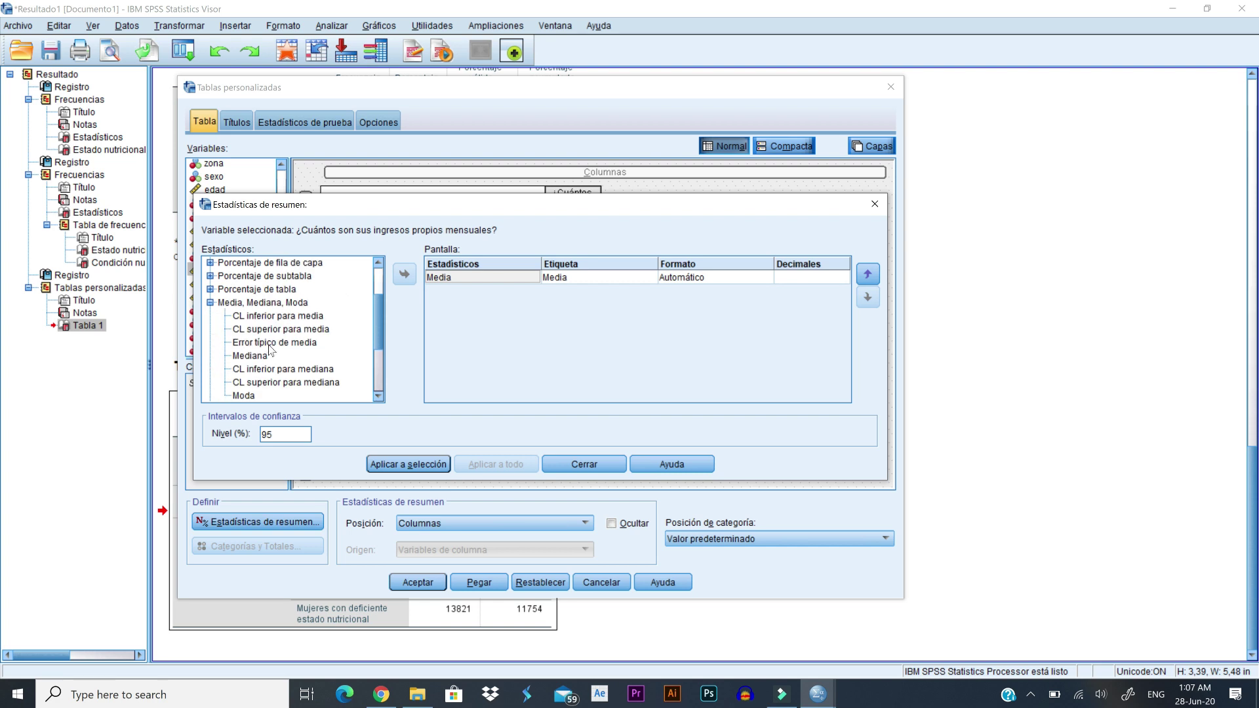
left_click(249, 355)
left_click(404, 274)
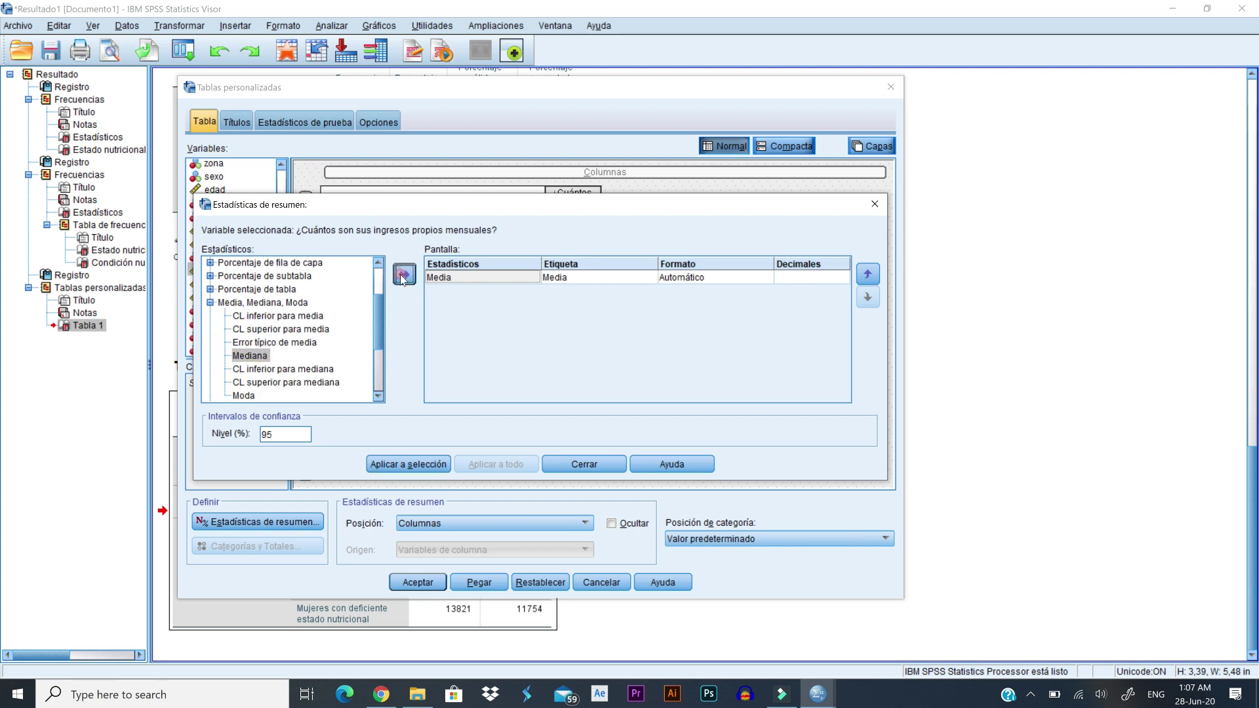
left_click(404, 464)
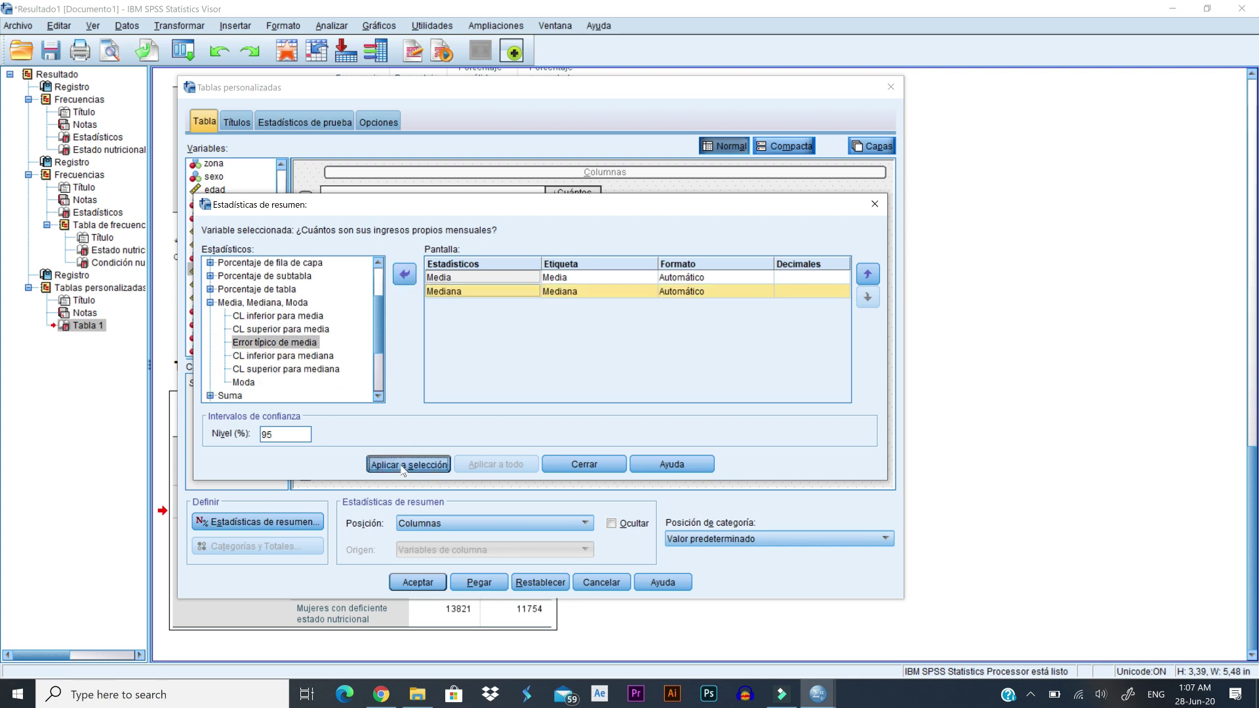
left_click(599, 462)
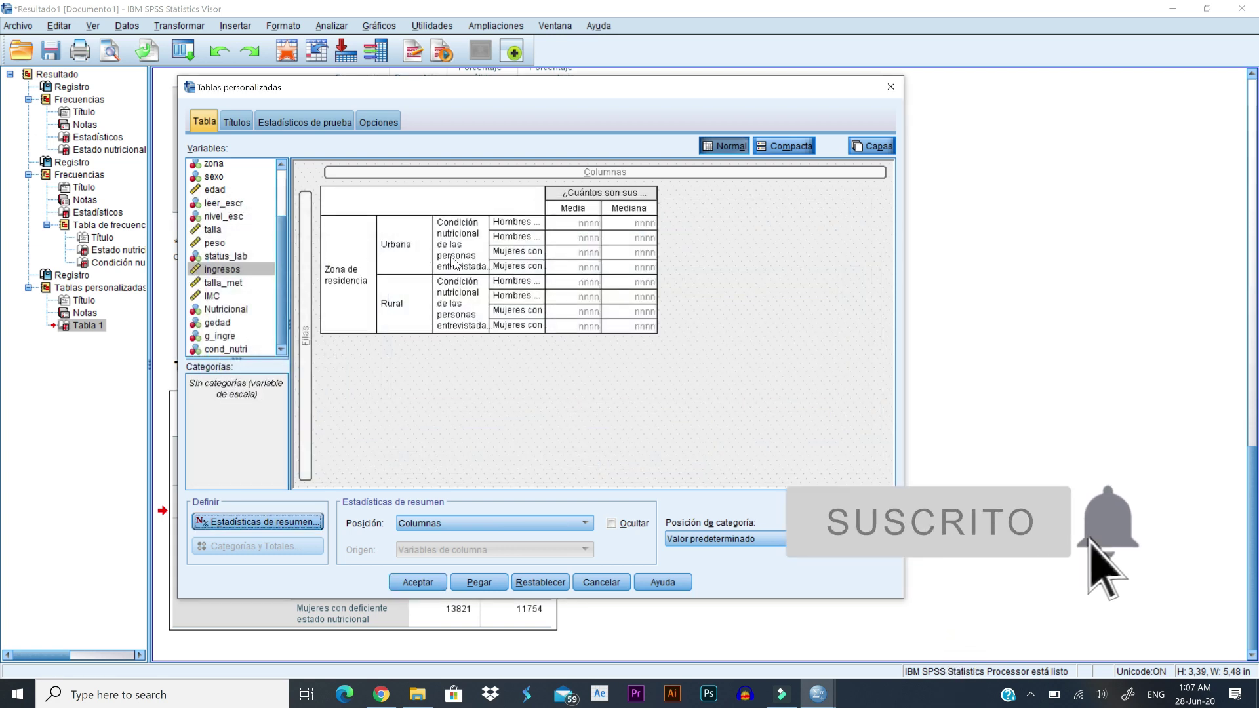
Give cond_nutri a Total shown above its categories and leave out empty categories.
left_click(458, 262)
left_click(258, 546)
left_click(662, 459)
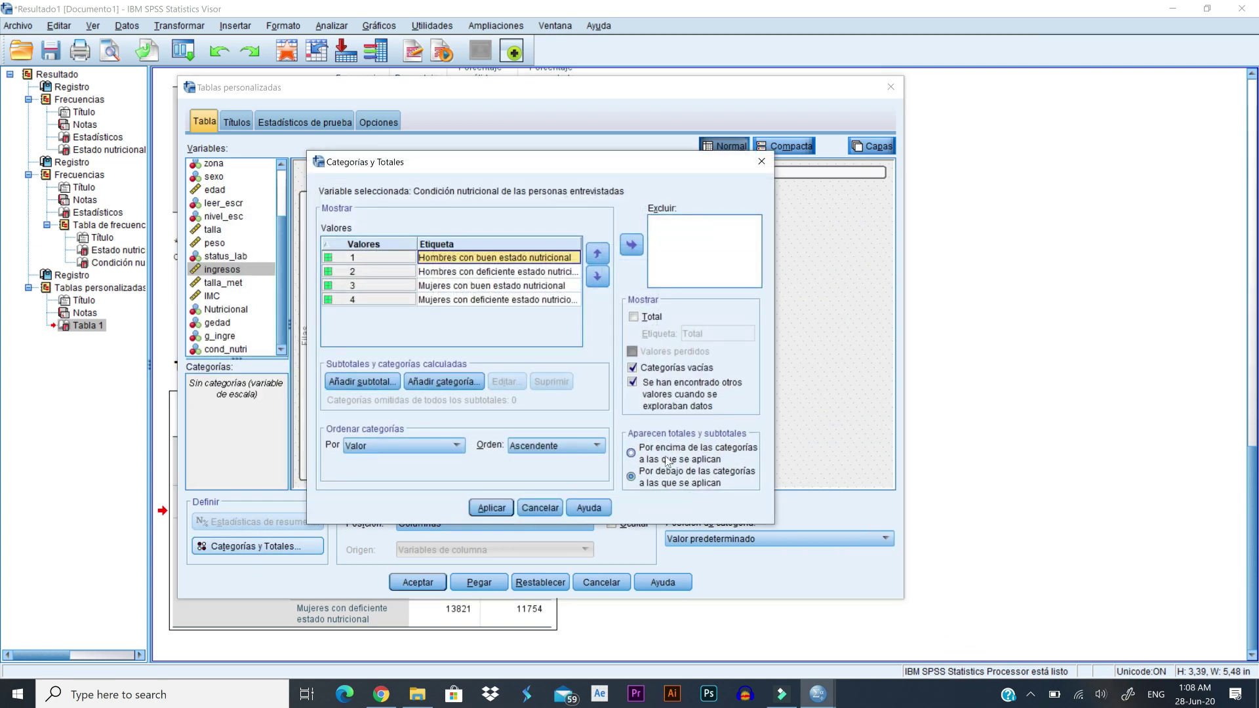
left_click(657, 367)
left_click(635, 316)
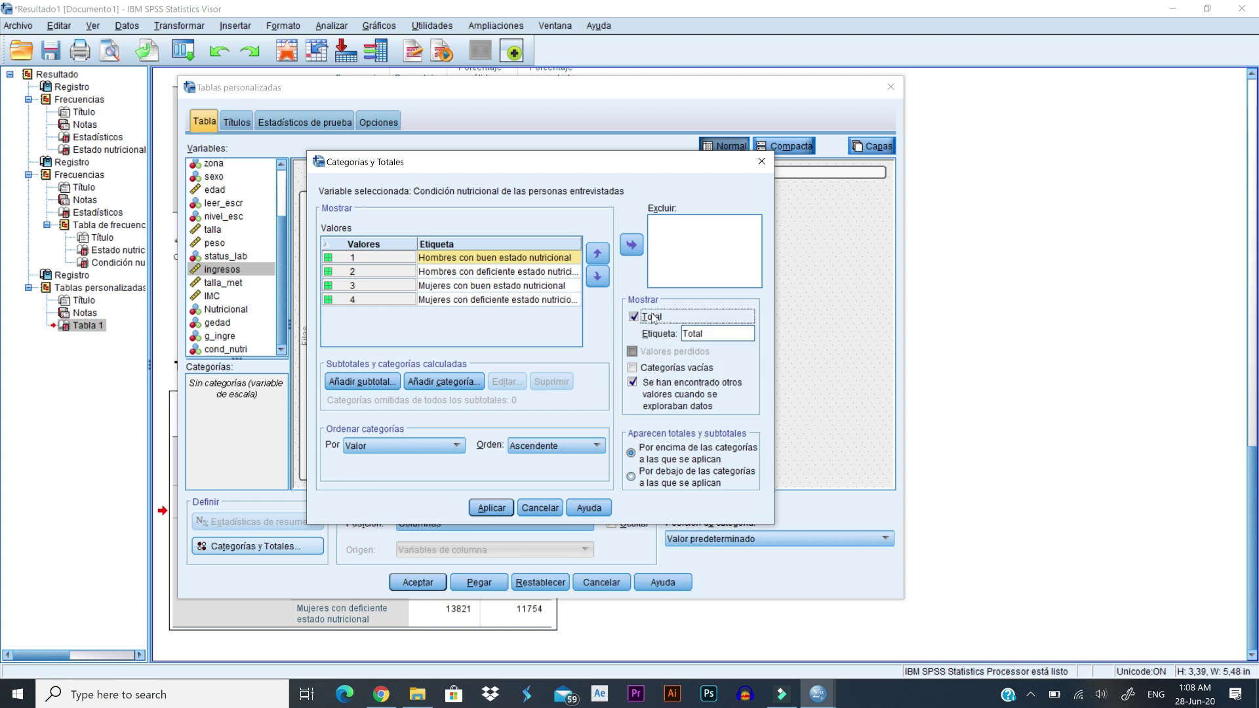
left_click(491, 508)
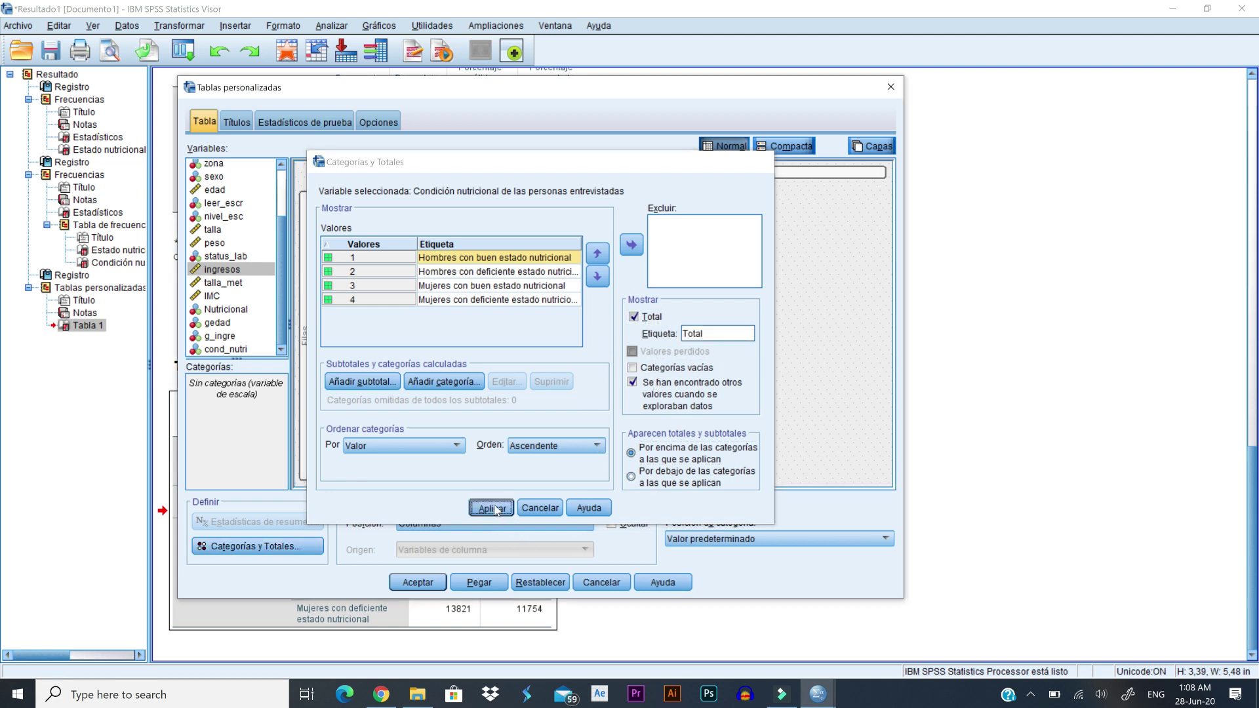
Exclude empty categories from zona and show its Total above the categories in the nested table.
left_click(368, 286)
left_click(274, 549)
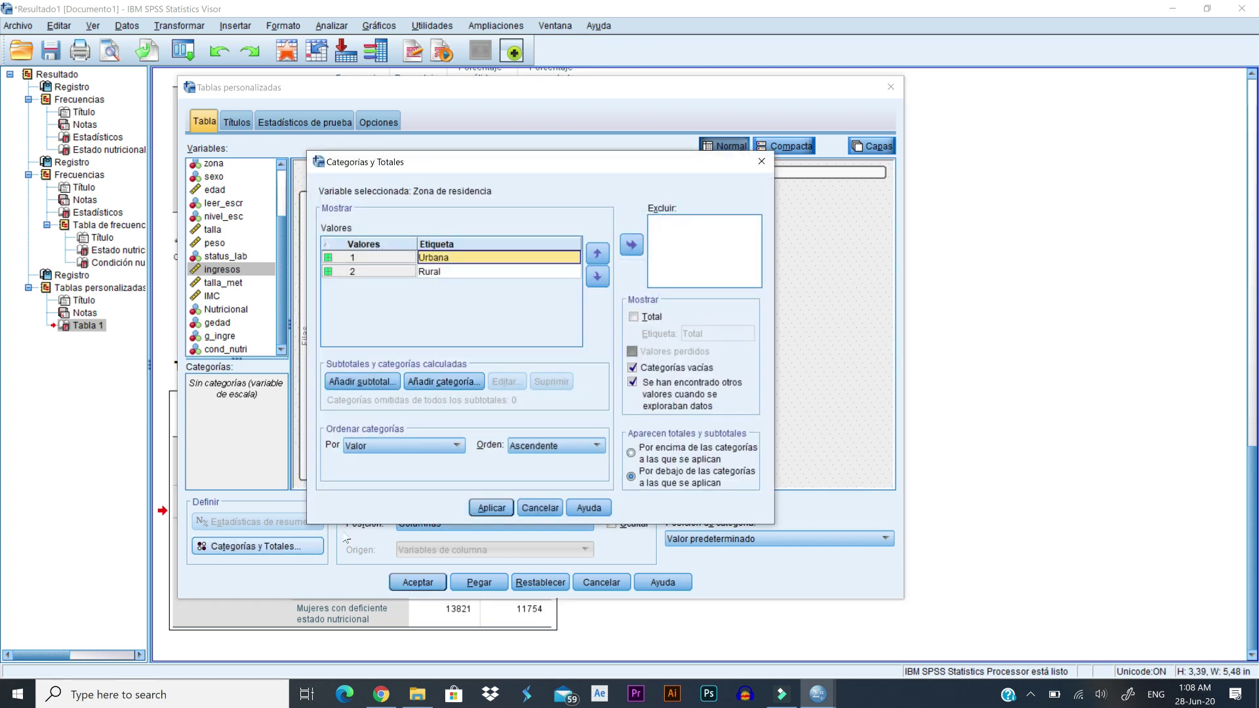
left_click(660, 370)
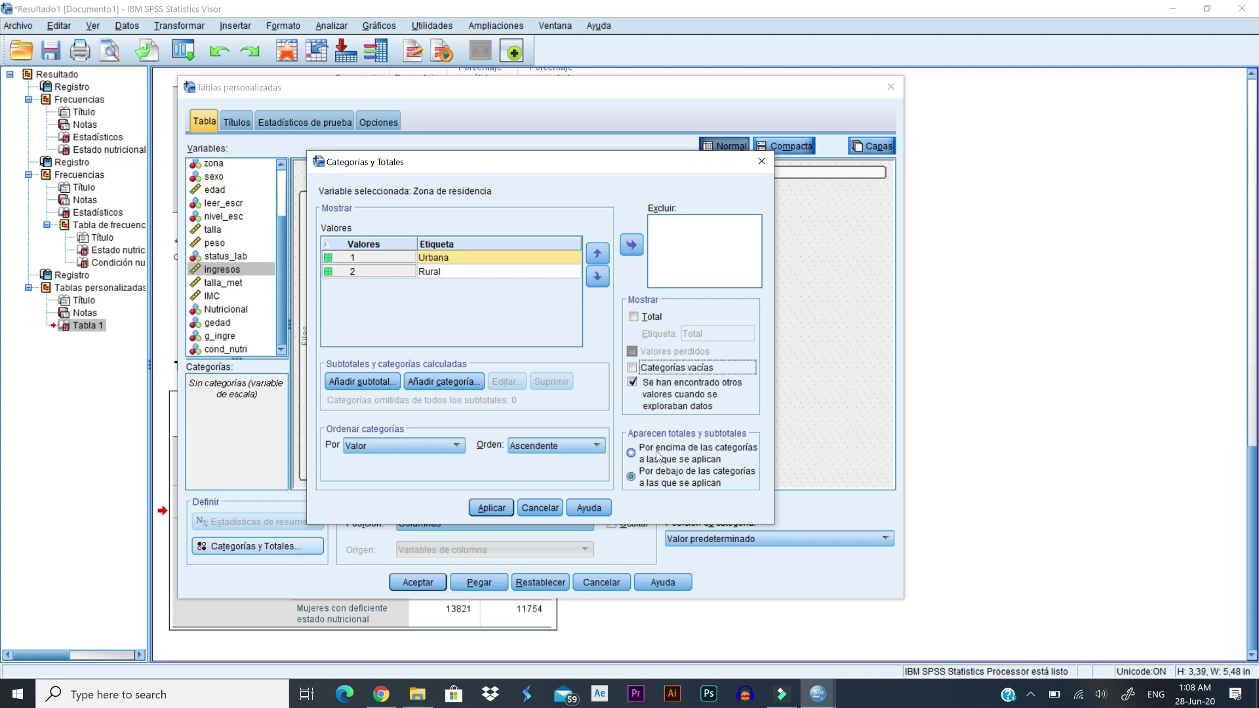
left_click(658, 454)
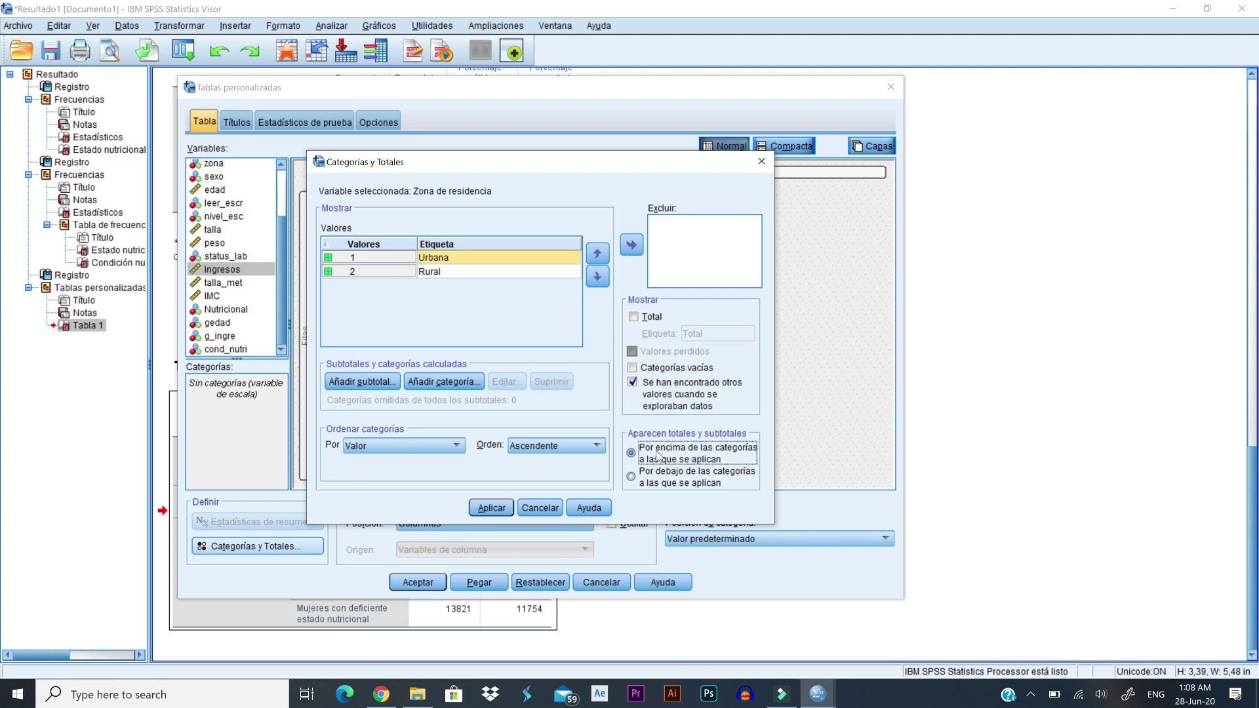
left_click(645, 318)
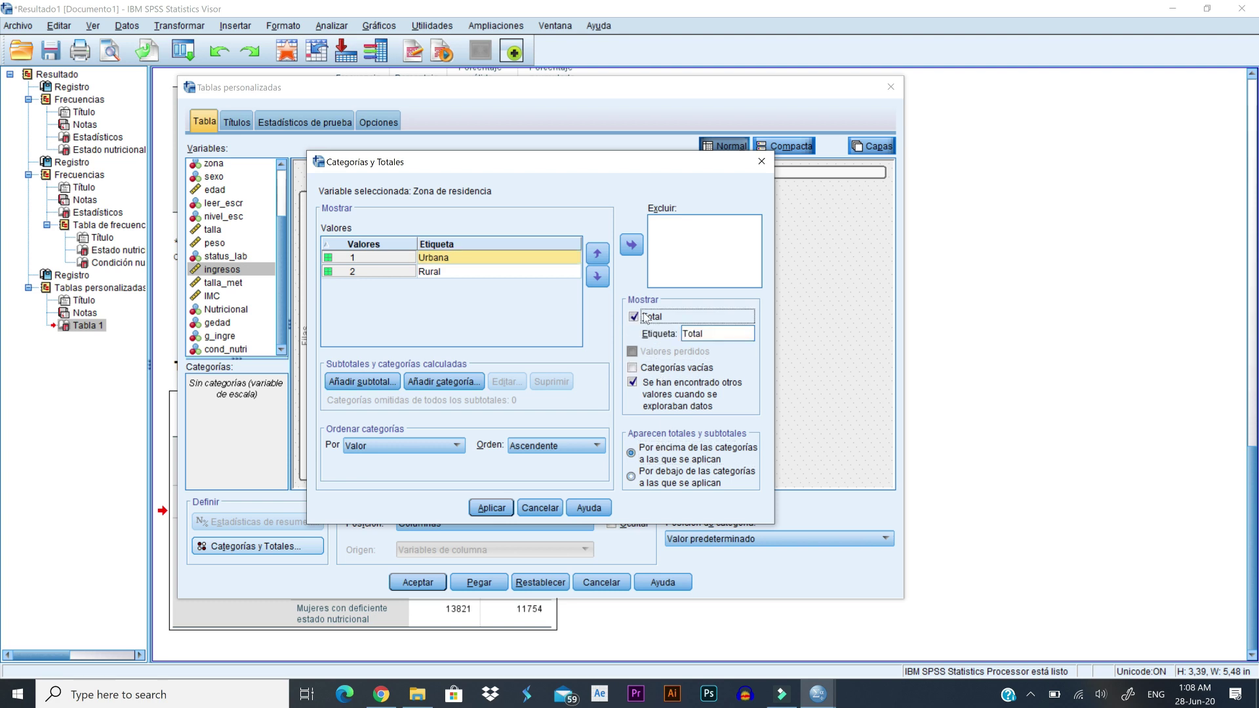
left_click(499, 510)
Generate the nested custom table and open it in the print preview with the page set to landscape orientation.
left_click(417, 583)
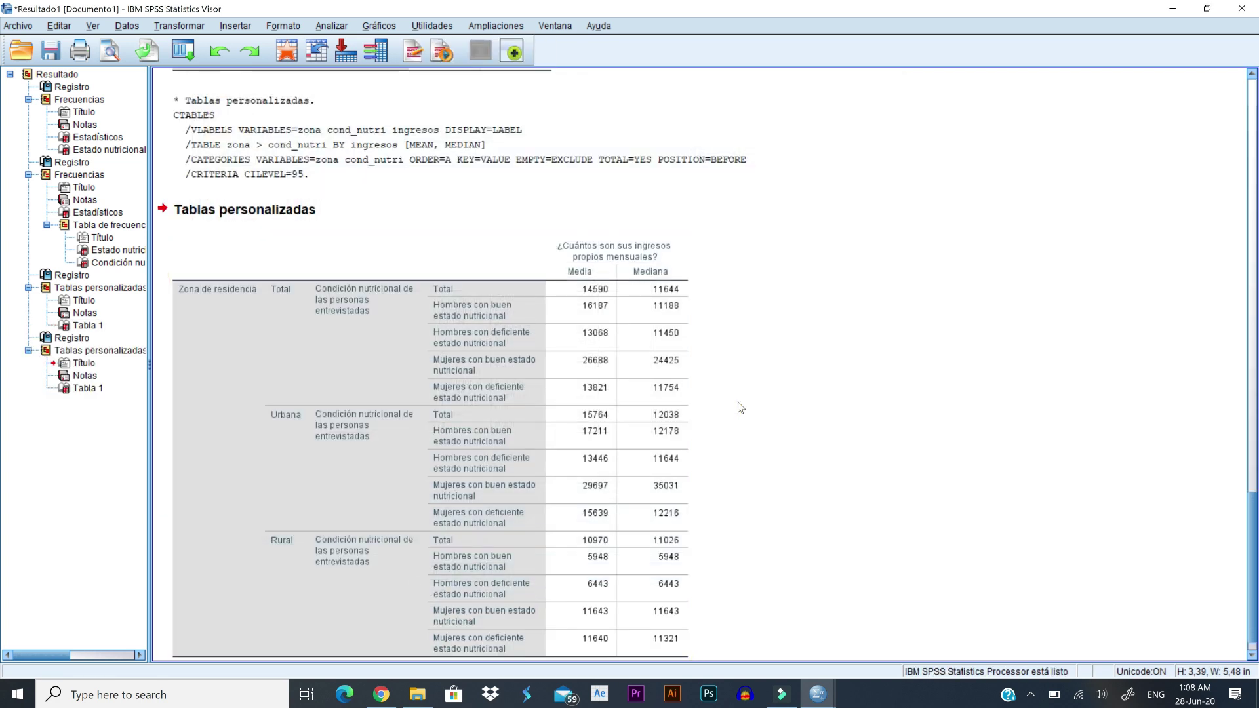
scroll(737, 403, "down", 1)
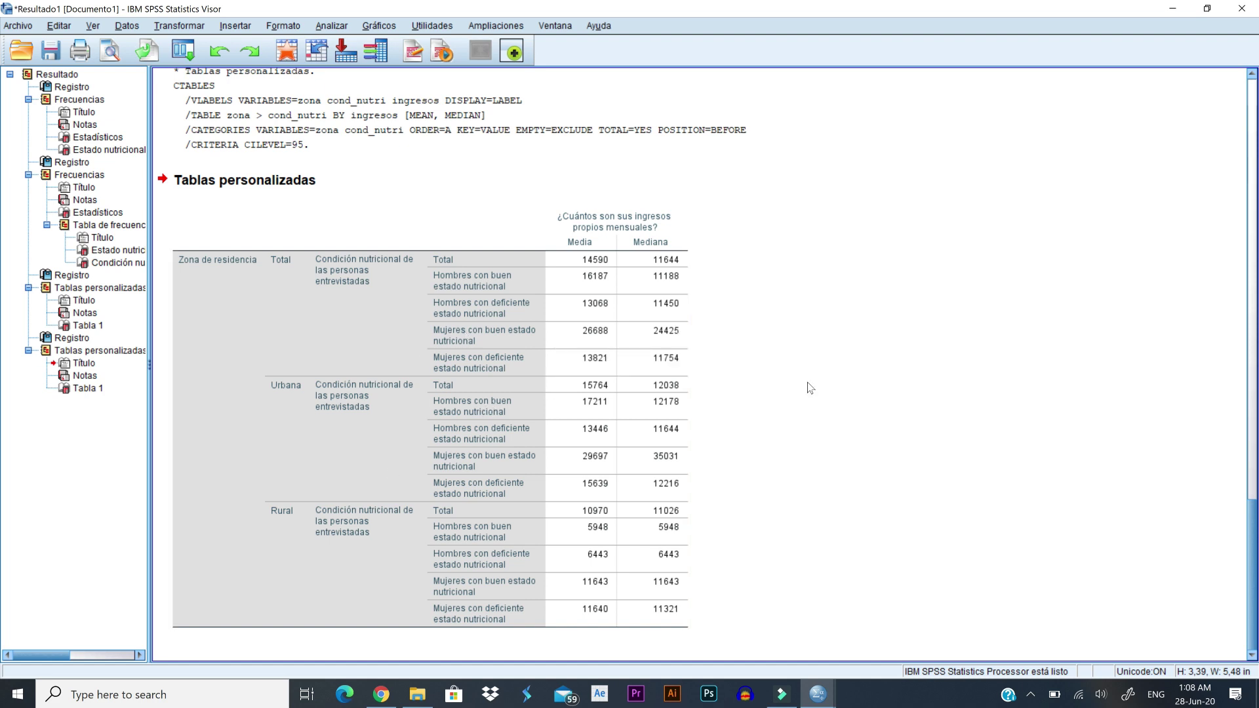
left_click(361, 304)
left_click(112, 56)
left_click(359, 30)
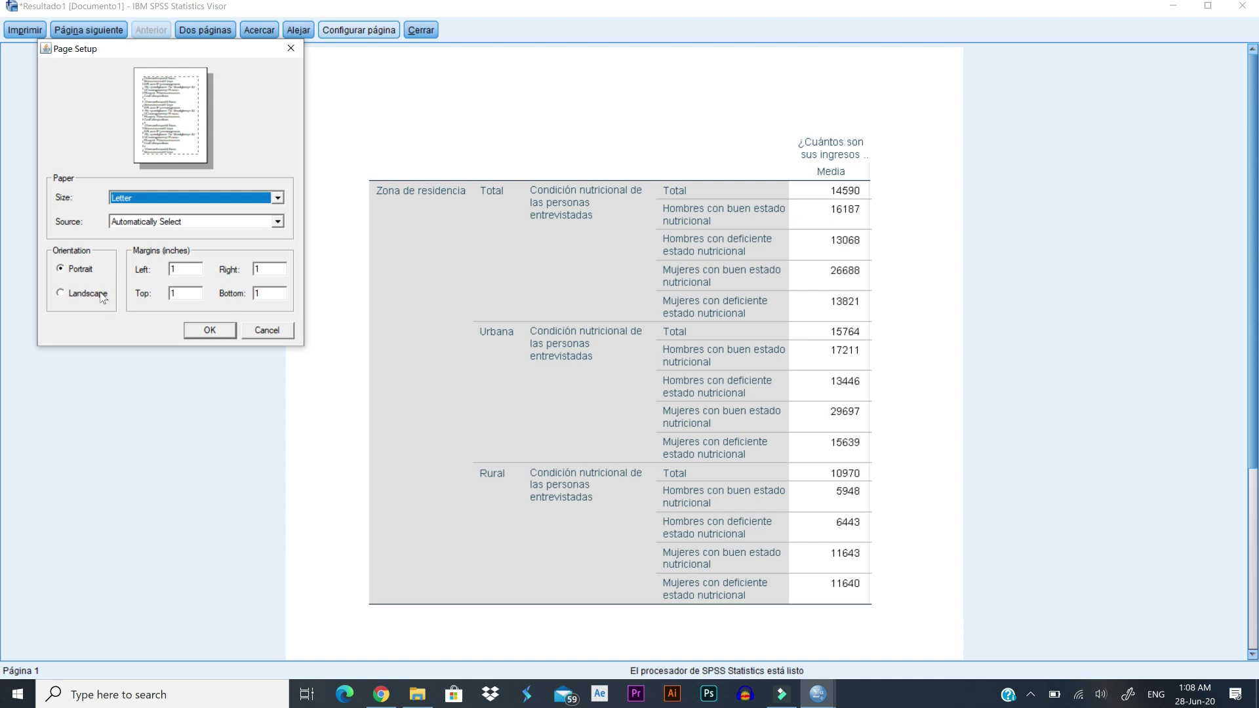
left_click(102, 295)
left_click(209, 329)
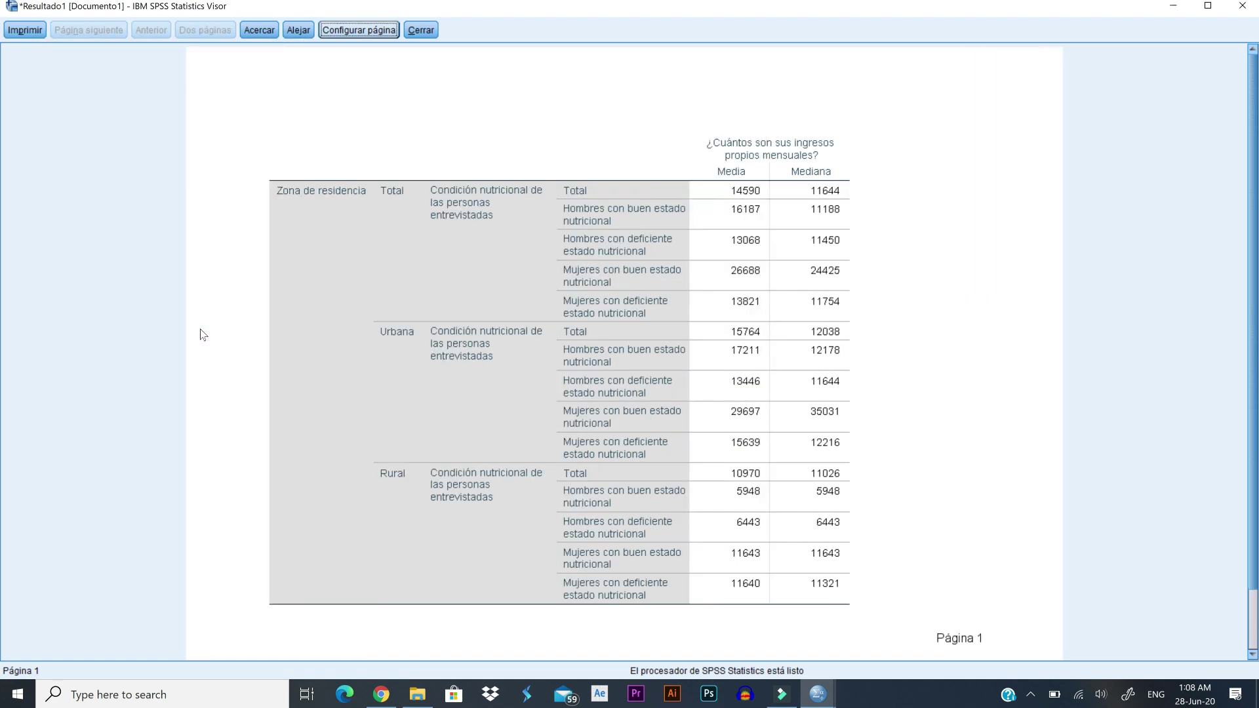
Examine the mean and median incomes by zone and nutritional condition enlarged in the print preview, and close the preview.
left_click(261, 33)
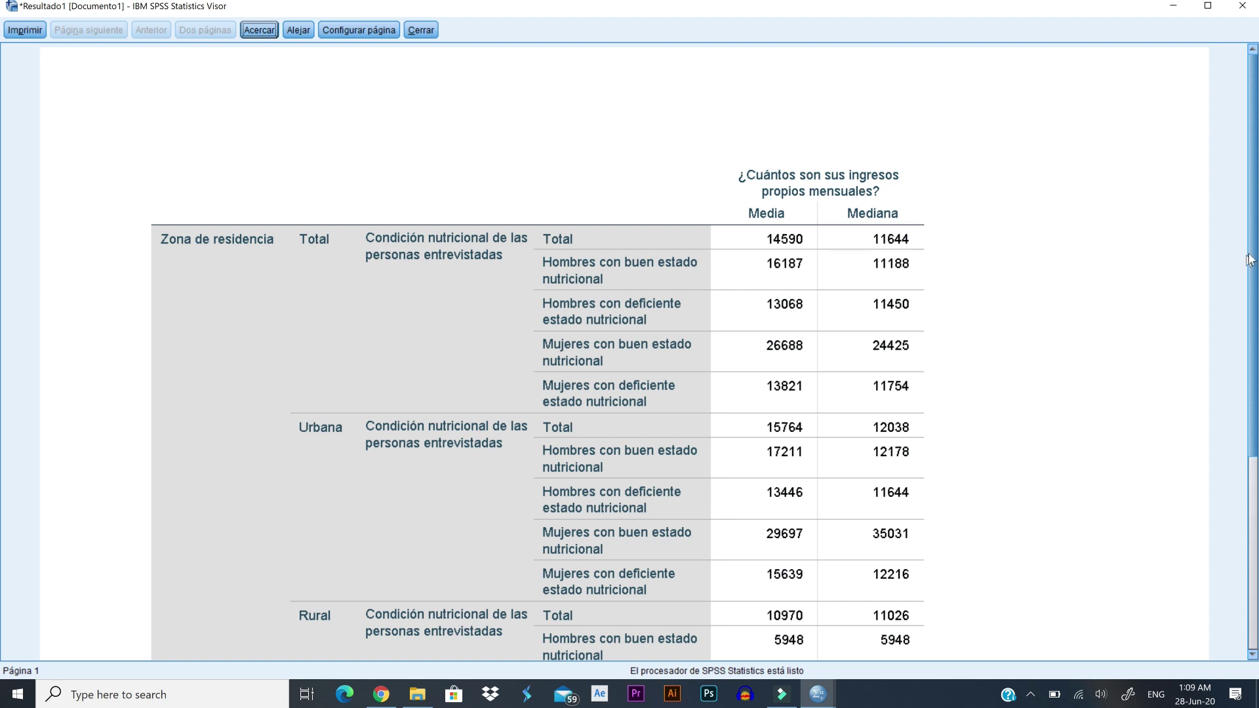
left_click_drag(1250, 254, 1255, 342)
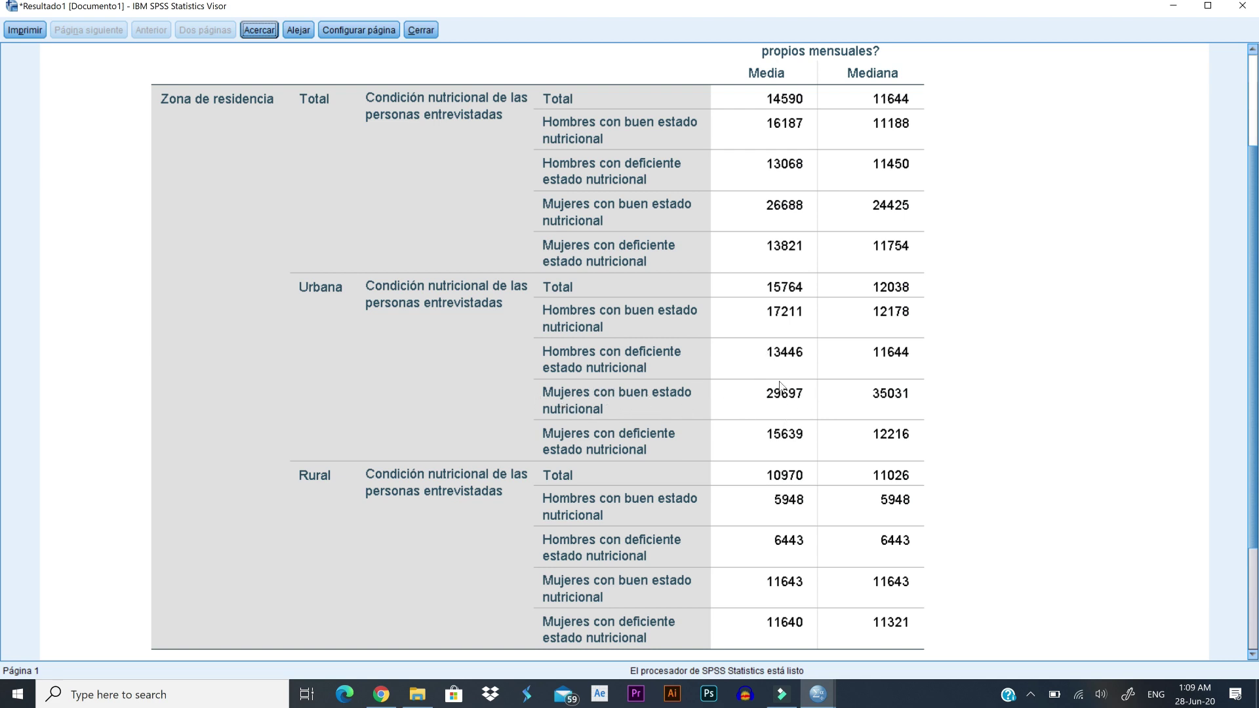
scroll(807, 420, "down", 2)
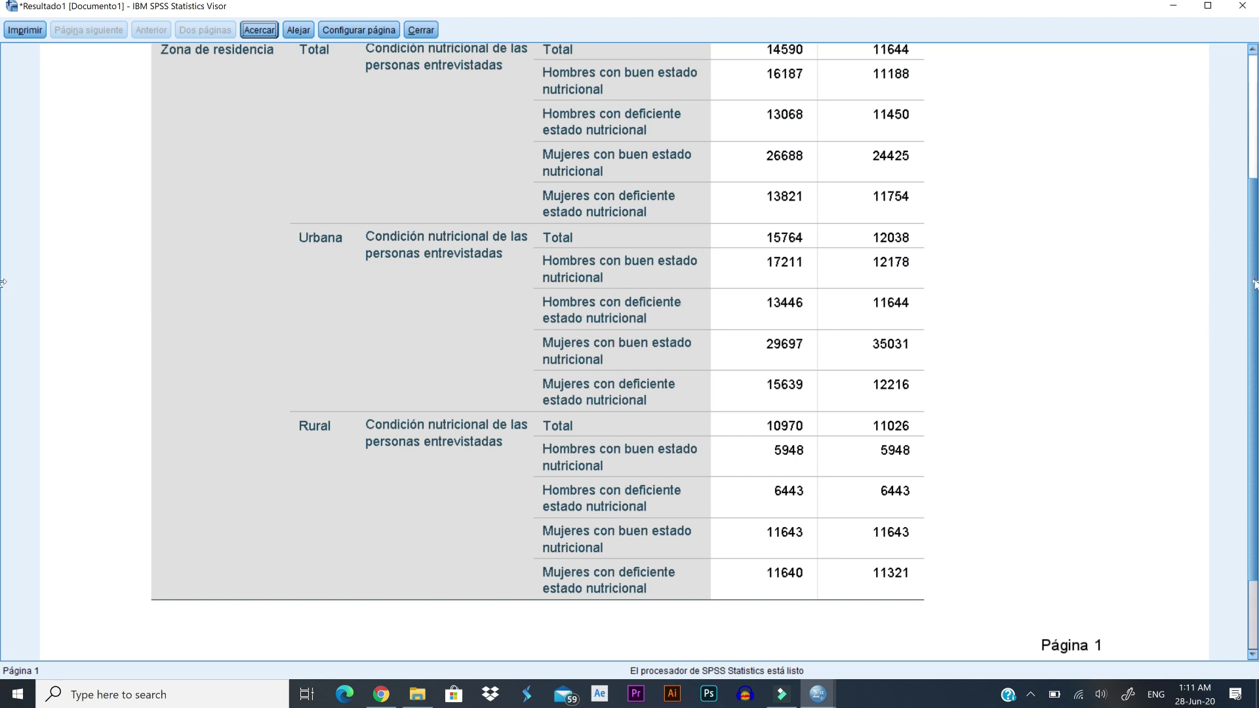
left_click_drag(1252, 286, 1252, 165)
left_click(420, 30)
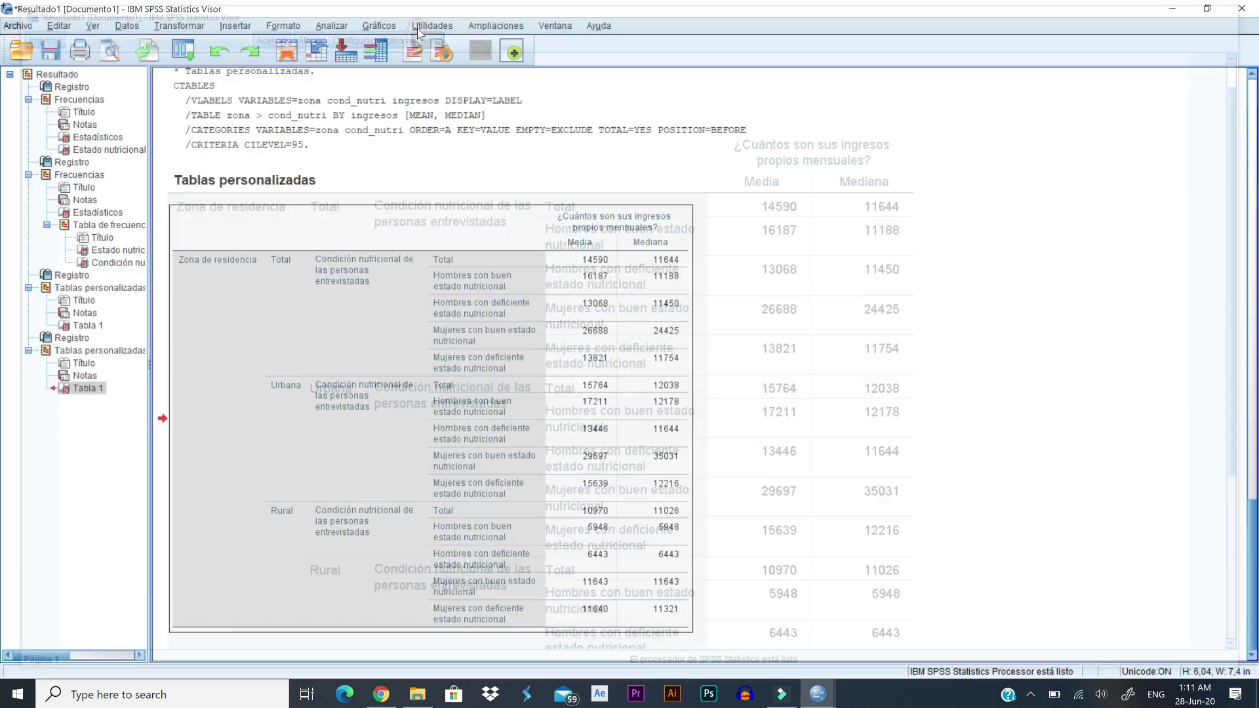
Go to the data editor's variable definitions and review the variables from n_form to ingresos.
left_click(286, 50)
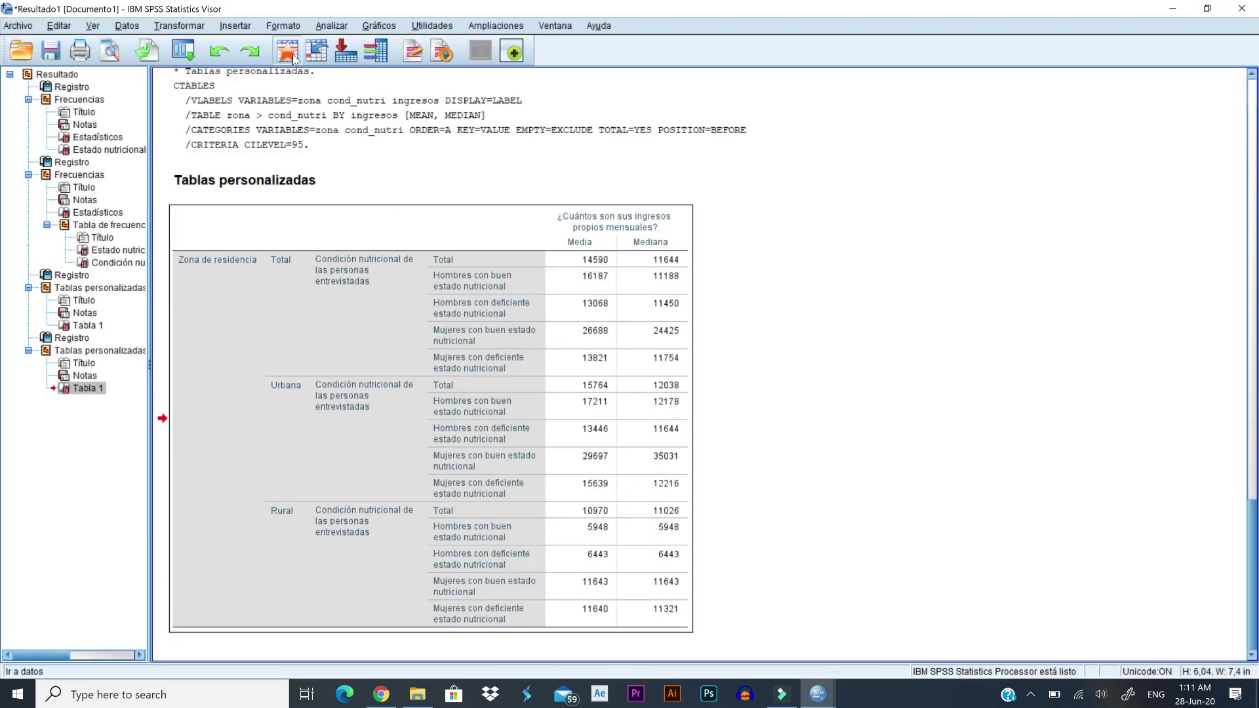
left_click(414, 319)
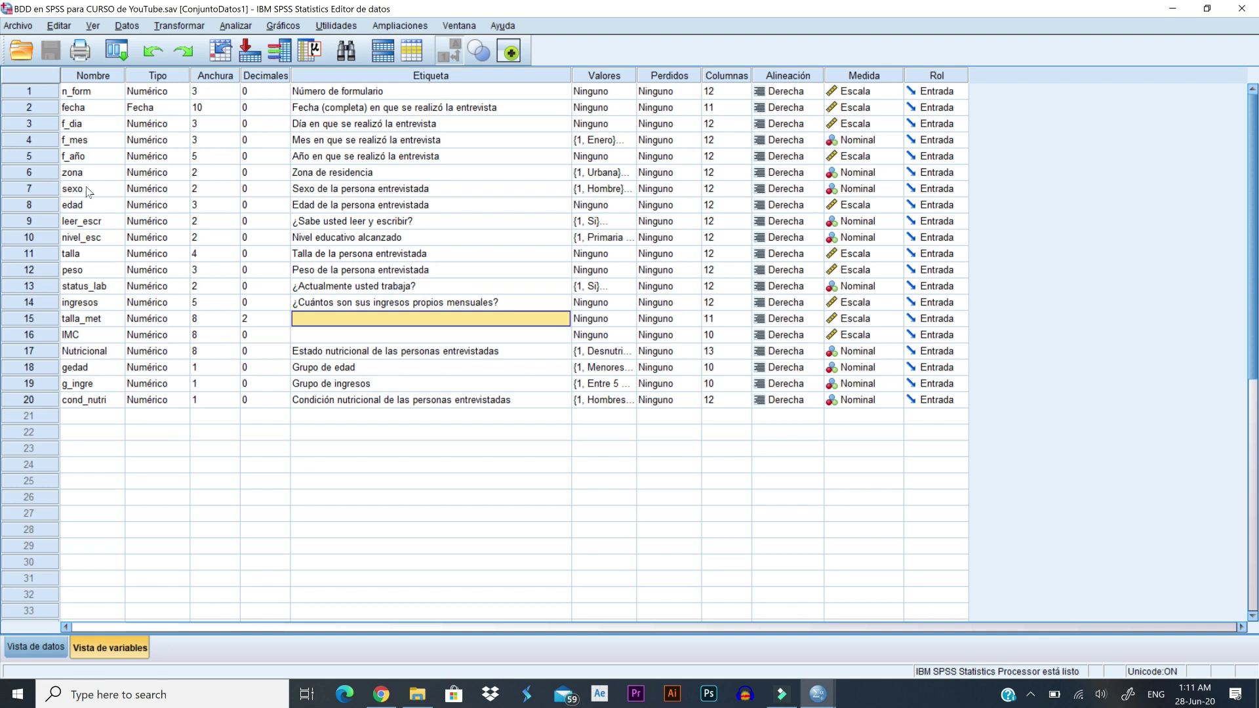
left_click(49, 93)
left_click_drag(50, 107, 33, 314)
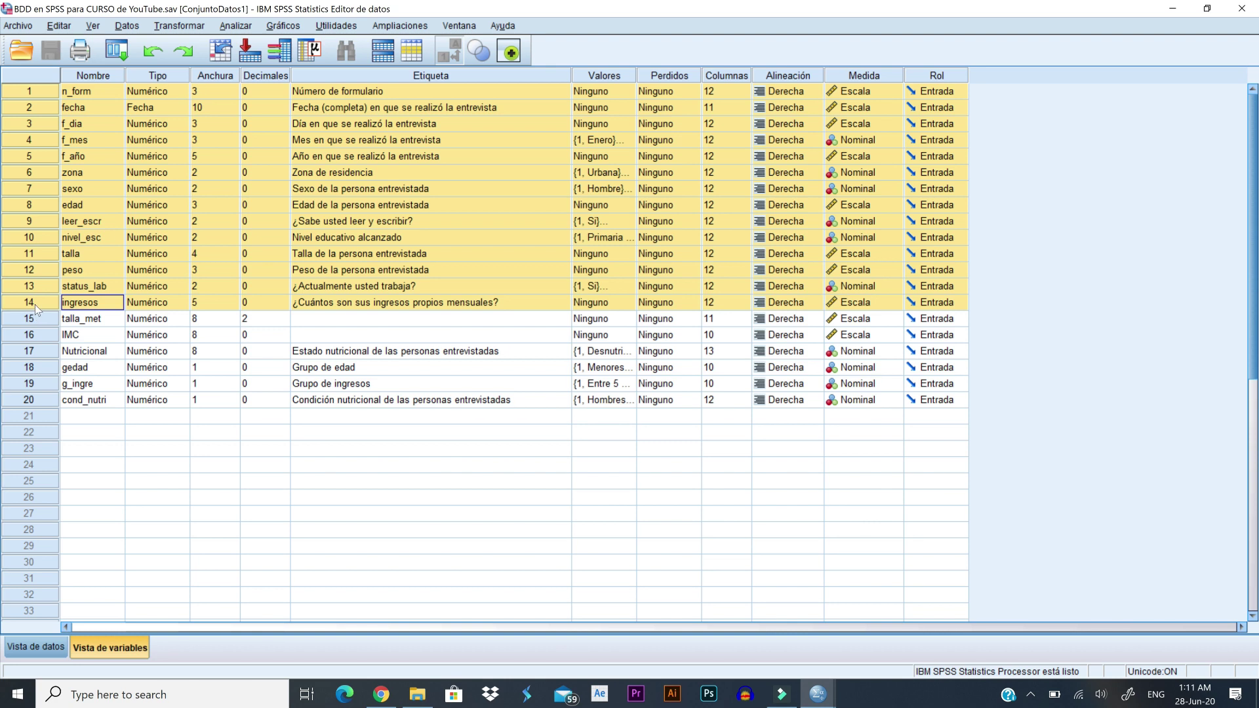
left_click(387, 335)
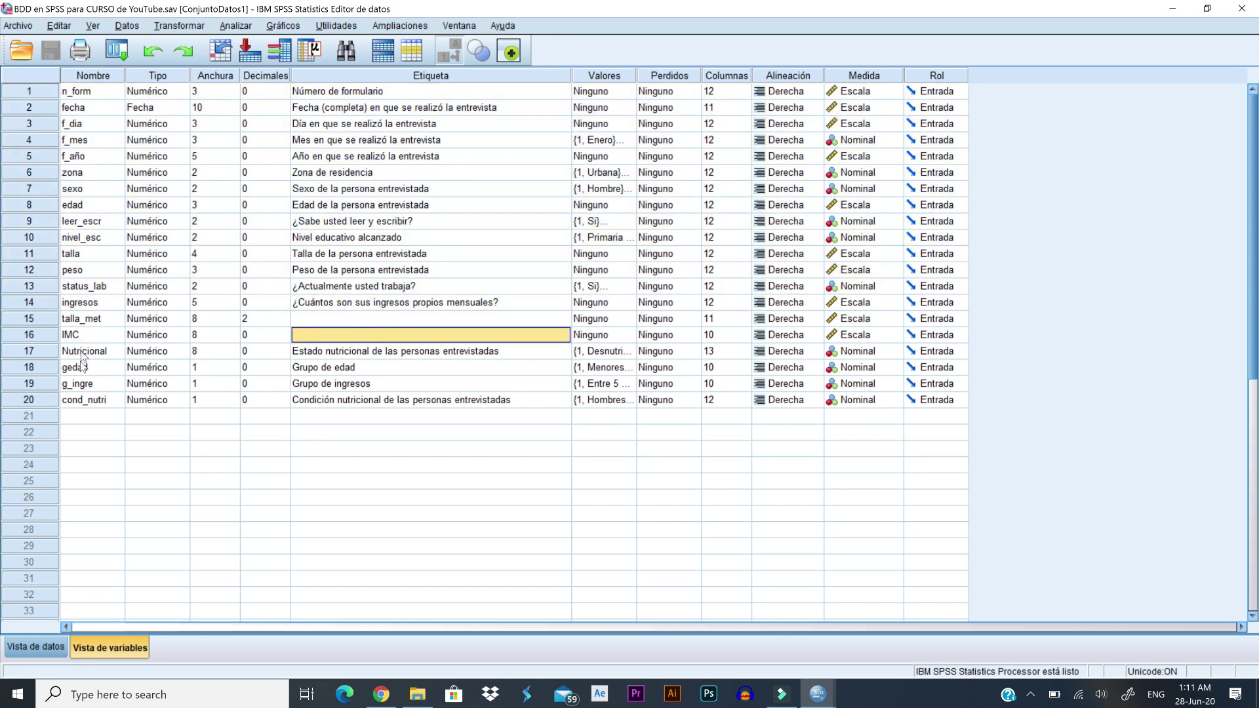